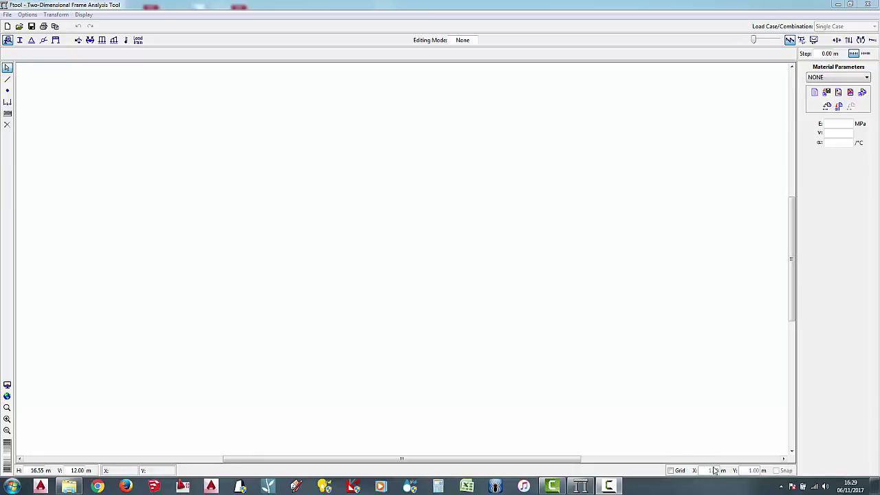
# Turn on the grid and snap, with a grid spacing of 1.00 m in both X and Y
pyautogui.click(671, 471)
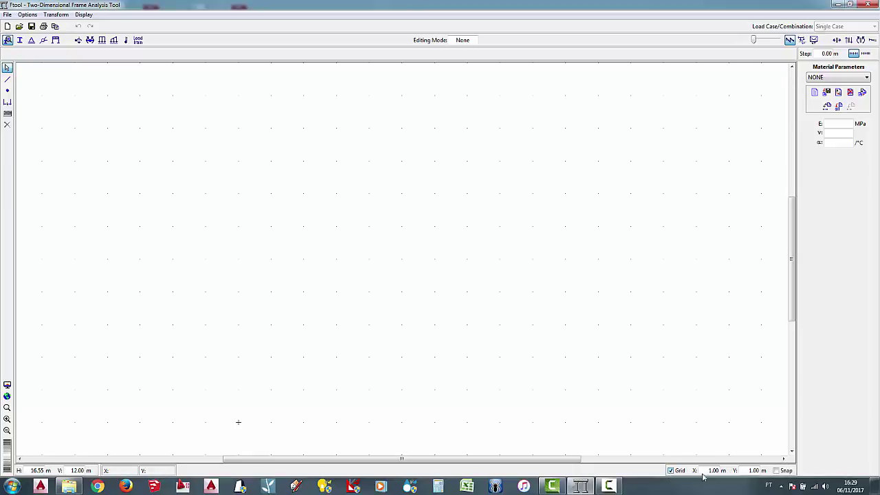
pyautogui.click(776, 471)
pyautogui.doubleClick(754, 470)
pyautogui.doubleClick(708, 471)
pyautogui.write('0.5')
pyautogui.click(748, 471)
pyautogui.moveTo(706, 471); pyautogui.dragTo(760, 479)
pyautogui.write('1')
pyautogui.click(753, 470)
# Draw the frame's column as two stacked 2 m vertical members from the origin up to X 0.00, Y 4.00 m
pyautogui.click(9, 82)
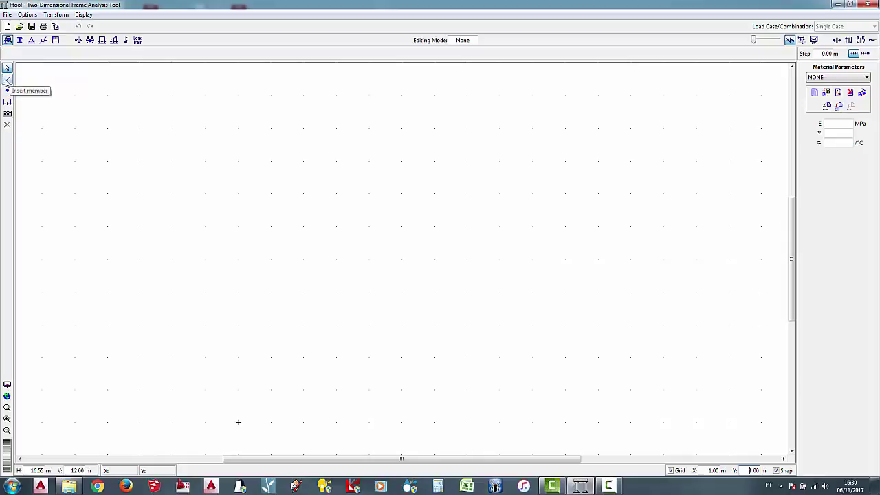
pyautogui.click(7, 82)
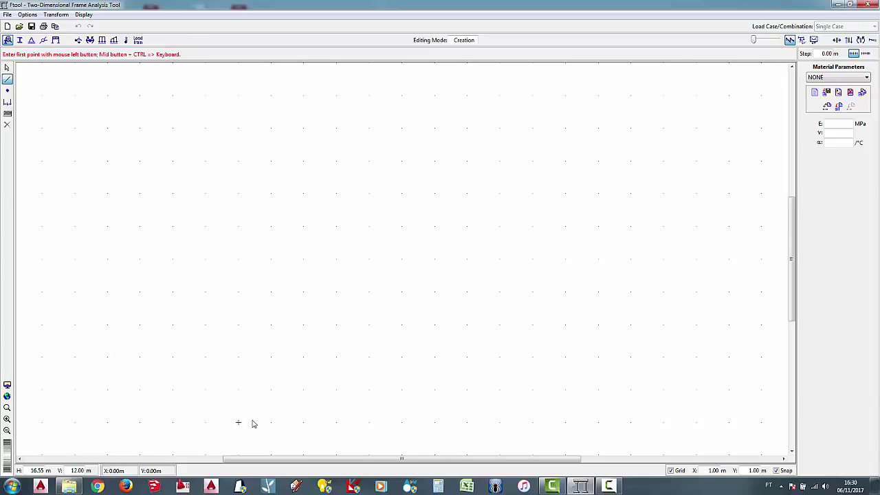
pyautogui.click(238, 422)
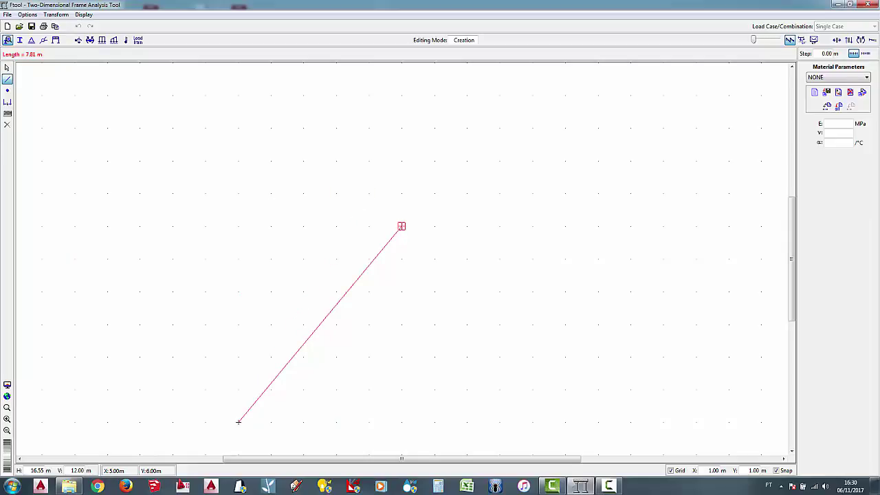
pyautogui.click(238, 355)
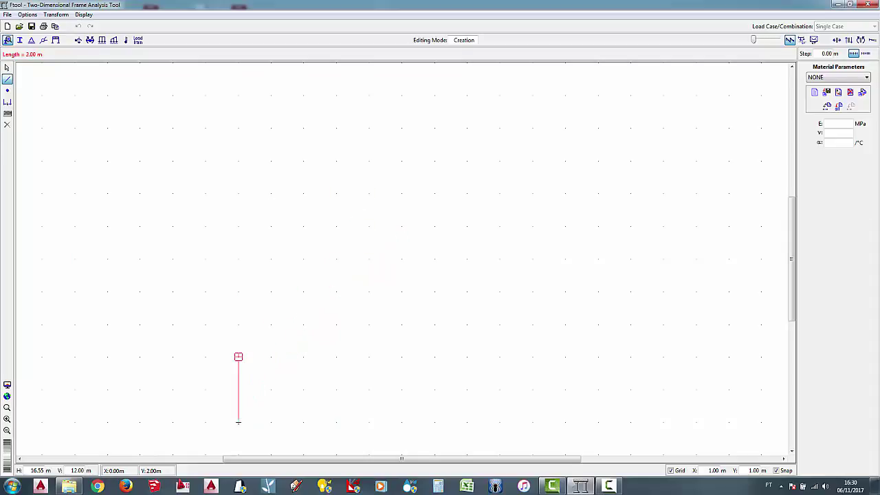
pyautogui.click(238, 356)
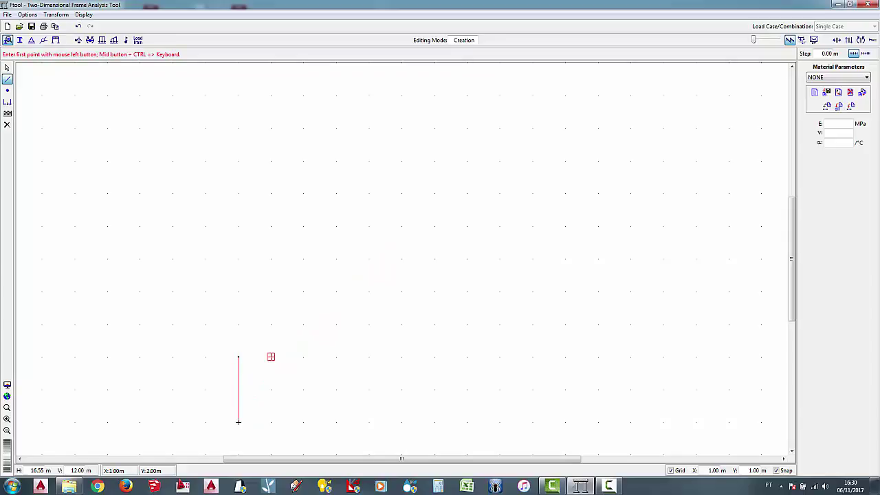
pyautogui.click(238, 356)
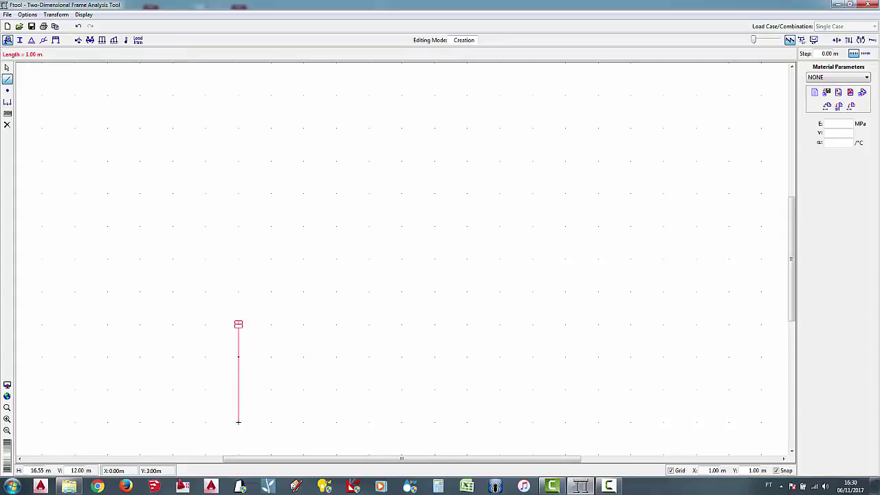
pyautogui.click(238, 292)
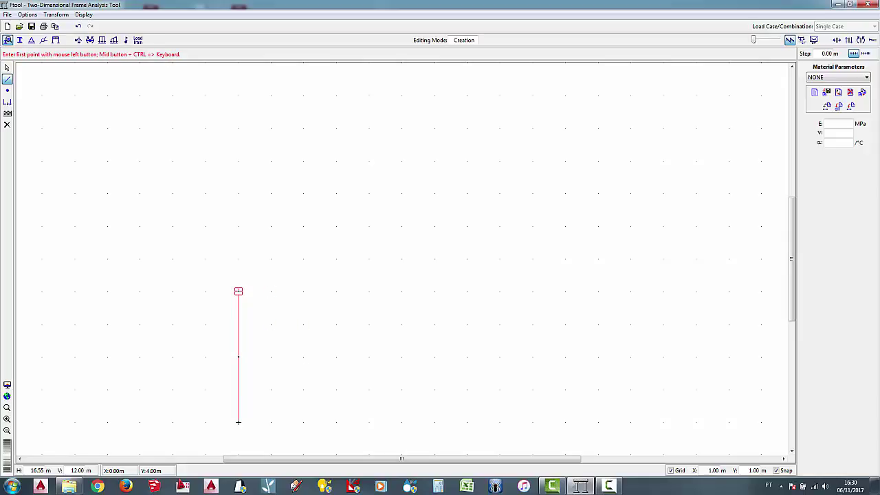
# Draw the beam as four consecutive 1 m horizontal members extending in positive X from the column's top node
pyautogui.click(238, 291)
pyautogui.click(271, 291)
pyautogui.click(271, 291)
pyautogui.click(304, 292)
pyautogui.click(304, 291)
pyautogui.click(336, 291)
pyautogui.click(336, 291)
pyautogui.click(369, 291)
pyautogui.press('Escape')
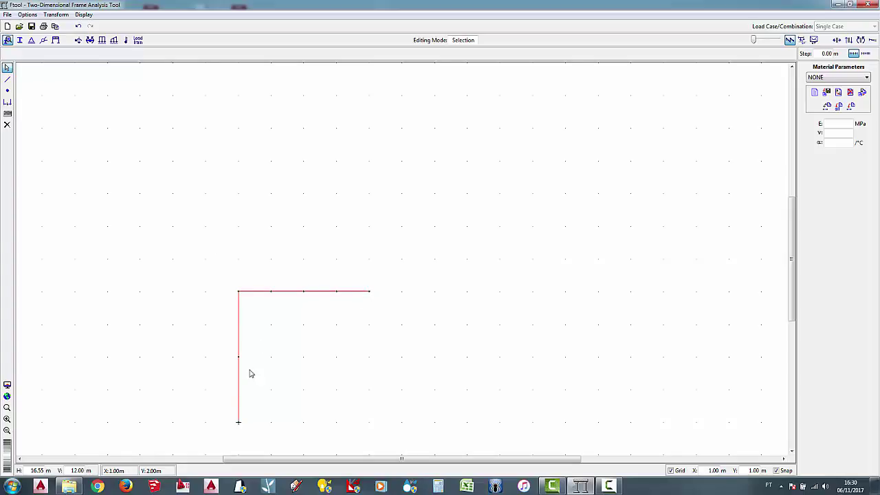
# Apply a support to the column's base node with X displacement, Y displacement and Z rotation all fixed
pyautogui.click(237, 421)
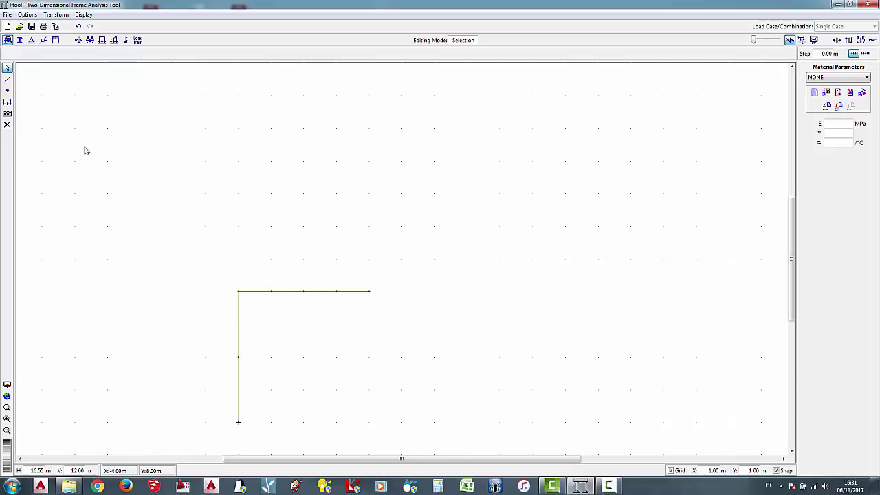
pyautogui.click(31, 41)
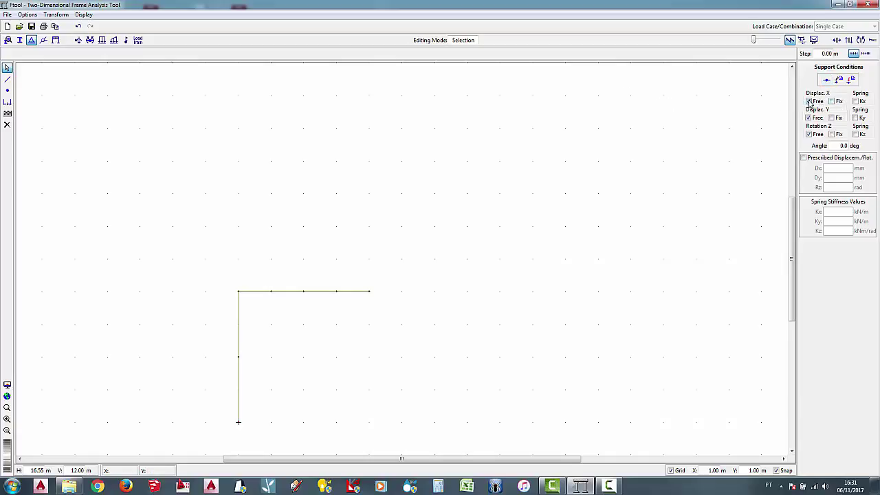
pyautogui.click(832, 101)
pyautogui.click(831, 118)
pyautogui.click(831, 135)
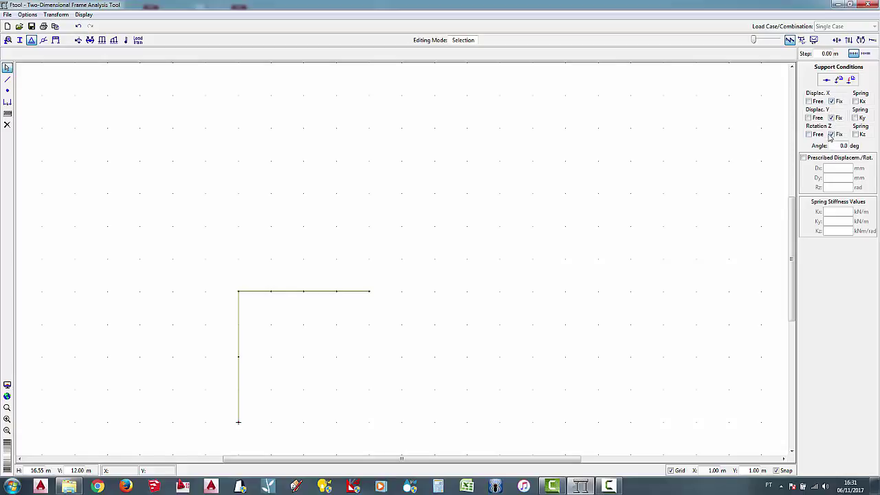
pyautogui.click(853, 81)
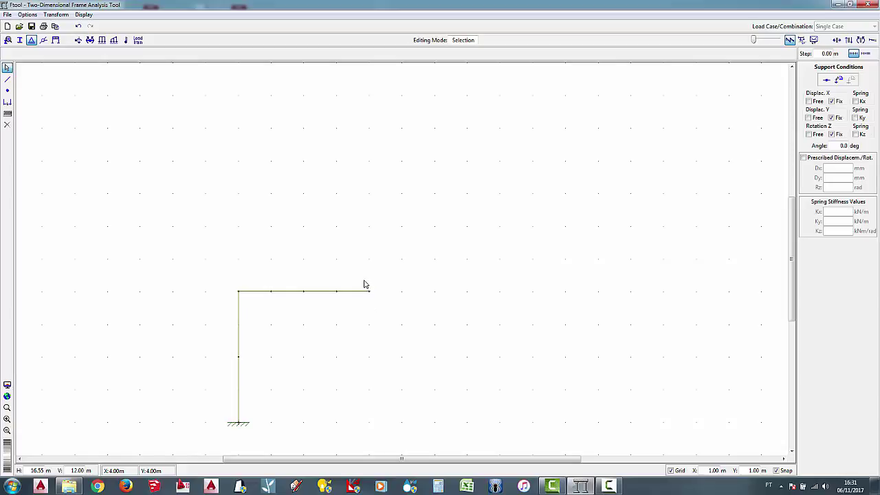
# Create uniform load Q1 with Qy -40 kN/m and apply it to the second beam member from the column
pyautogui.click(288, 294)
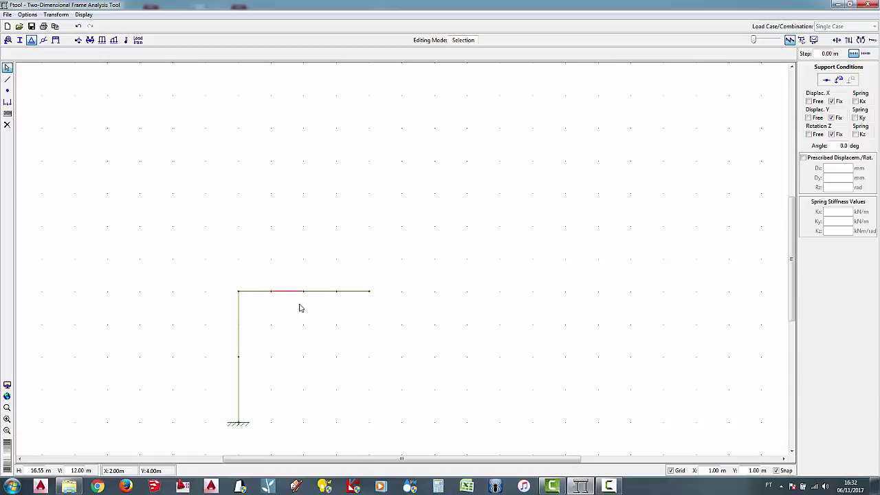
pyautogui.click(102, 40)
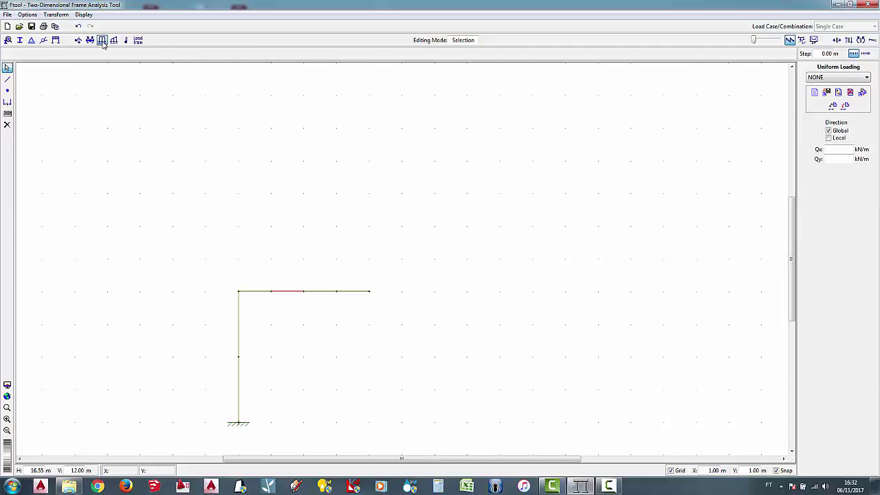
pyautogui.click(814, 93)
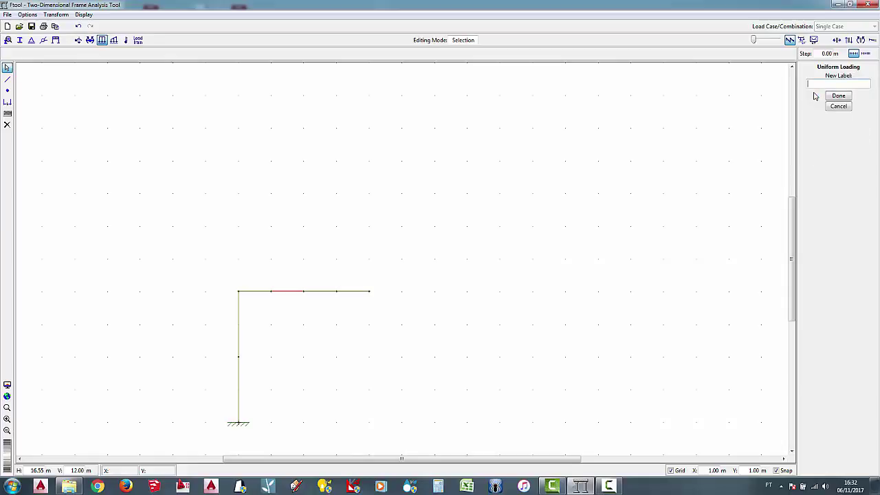
pyautogui.write('Q1')
pyautogui.click(839, 96)
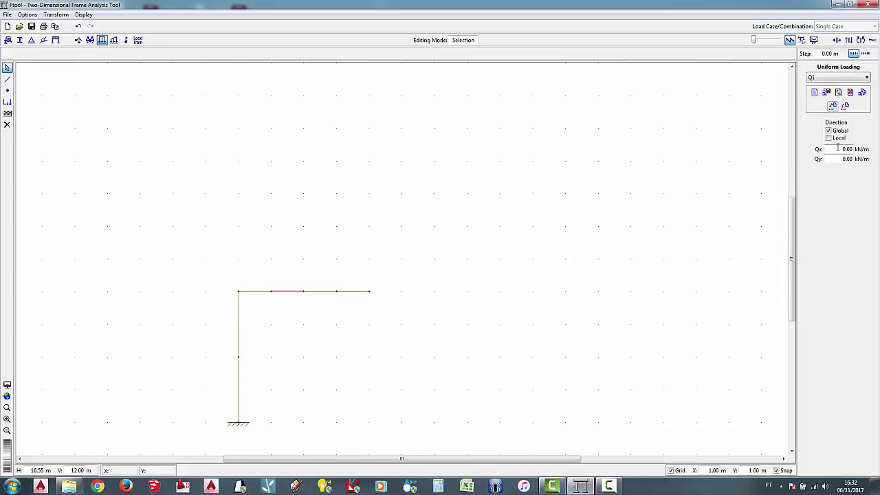
pyautogui.click(835, 148)
pyautogui.doubleClick(831, 149)
pyautogui.moveTo(832, 159); pyautogui.dragTo(864, 162)
pyautogui.doubleClick(851, 160)
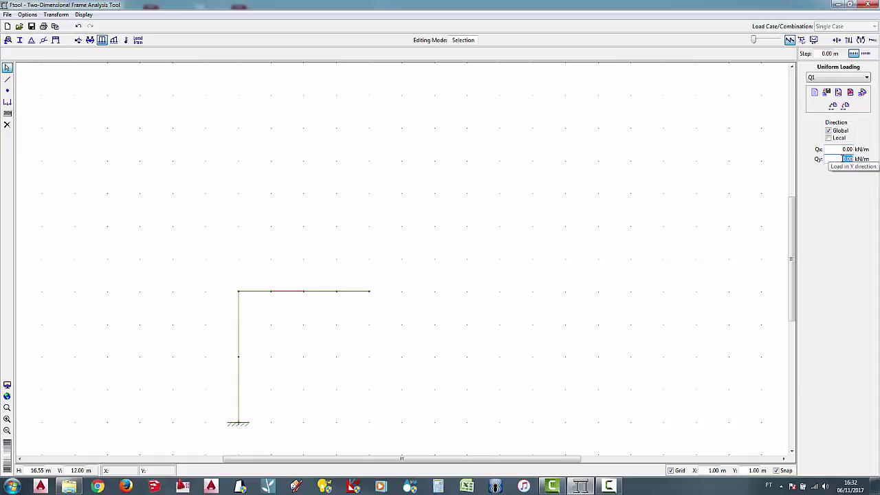
pyautogui.write('-40')
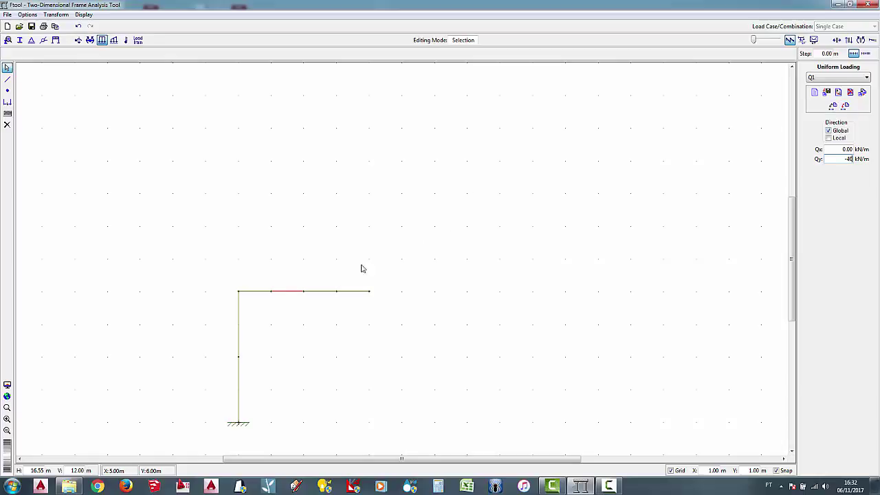
pyautogui.click(845, 107)
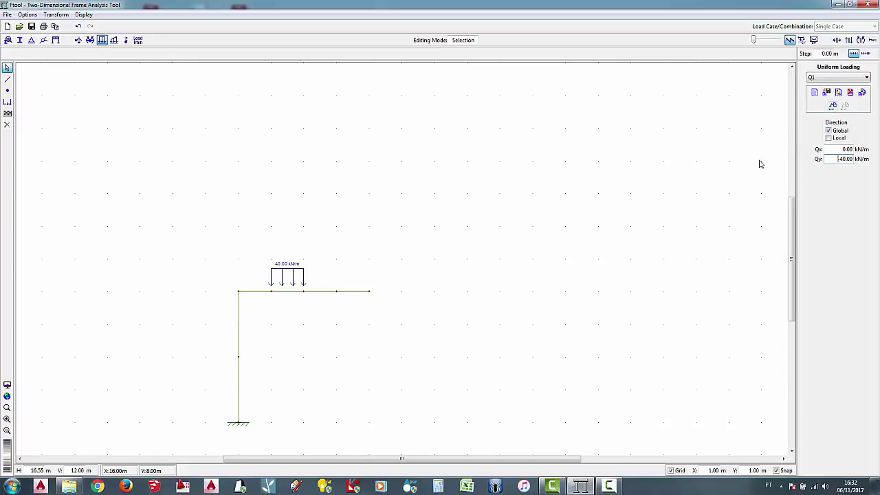
# Create uniform load Q2 with Qy -60 kN/m and apply it to the third beam member from the column
pyautogui.click(318, 291)
pyautogui.click(814, 94)
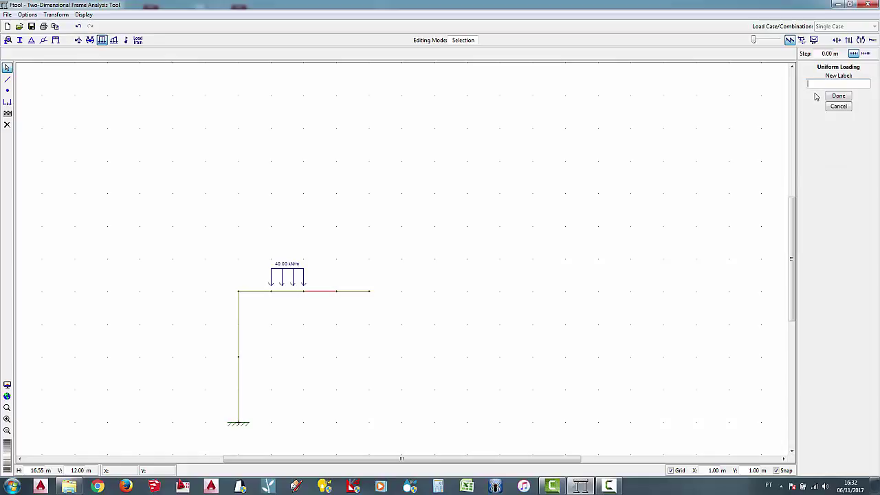
pyautogui.write('Q2')
pyautogui.click(835, 98)
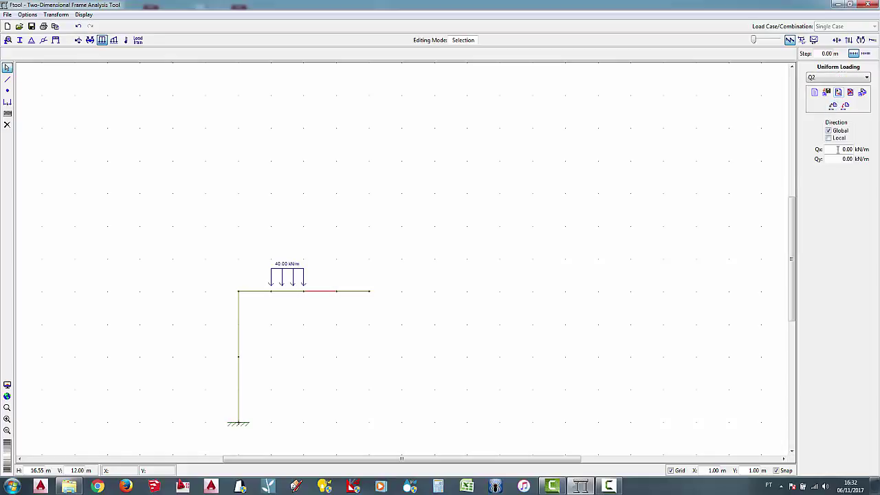
pyautogui.moveTo(835, 158); pyautogui.dragTo(868, 162)
pyautogui.write('-60')
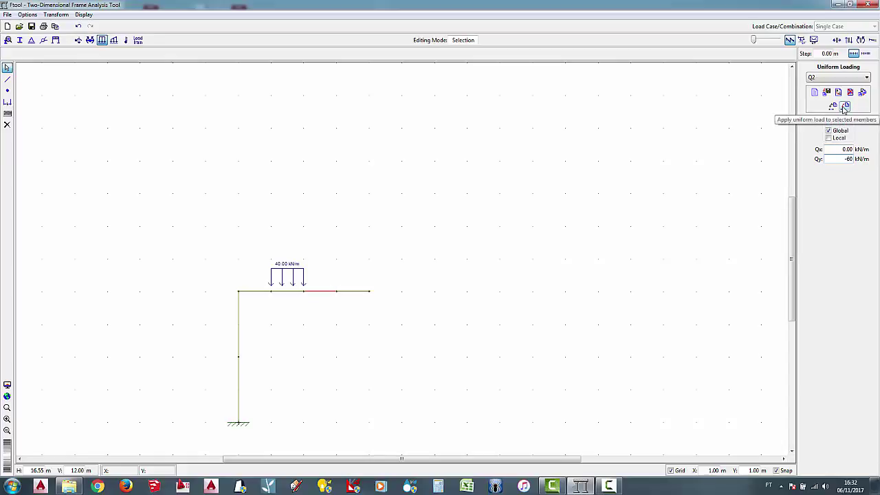
pyautogui.click(845, 106)
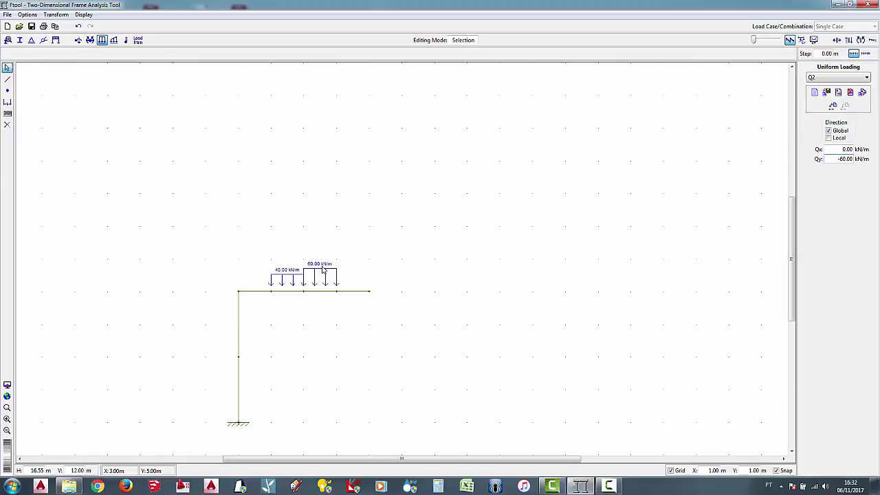
# Create uniform load Q3 with Qx 25 kN/m and apply it to the upper column member
pyautogui.click(240, 336)
pyautogui.click(816, 96)
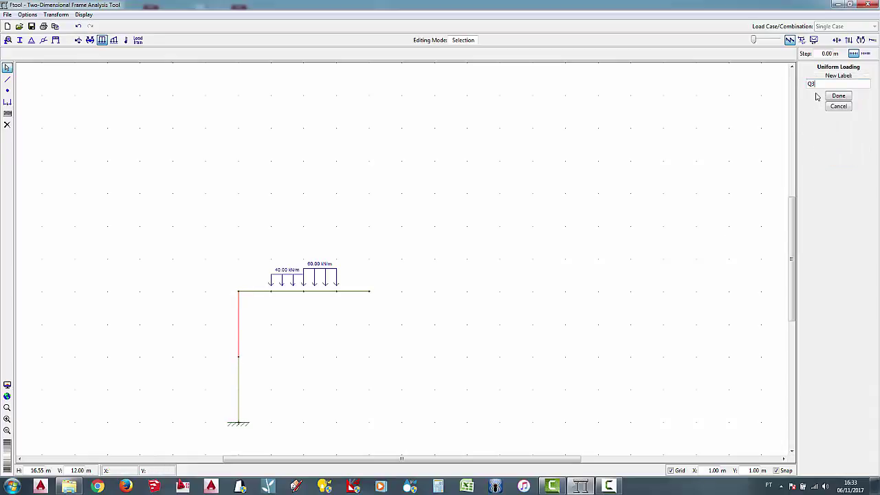
pyautogui.click(837, 96)
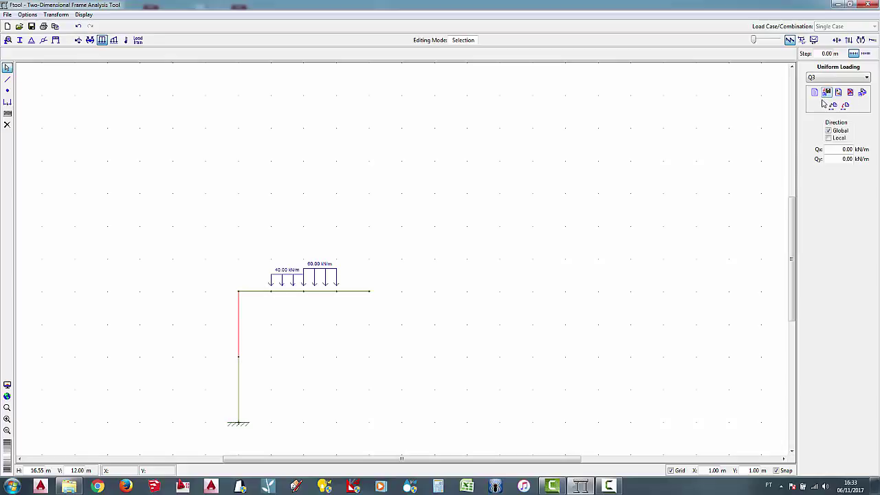
pyautogui.doubleClick(830, 149)
pyautogui.write('25')
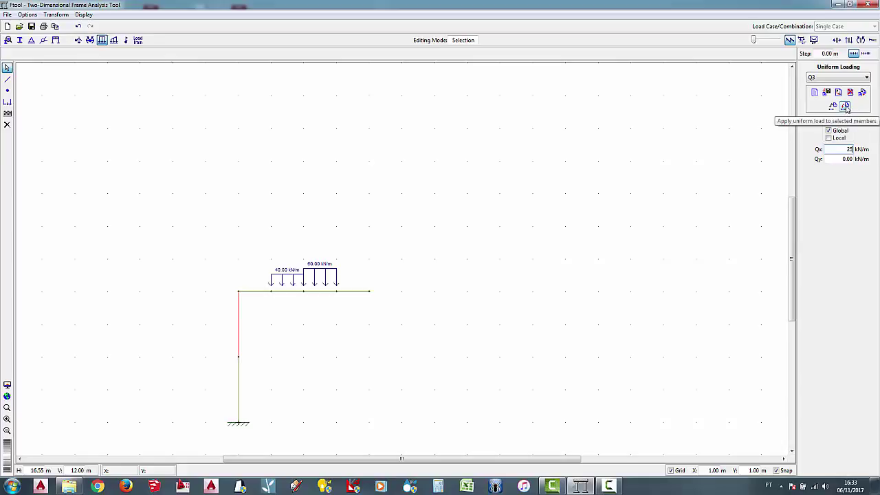
pyautogui.click(845, 106)
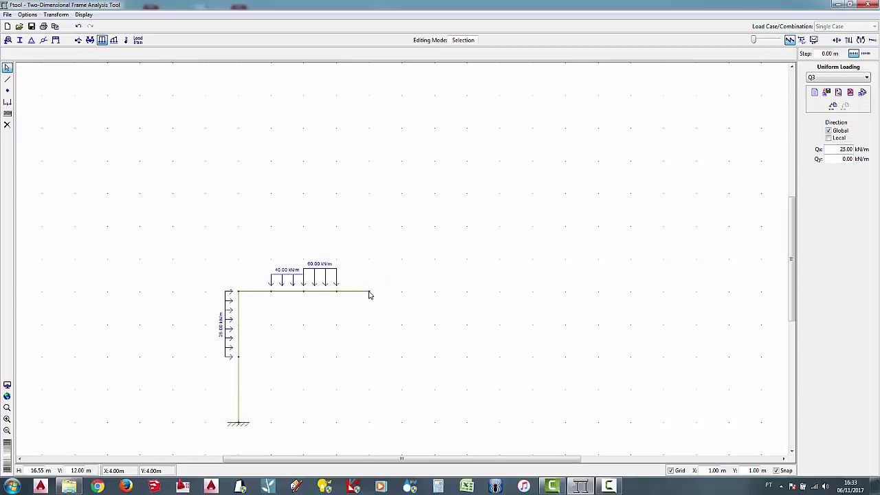
# Create nodal load F1 with Fy -80 kN and apply it to the beam's free end node
pyautogui.moveTo(361, 283)
pyautogui.mouseDown()
pyautogui.moveTo(384, 315)
pyautogui.moveTo(370, 295)
pyautogui.mouseUp()
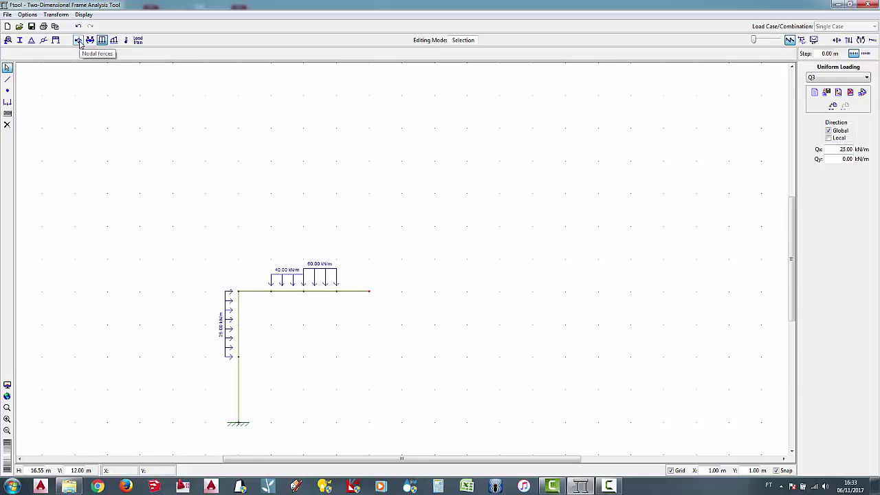
pyautogui.click(79, 40)
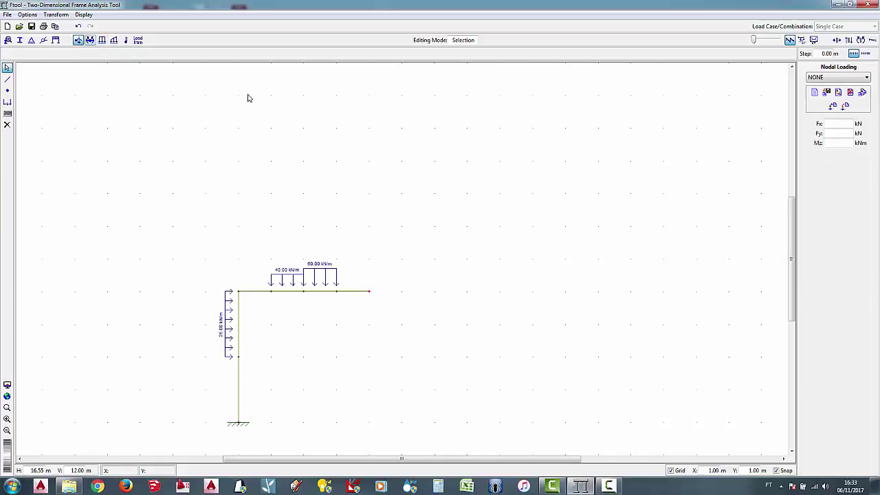
pyautogui.click(813, 94)
pyautogui.write('F1')
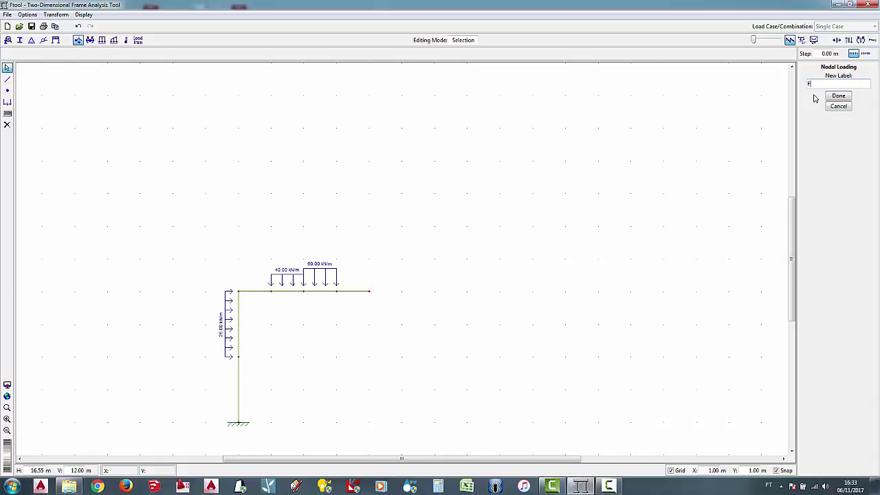
pyautogui.click(839, 98)
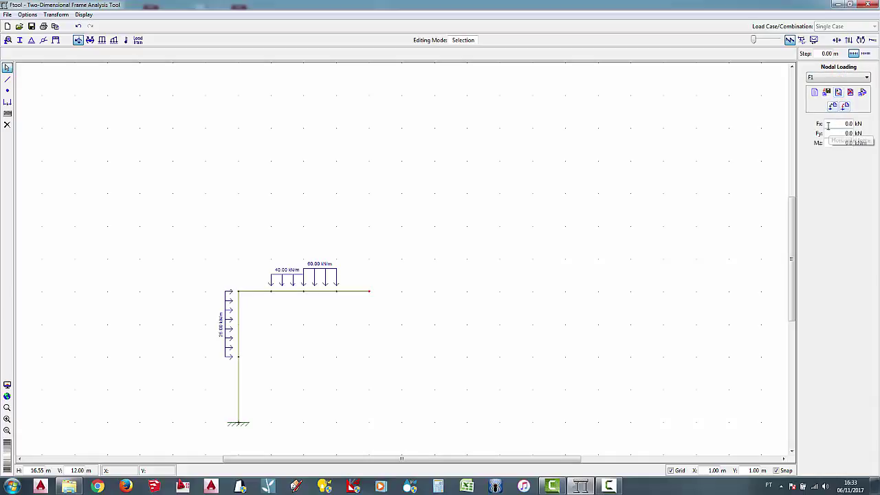
pyautogui.moveTo(855, 142); pyautogui.dragTo(843, 126)
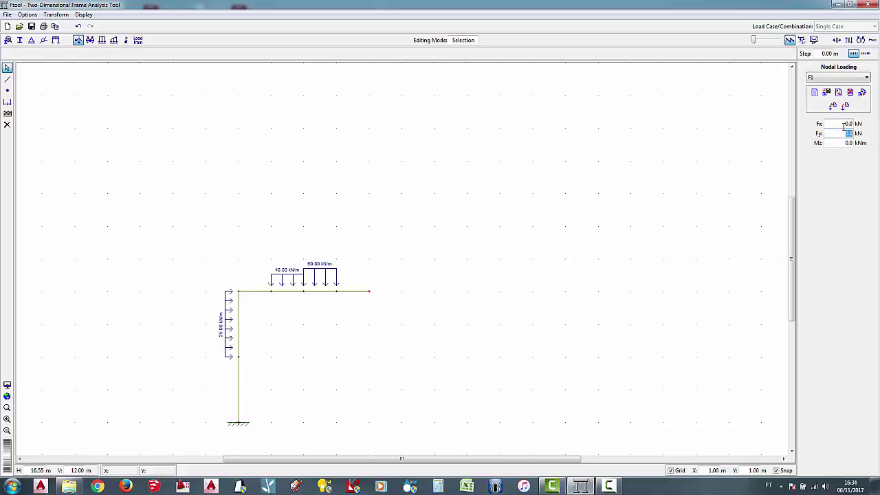
pyautogui.click(836, 124)
pyautogui.click(845, 105)
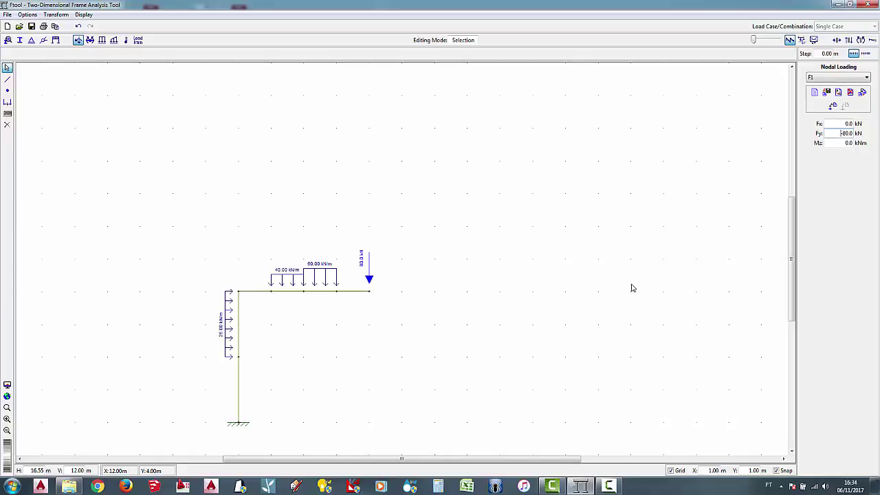
pyautogui.moveTo(792, 259); pyautogui.dragTo(792, 274)
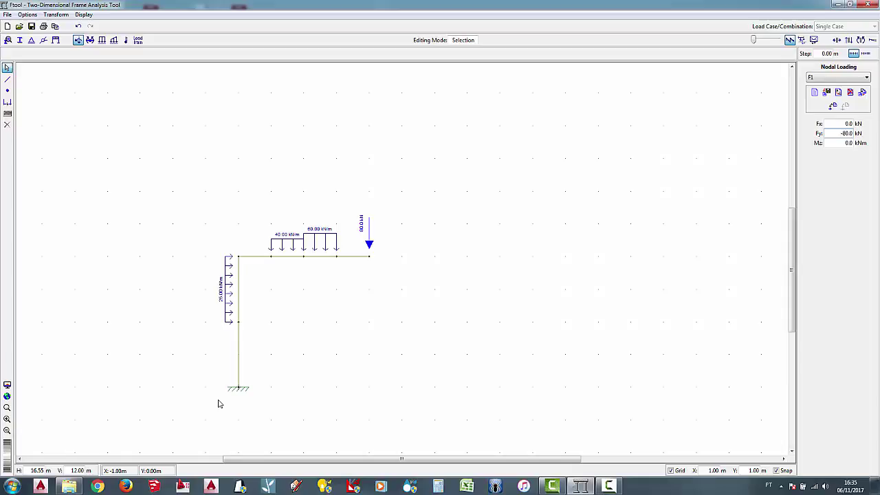
# Create a material labelled MATERIAL 1 of type Steel Isotropic
pyautogui.click(8, 41)
pyautogui.click(7, 40)
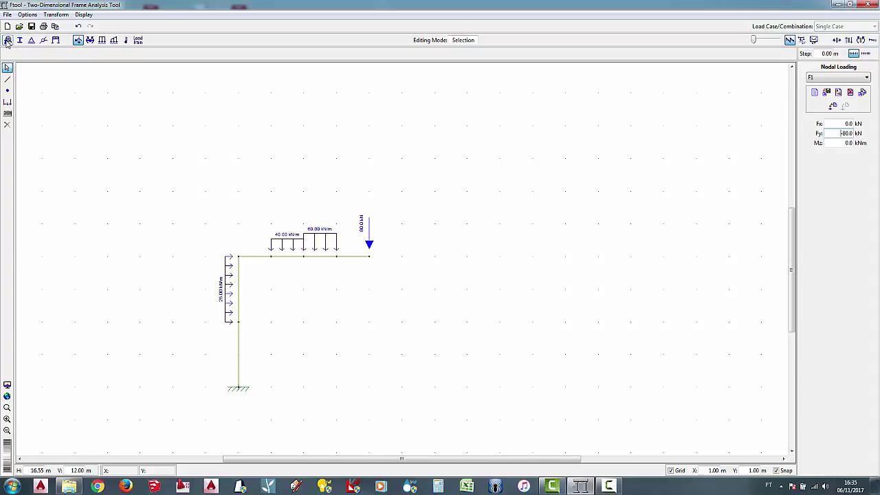
pyautogui.click(7, 40)
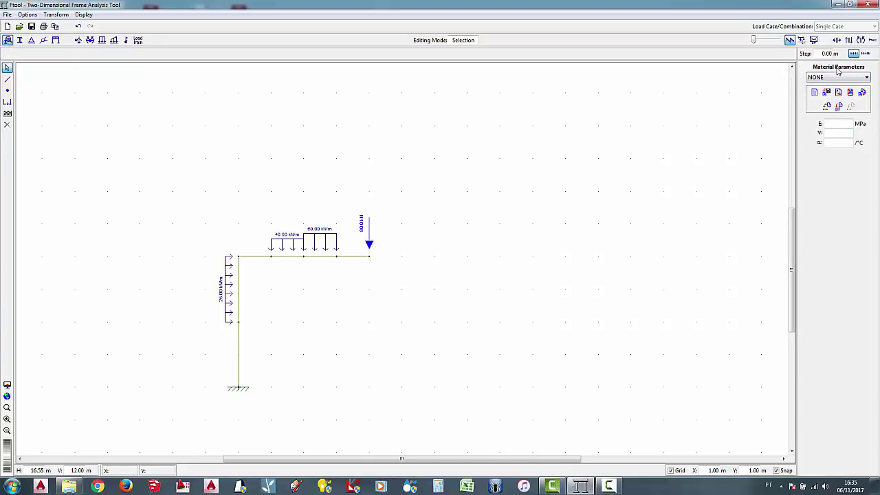
pyautogui.click(813, 94)
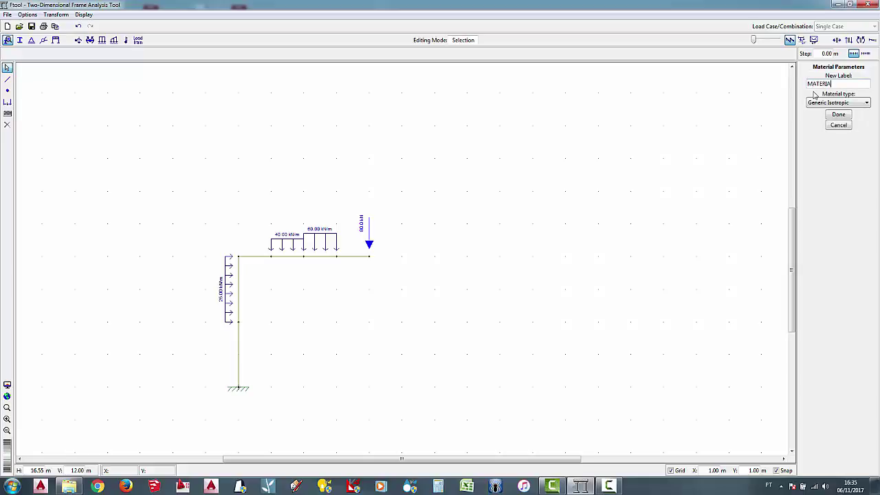
pyautogui.click(824, 104)
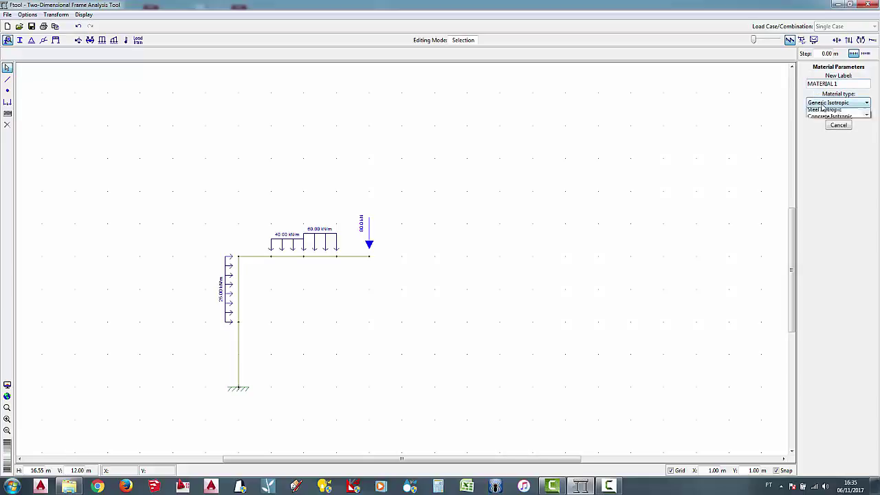
pyautogui.scroll(1, 830, 121)
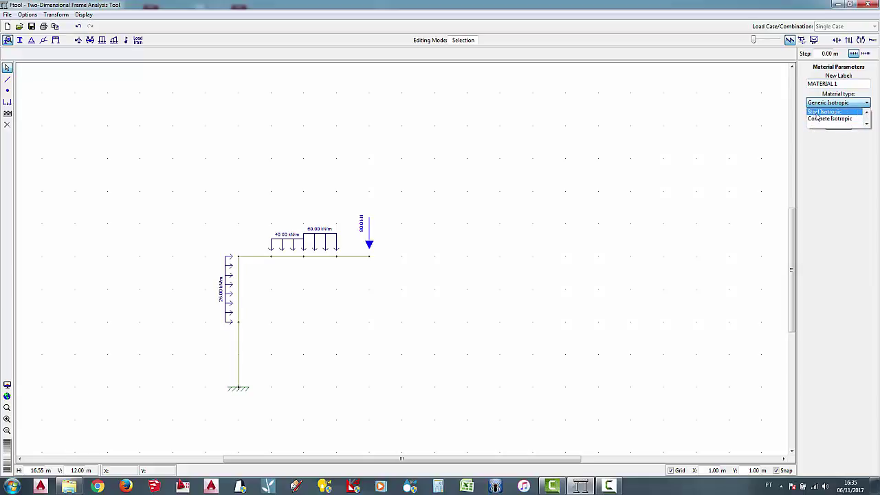
pyautogui.scroll(-1, 820, 120)
pyautogui.click(820, 112)
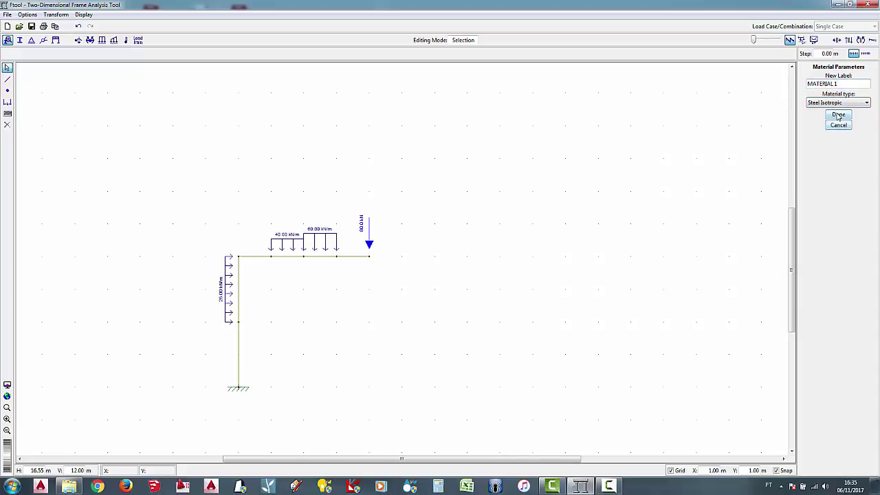
pyautogui.click(836, 115)
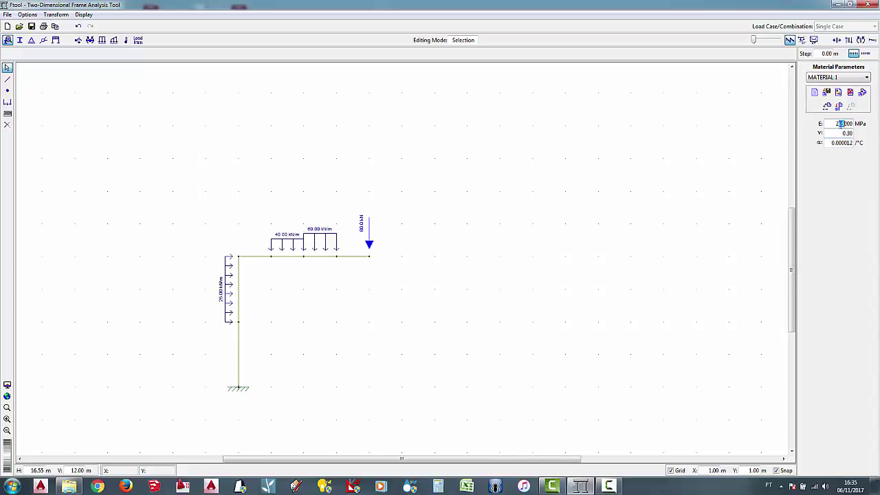
# Review the E, Poisson's ratio and thermal expansion values of MATERIAL 1 and apply the material to all members
pyautogui.moveTo(835, 123); pyautogui.dragTo(852, 134)
pyautogui.moveTo(832, 142); pyautogui.dragTo(865, 145)
pyautogui.moveTo(831, 143); pyautogui.dragTo(858, 160)
pyautogui.click(838, 108)
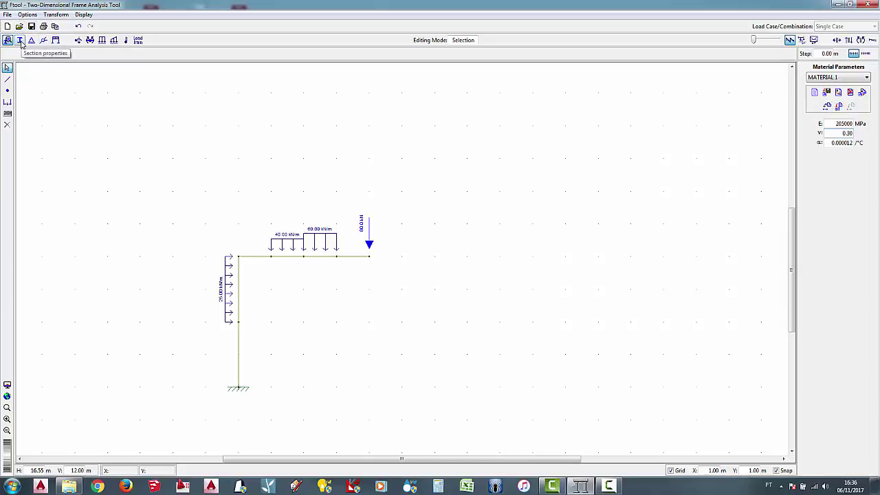
# Create a section labelled SECAO of type Rectangle
pyautogui.click(20, 41)
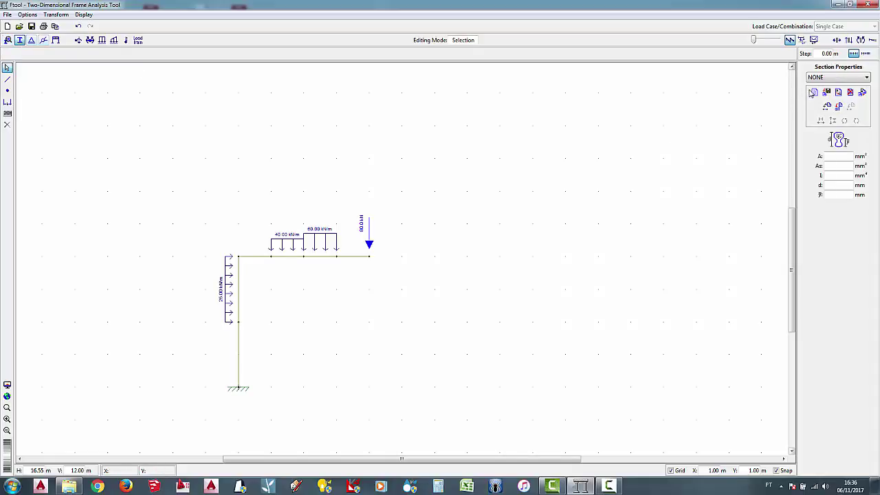
pyautogui.click(814, 92)
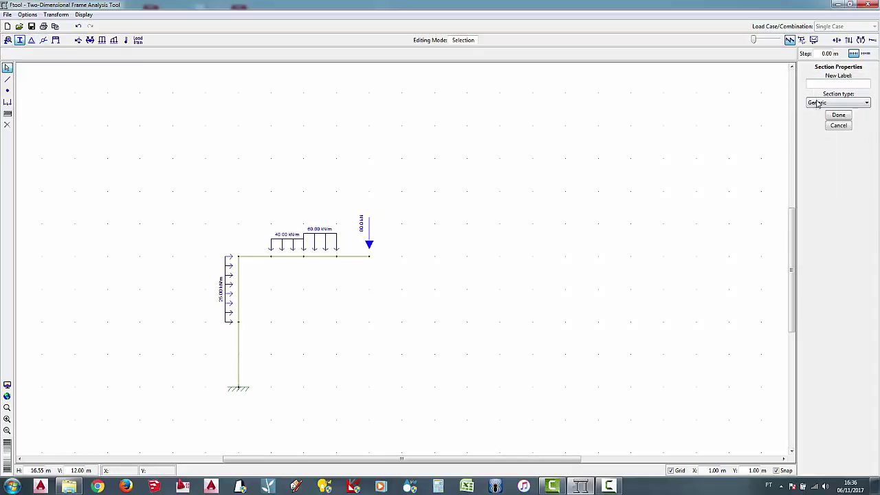
pyautogui.write('SECAO')
pyautogui.click(817, 103)
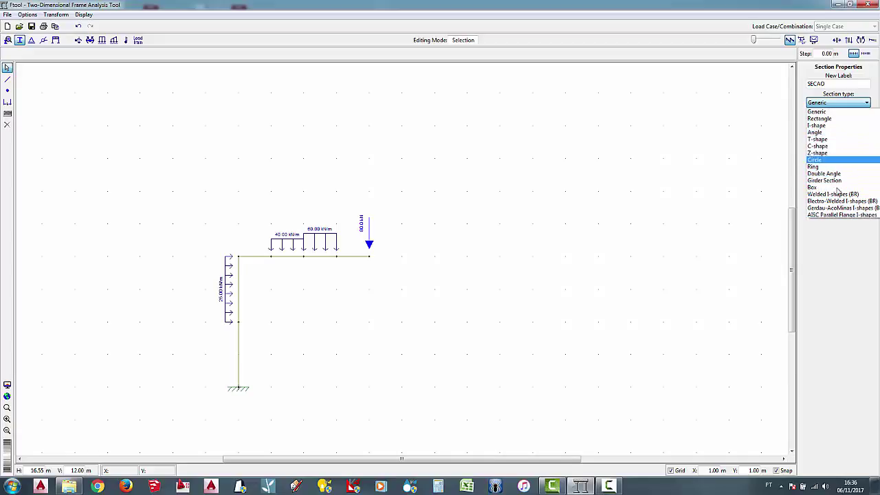
pyautogui.click(819, 120)
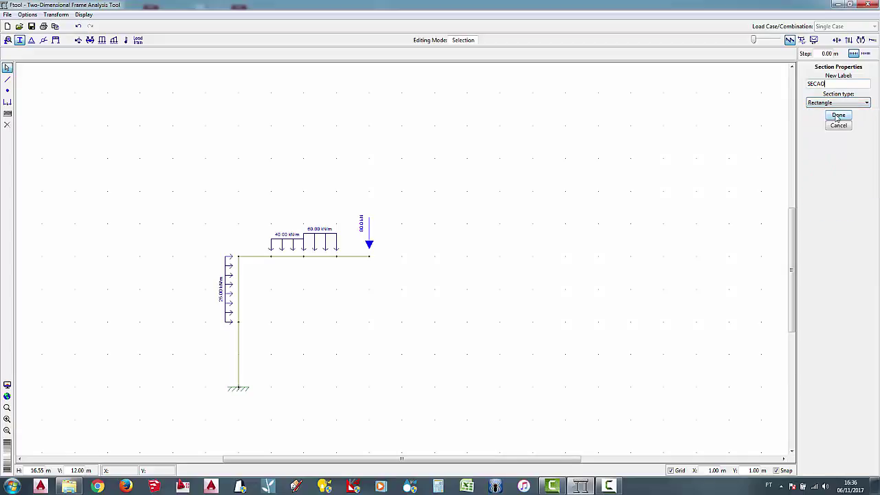
pyautogui.click(836, 116)
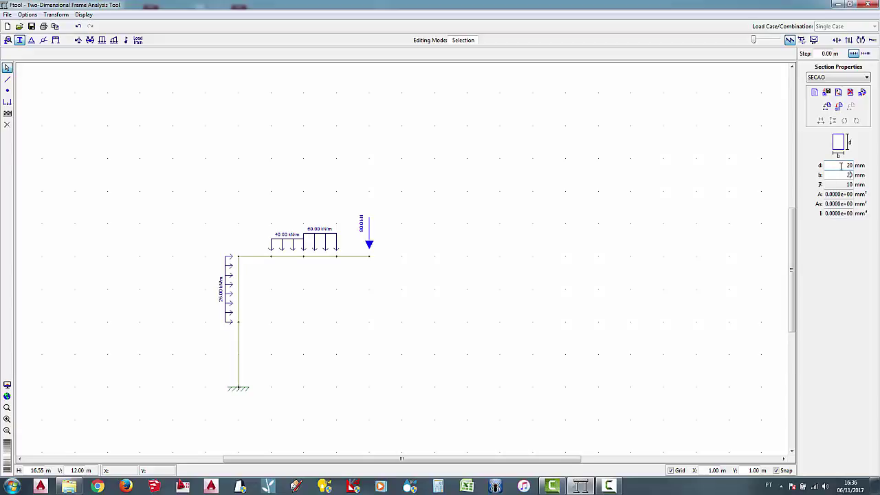
# Set both the height d and width b of section SECAO to 200 mm and apply it to all members
pyautogui.write('0')
pyautogui.click(841, 166)
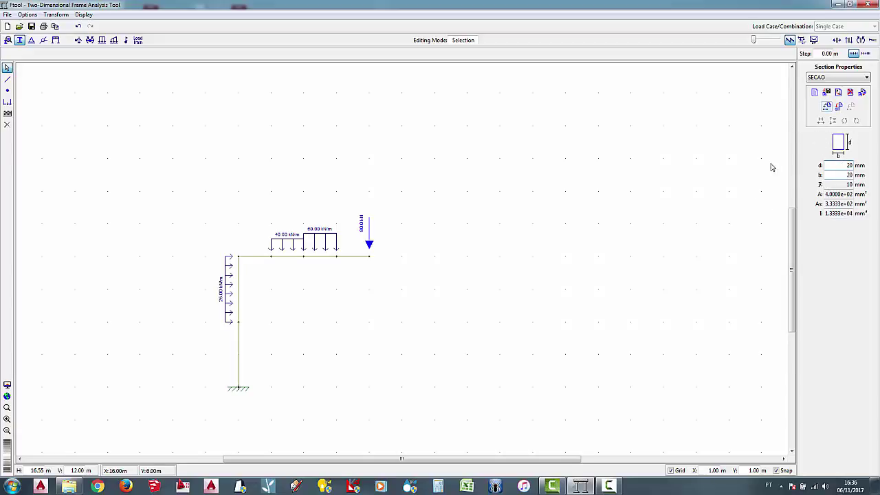
pyautogui.click(848, 174)
pyautogui.click(838, 107)
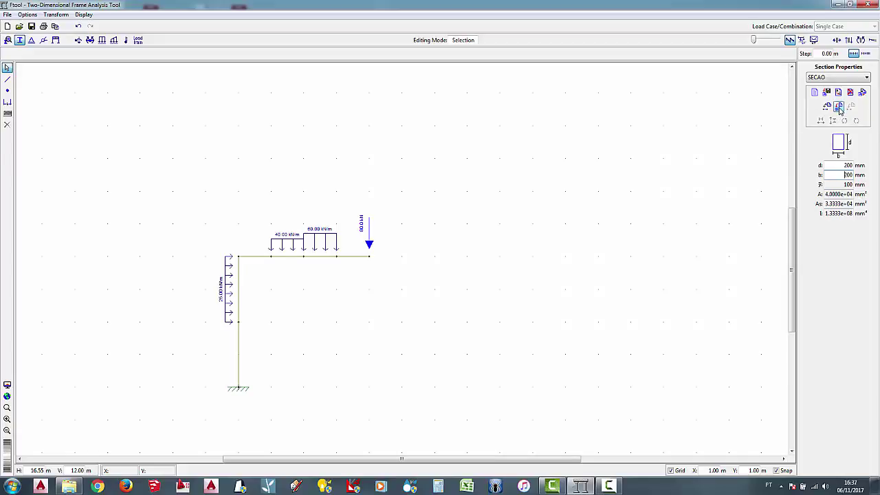
pyautogui.click(859, 40)
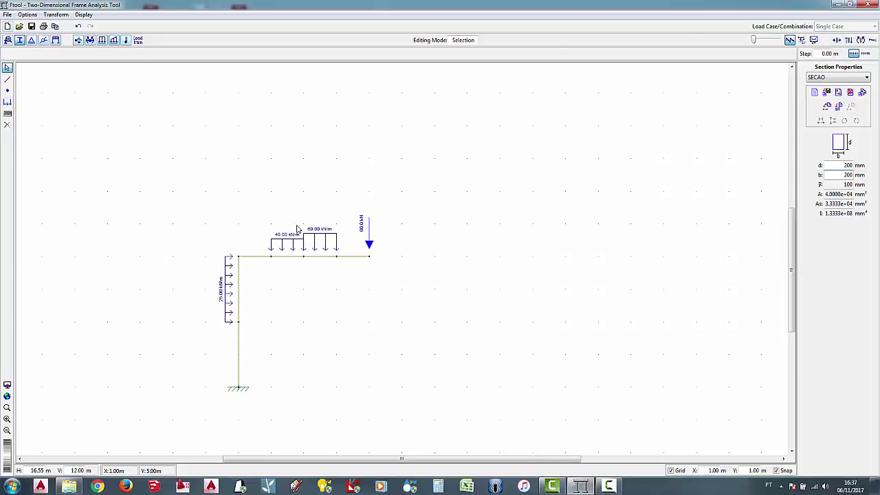
pyautogui.click(6, 66)
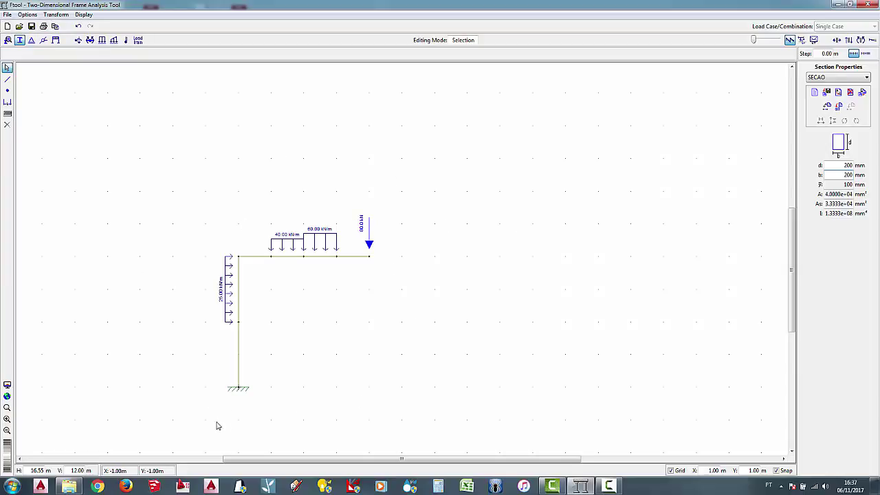
# Add a row of horizontal dimension lines below the frame, one for each of the four beam segments
pyautogui.click(7, 102)
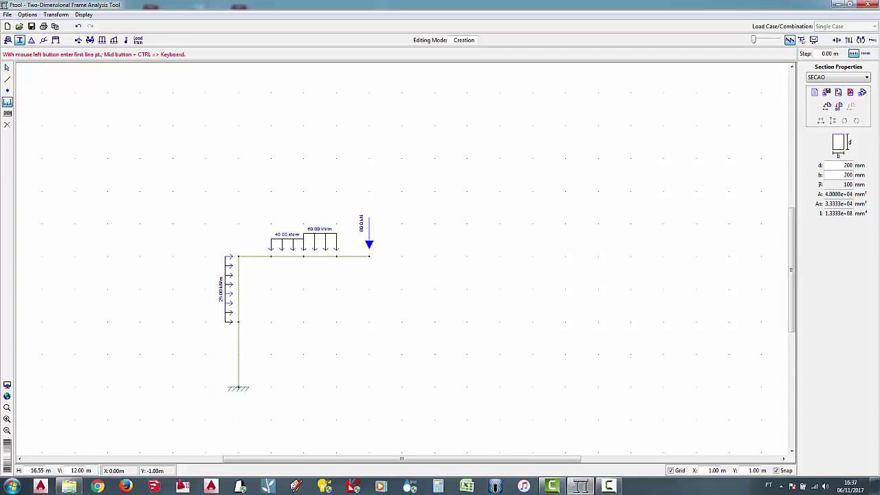
pyautogui.click(238, 420)
pyautogui.click(270, 420)
pyautogui.click(271, 452)
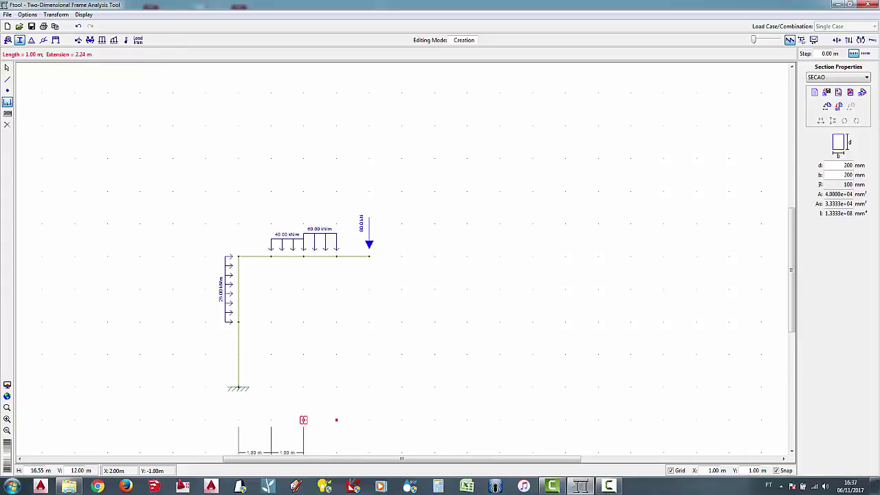
pyautogui.click(303, 420)
pyautogui.click(336, 420)
pyautogui.click(369, 420)
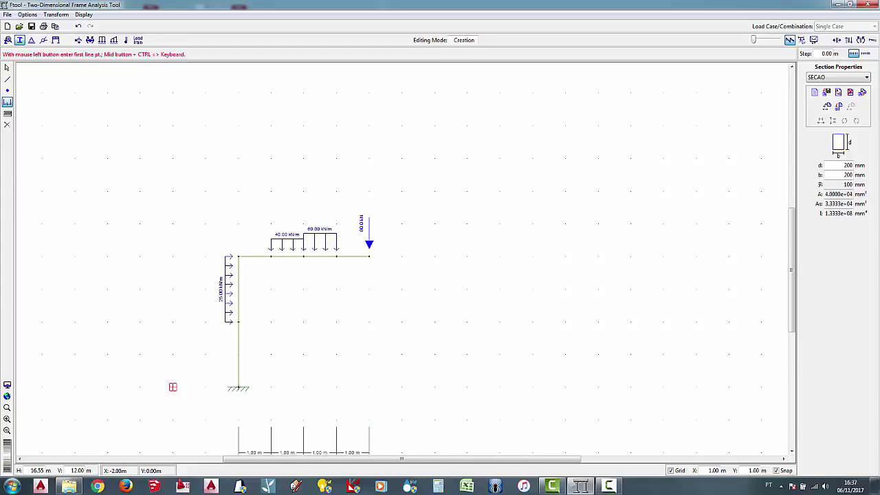
# Add vertical dimension lines beside the column for its lower and upper members
pyautogui.click(206, 387)
pyautogui.click(206, 321)
pyautogui.click(173, 354)
pyautogui.click(205, 321)
pyautogui.click(206, 256)
pyautogui.click(173, 288)
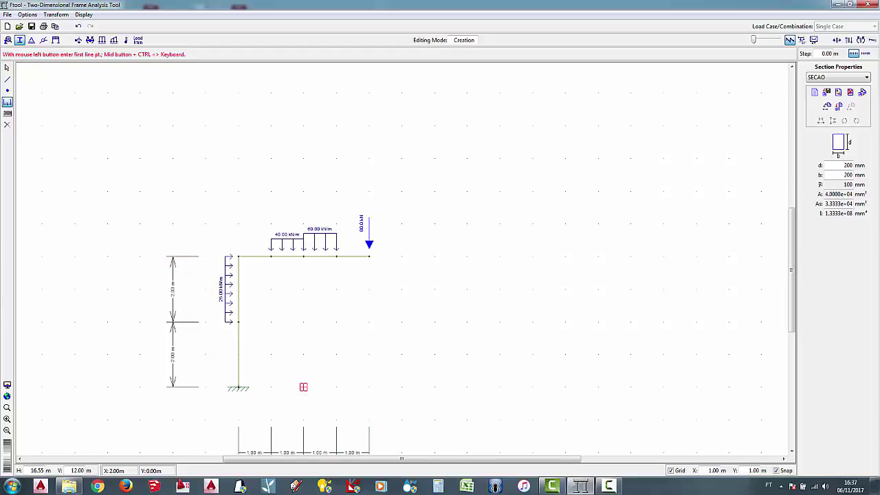
pyautogui.press('Escape')
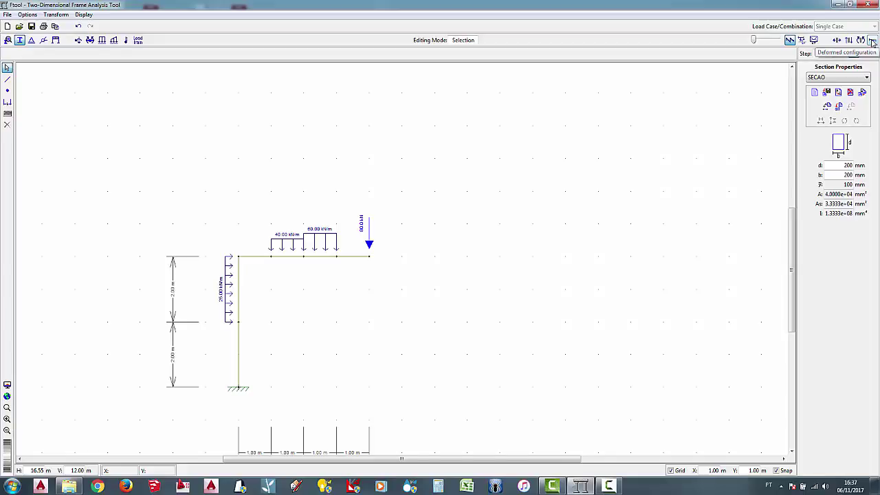
# Request the axial force results and save the model on the desktop as Questao 3.ftl
pyautogui.click(872, 43)
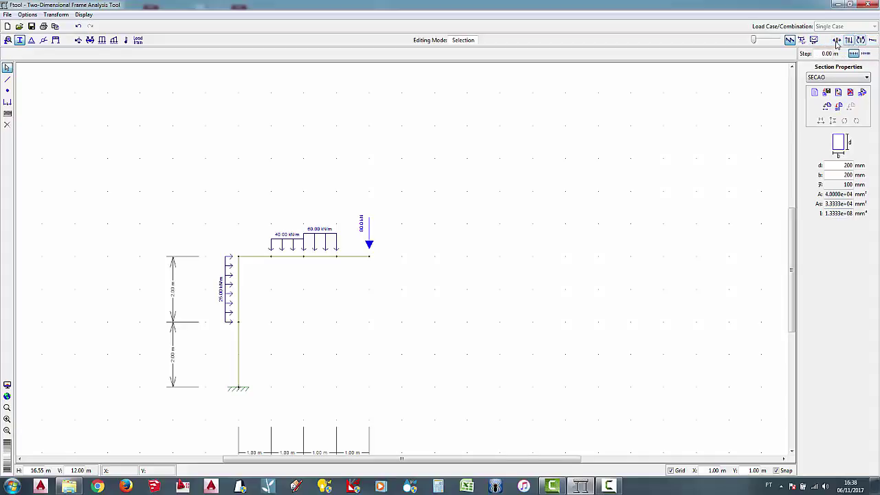
pyautogui.hotkey('ctrl', 's')
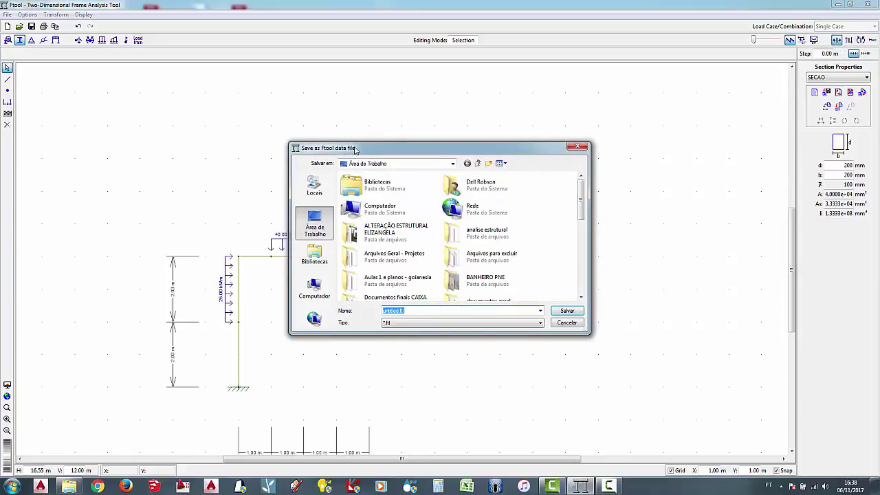
pyautogui.moveTo(354, 149); pyautogui.dragTo(433, 128)
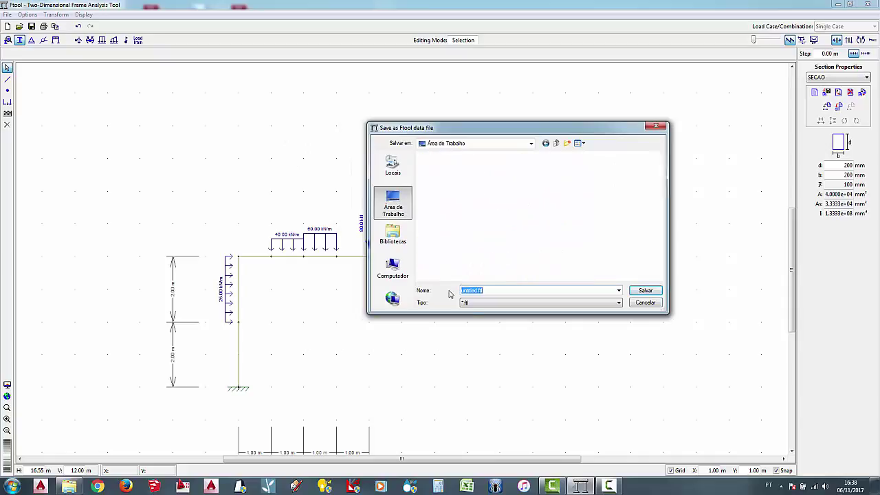
pyautogui.click(493, 290)
pyautogui.moveTo(476, 291); pyautogui.dragTo(410, 295)
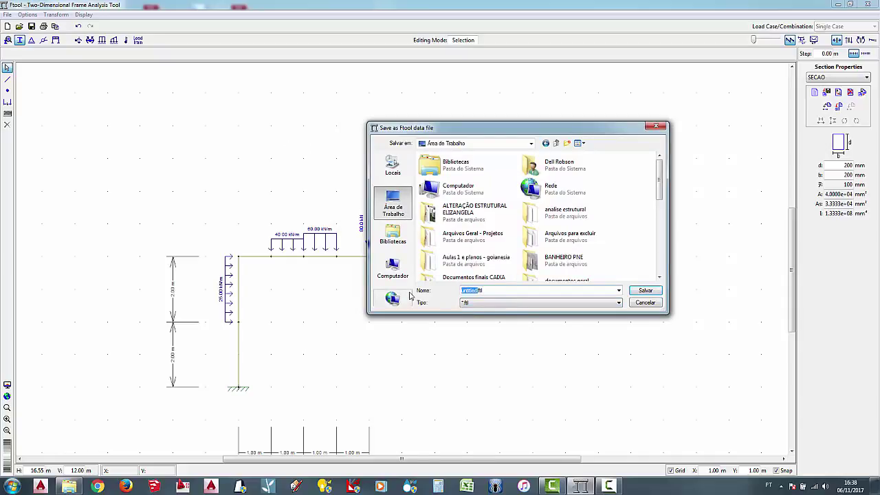
pyautogui.write('q')
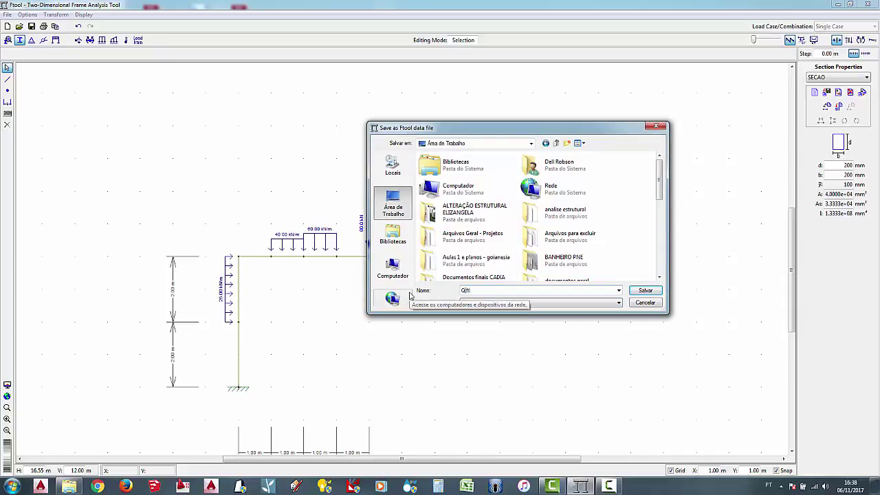
pyautogui.write('uestao 3.ftl')
pyautogui.click(644, 291)
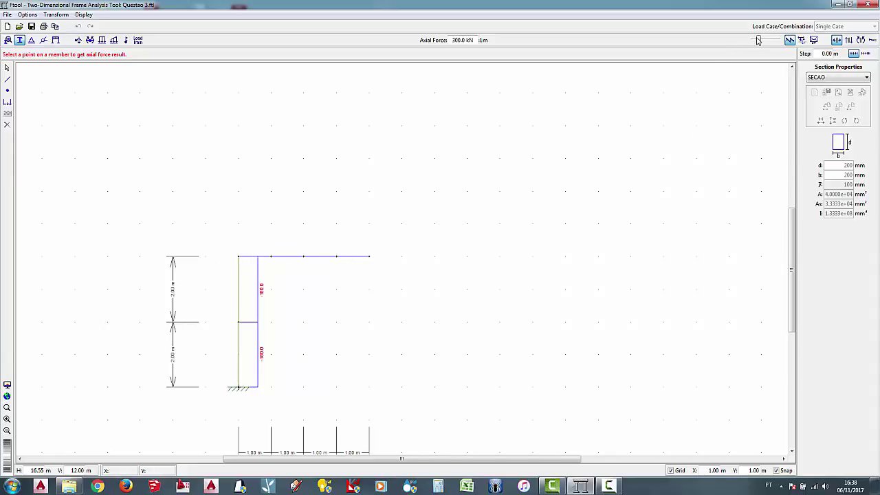
# Enlarge the axial force diagram's scale, and display the shear force diagram at a larger scale
pyautogui.moveTo(759, 39)
pyautogui.mouseDown()
pyautogui.moveTo(779, 43)
pyautogui.moveTo(736, 55)
pyautogui.moveTo(780, 55)
pyautogui.moveTo(749, 45)
pyautogui.moveTo(776, 42)
pyautogui.moveTo(760, 41)
pyautogui.mouseUp()
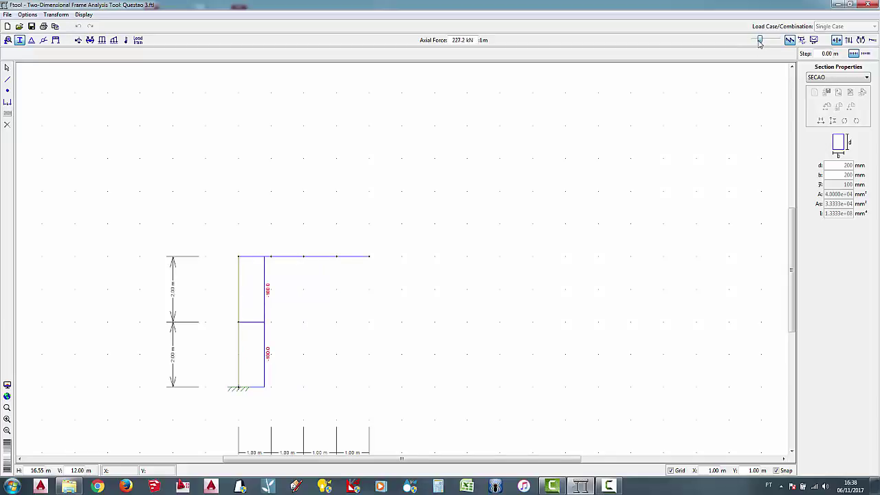
pyautogui.click(848, 40)
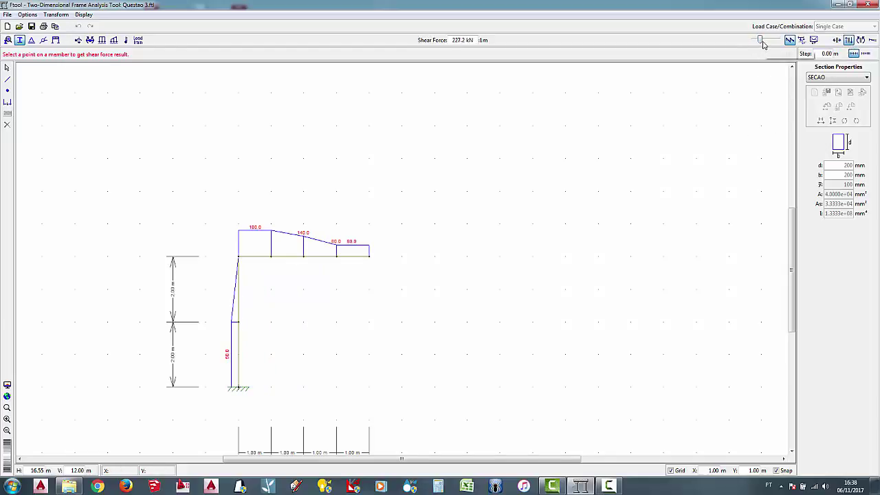
pyautogui.moveTo(762, 43)
pyautogui.mouseDown()
pyautogui.moveTo(780, 41)
pyautogui.moveTo(755, 44)
pyautogui.moveTo(774, 42)
pyautogui.mouseUp()
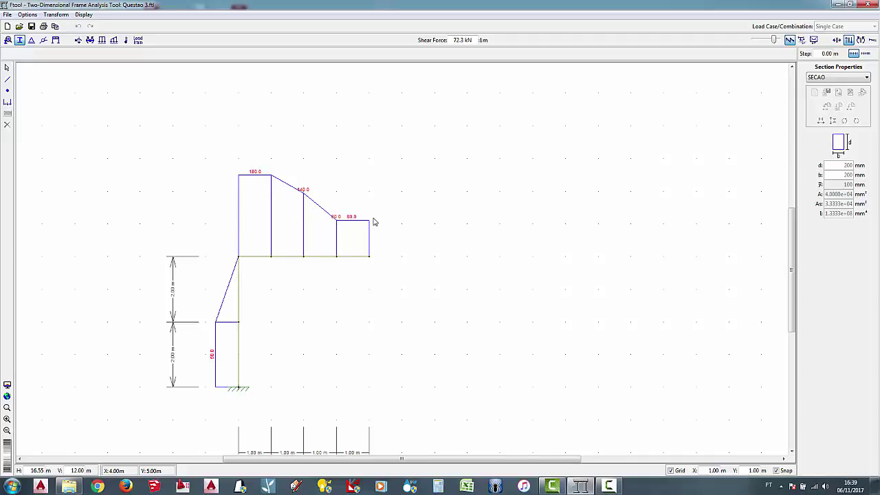
# Display the bending moment diagram and reduce its scale so it clears the column's dimension lines
pyautogui.click(859, 40)
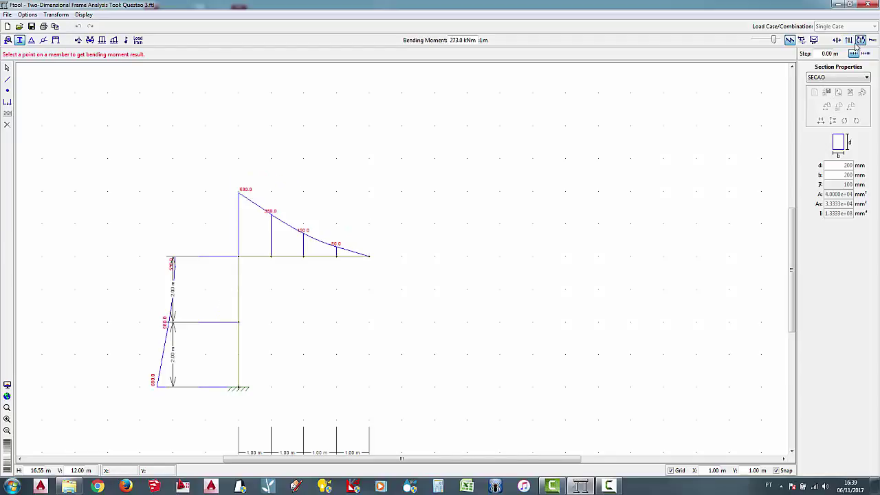
pyautogui.moveTo(774, 39); pyautogui.dragTo(760, 47)
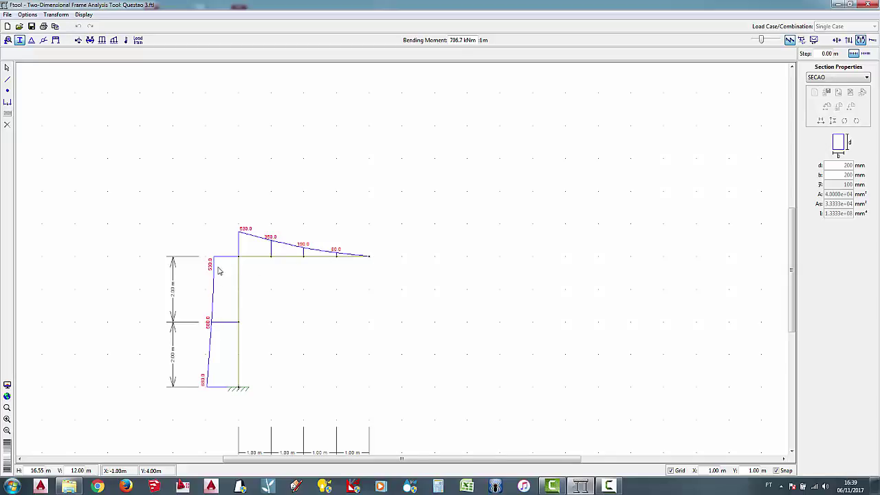
pyautogui.moveTo(761, 39)
pyautogui.mouseDown()
pyautogui.moveTo(793, 42)
pyautogui.moveTo(759, 52)
pyautogui.mouseUp()
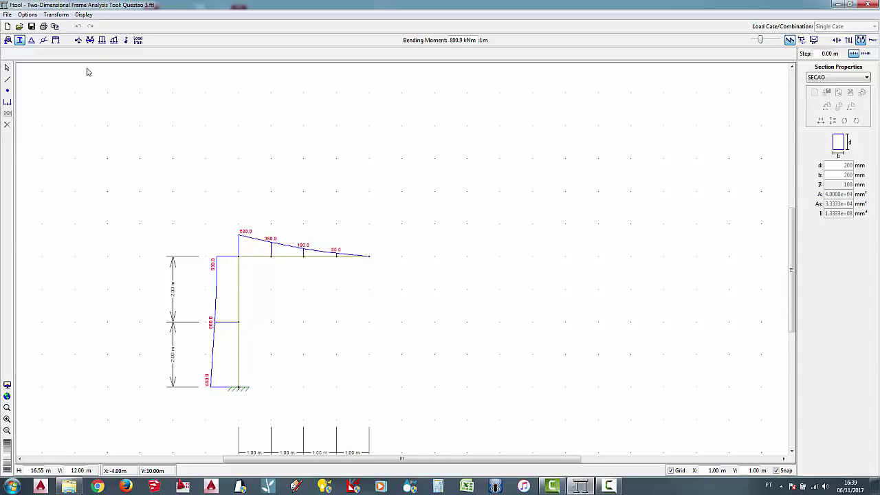
# Show the support reactions with their values on the frame's bending moment diagram
pyautogui.click(84, 14)
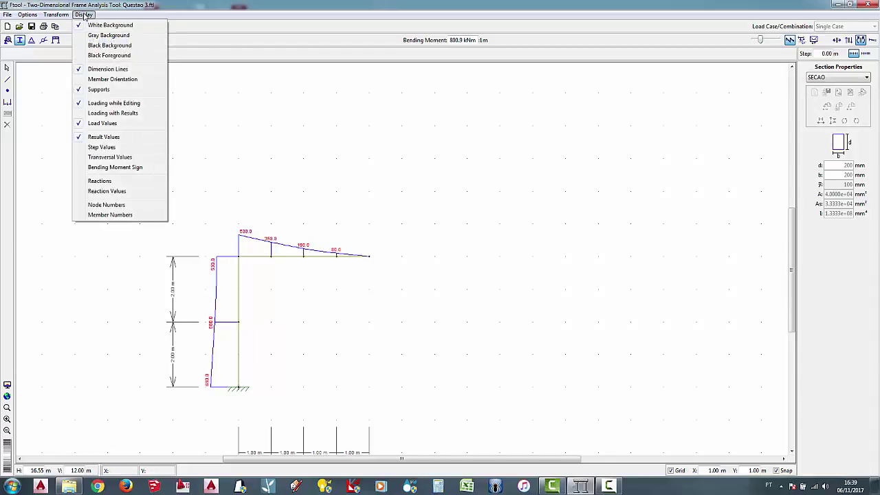
pyautogui.click(115, 195)
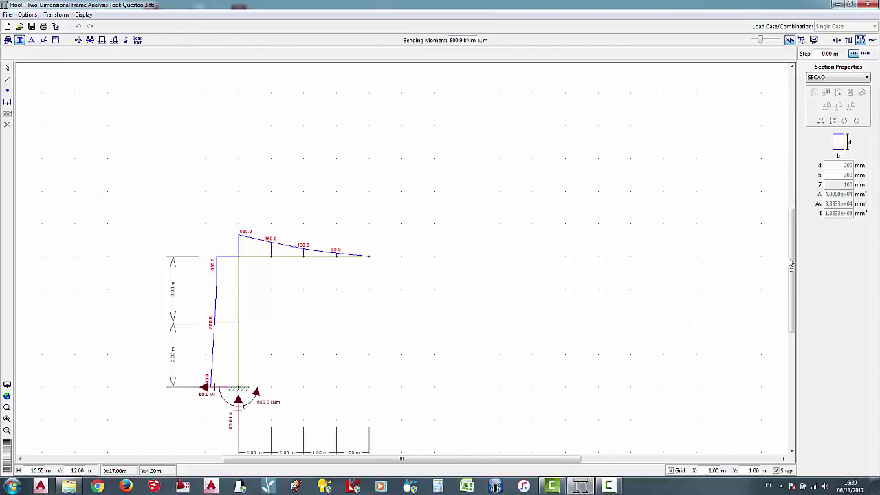
pyautogui.moveTo(790, 262); pyautogui.dragTo(791, 268)
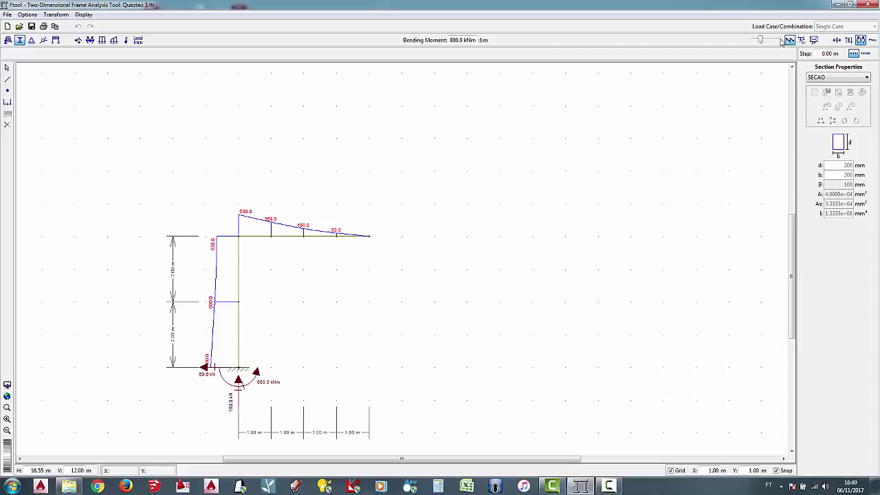
# Display the axial force diagram and switch to the shear force diagram of the frame
pyautogui.click(835, 40)
pyautogui.click(848, 40)
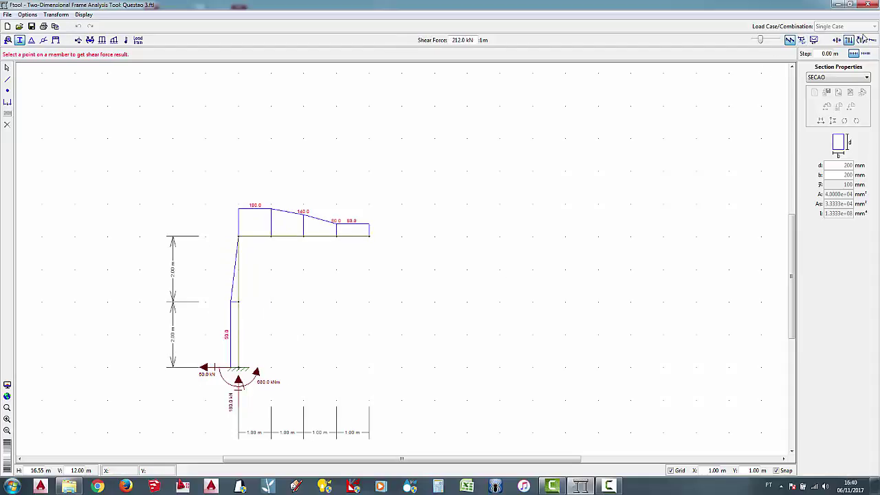
pyautogui.click(84, 15)
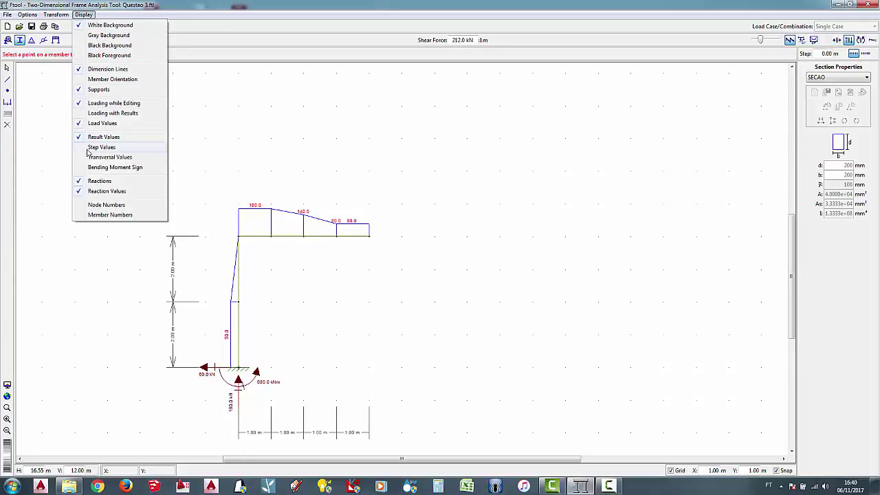
pyautogui.click(455, 207)
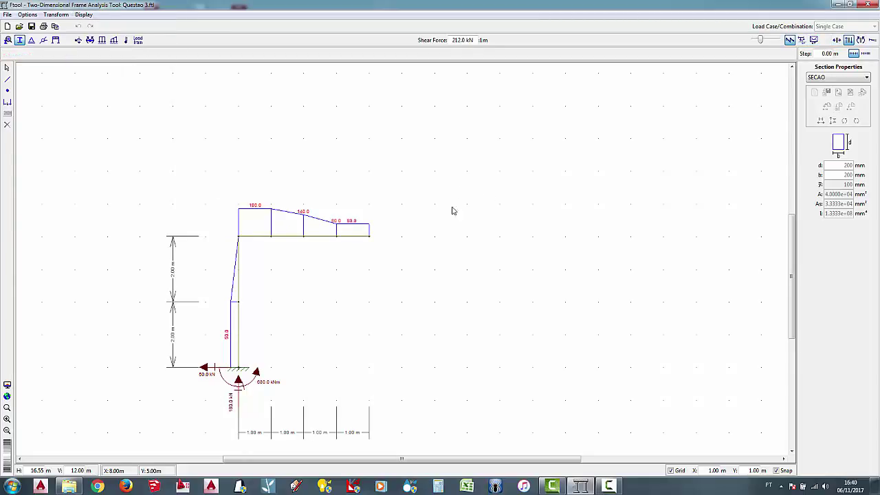
pyautogui.moveTo(791, 256); pyautogui.dragTo(791, 267)
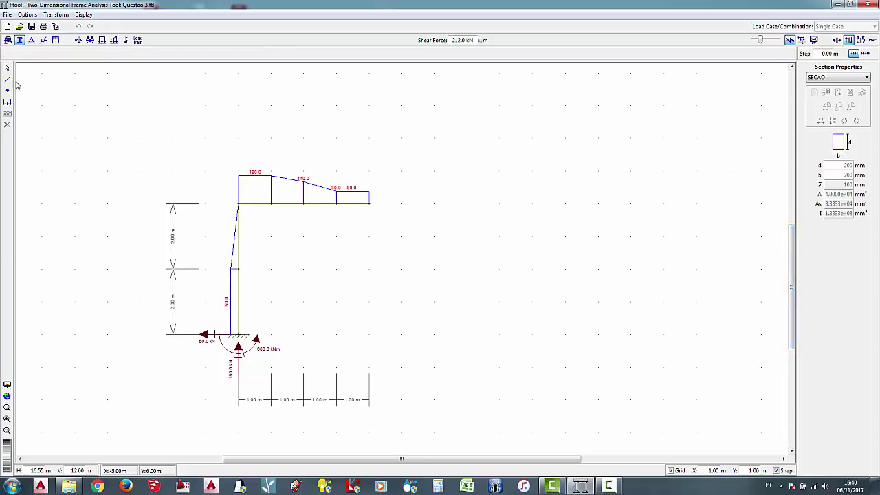
# Set nodal load F1 at the beam's free end to Fy -200 kN, and display the shear force and bending moment diagrams
pyautogui.click(6, 67)
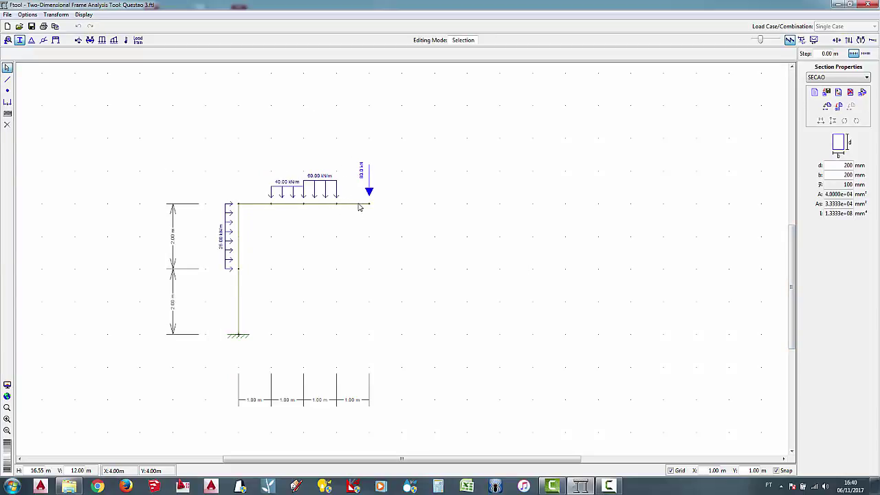
pyautogui.moveTo(349, 143); pyautogui.dragTo(412, 226)
pyautogui.click(79, 40)
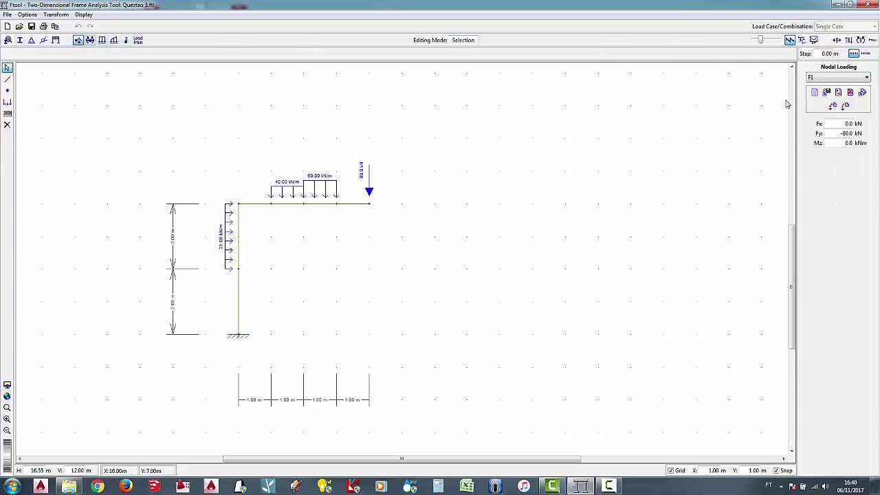
pyautogui.moveTo(841, 133); pyautogui.dragTo(843, 133)
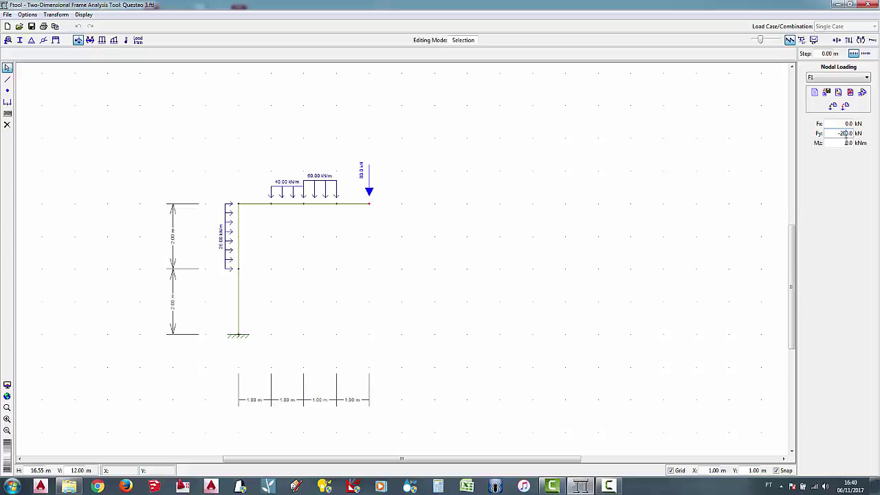
pyautogui.press('Return')
pyautogui.click(849, 40)
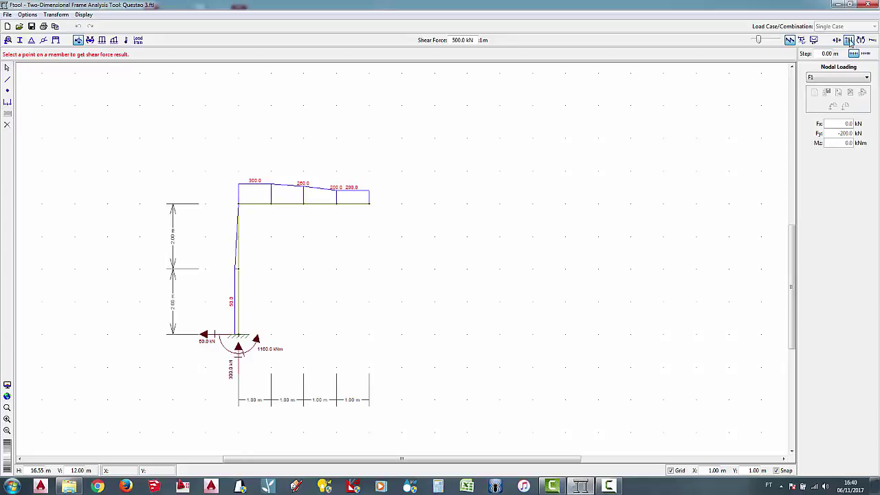
pyautogui.click(861, 40)
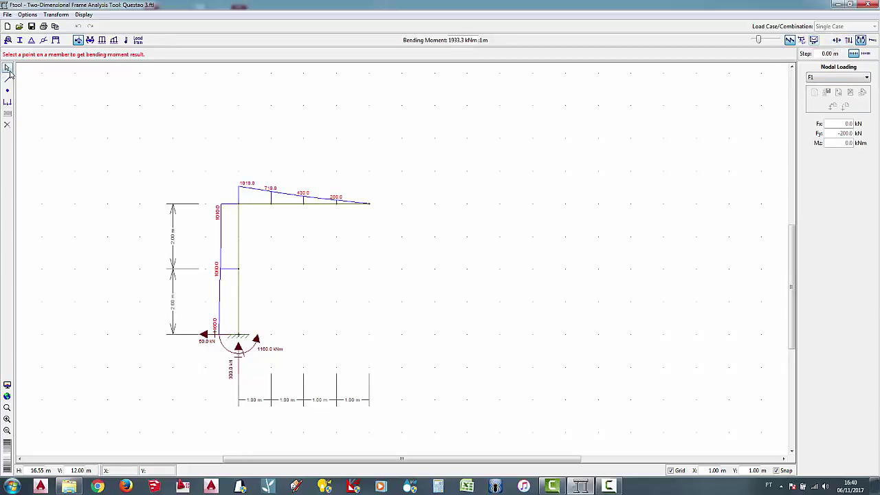
# Set nodal load F1's Fy back to -80 kN, view the bending moment diagram, and return to the loaded model
pyautogui.click(7, 67)
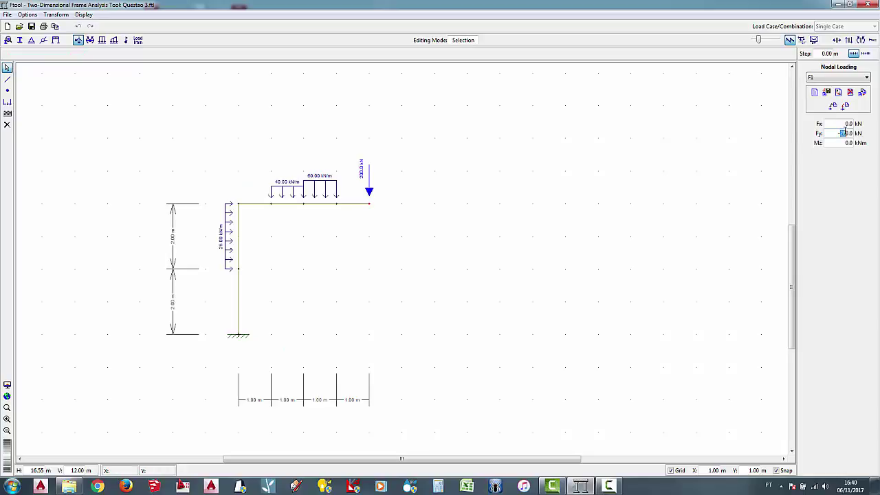
pyautogui.write('-80')
pyautogui.press('Return')
pyautogui.click(849, 40)
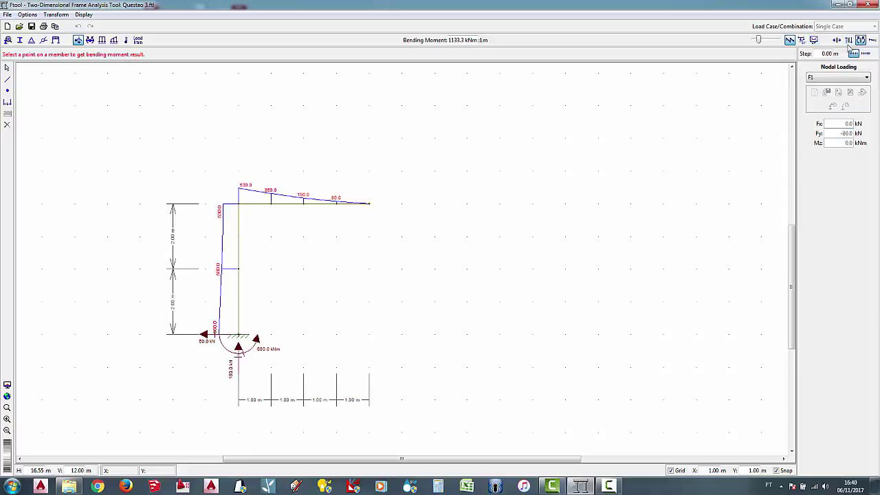
pyautogui.click(7, 67)
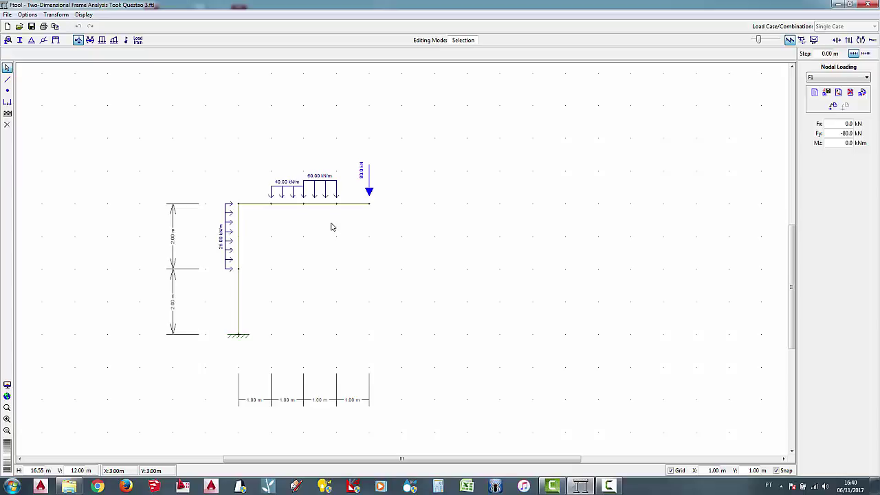
pyautogui.click(603, 485)
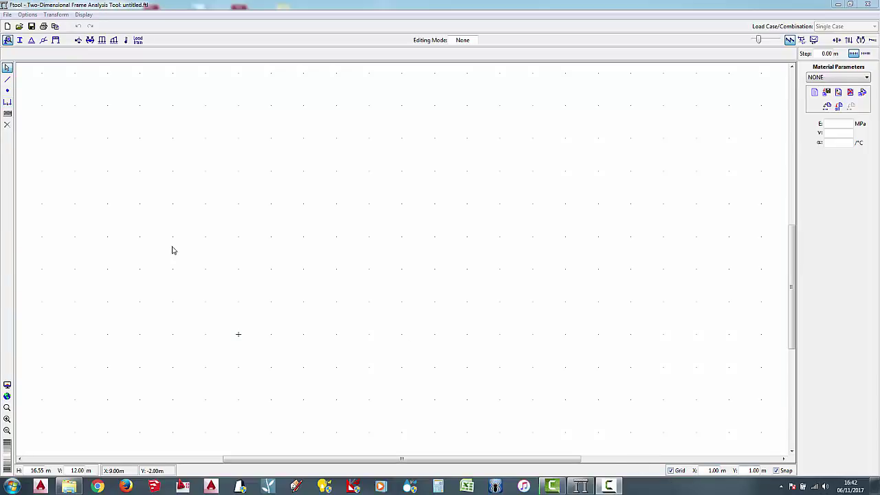
# In the empty model, draw a 2 m vertical column up from the origin and a 1 m overhang extending left from its top
pyautogui.click(7, 79)
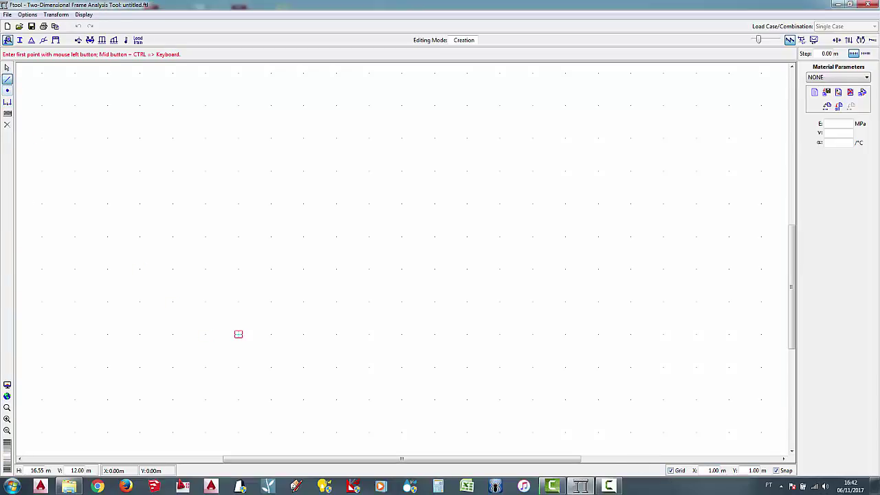
pyautogui.click(239, 334)
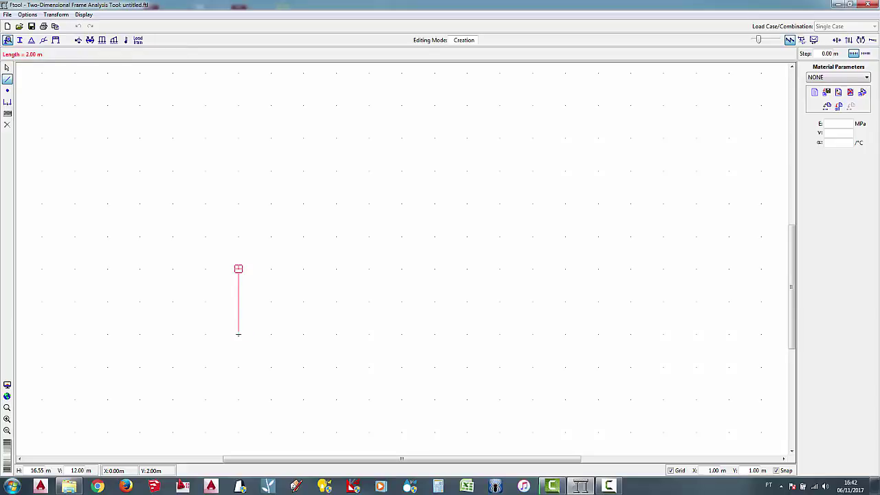
pyautogui.click(239, 268)
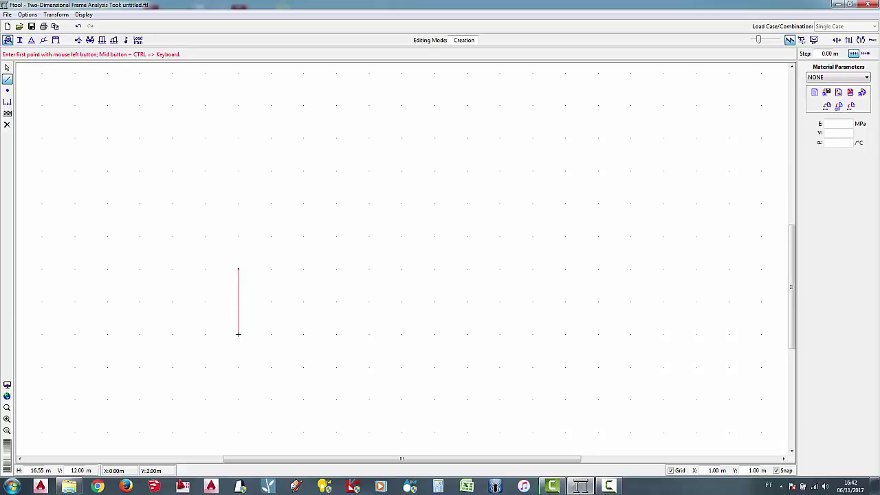
pyautogui.click(239, 268)
pyautogui.click(205, 268)
# Draw the beam rightward from the column top as consecutive members of 2 m, 1 m and 1 m
pyautogui.click(238, 268)
pyautogui.click(304, 268)
pyautogui.click(304, 268)
pyautogui.click(336, 269)
pyautogui.click(369, 269)
# Draw a 3 m column down from the beam's right end and a 1 m overhang extending right from the column's top
pyautogui.click(369, 268)
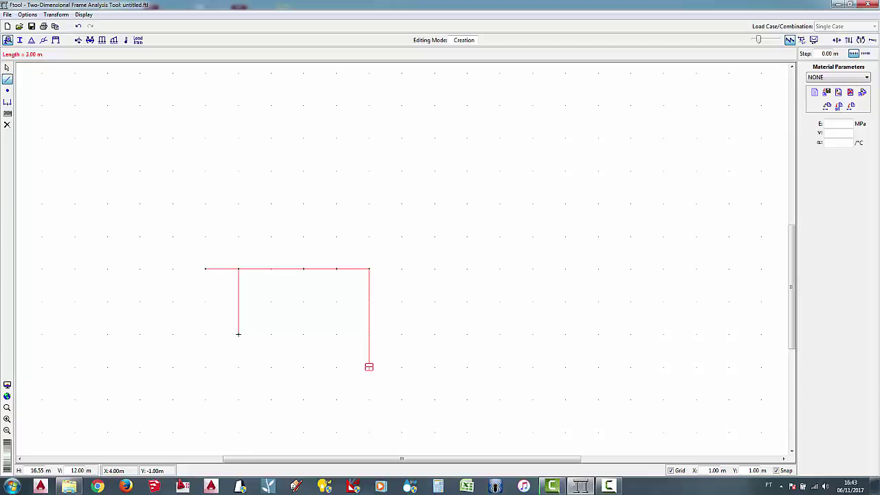
pyautogui.click(369, 367)
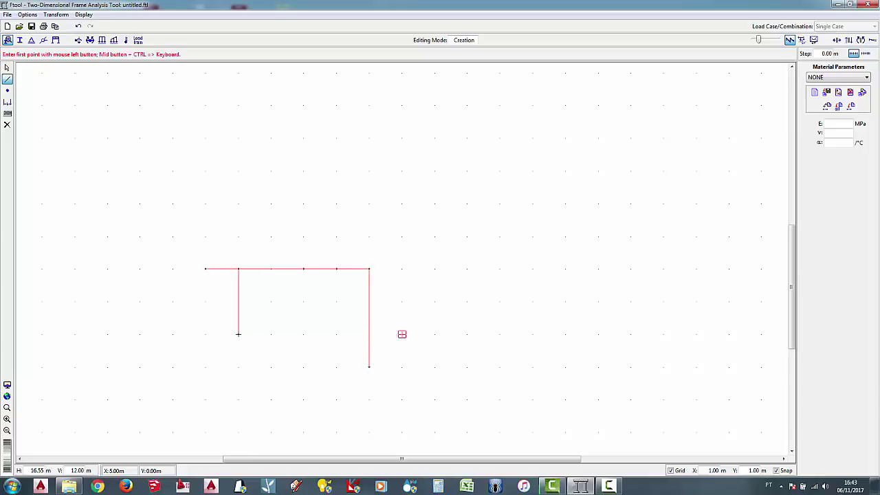
pyautogui.click(369, 269)
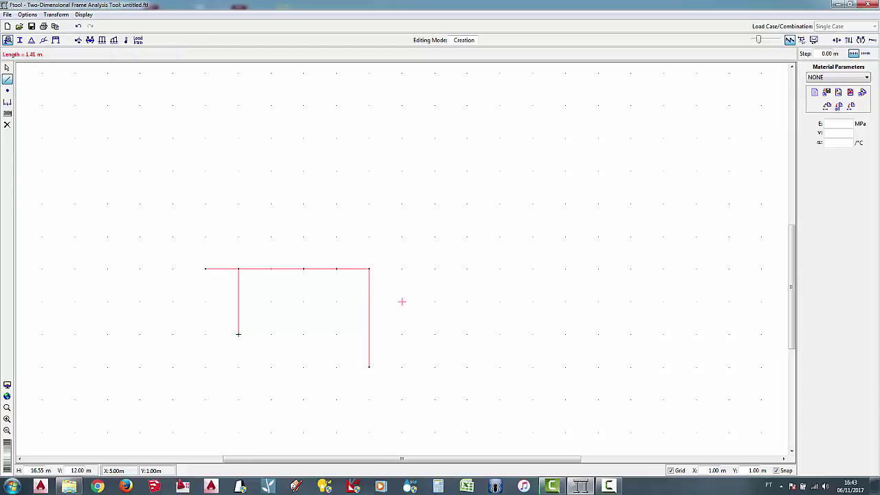
pyautogui.click(402, 268)
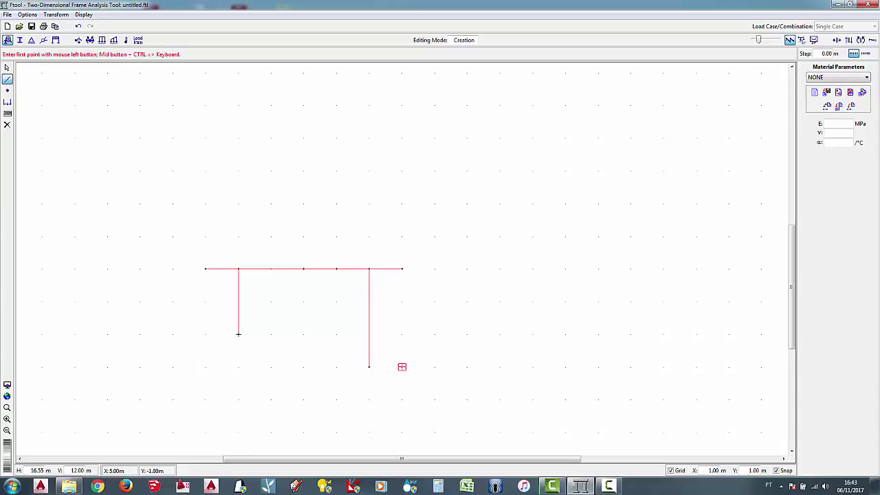
pyautogui.click(7, 66)
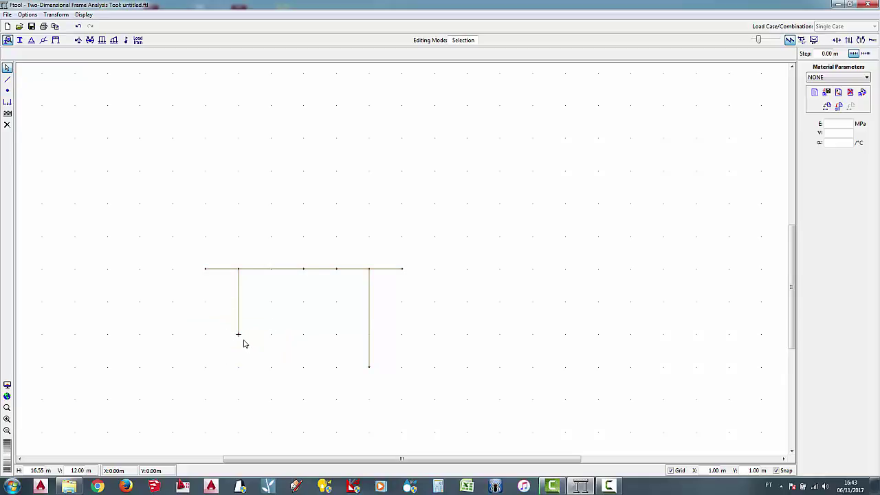
# Apply a pinned support at the left column's base and a roller with only Y displacement fixed at the right column's base
pyautogui.click(31, 41)
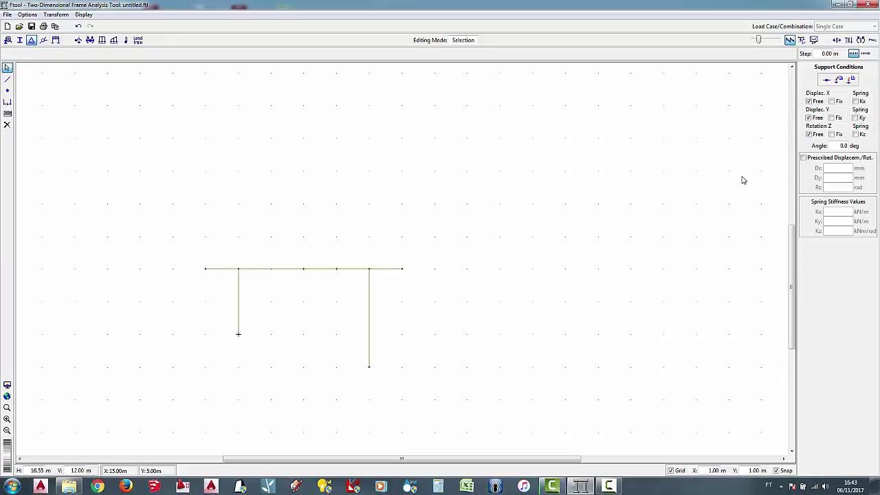
pyautogui.click(831, 117)
pyautogui.click(839, 79)
pyautogui.click(369, 366)
pyautogui.click(808, 101)
pyautogui.click(852, 81)
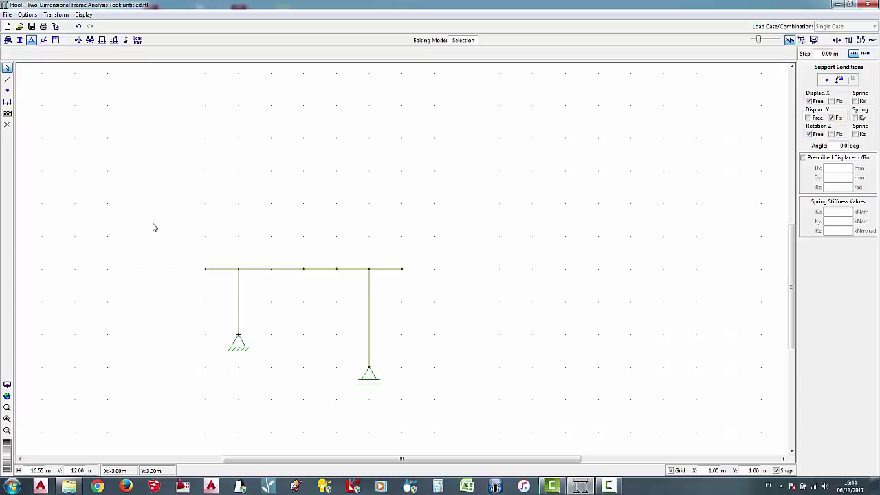
# Create uniform load q1 with Qy -30 kN/m and apply it to the left overhang
pyautogui.moveTo(157, 227); pyautogui.dragTo(267, 284)
pyautogui.click(102, 39)
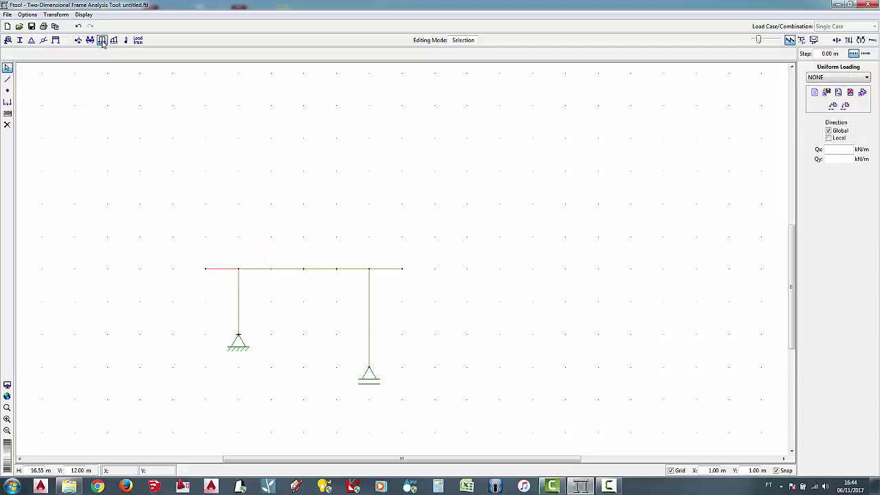
pyautogui.click(814, 93)
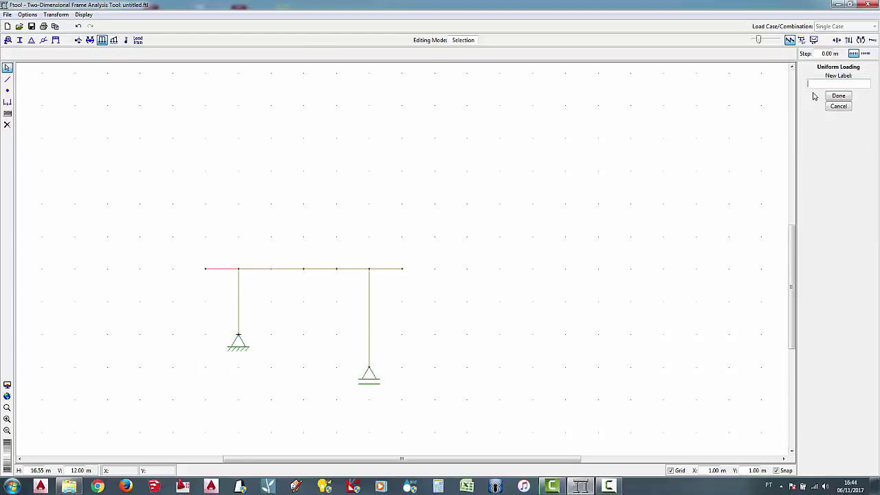
pyautogui.write('q1')
pyautogui.click(838, 95)
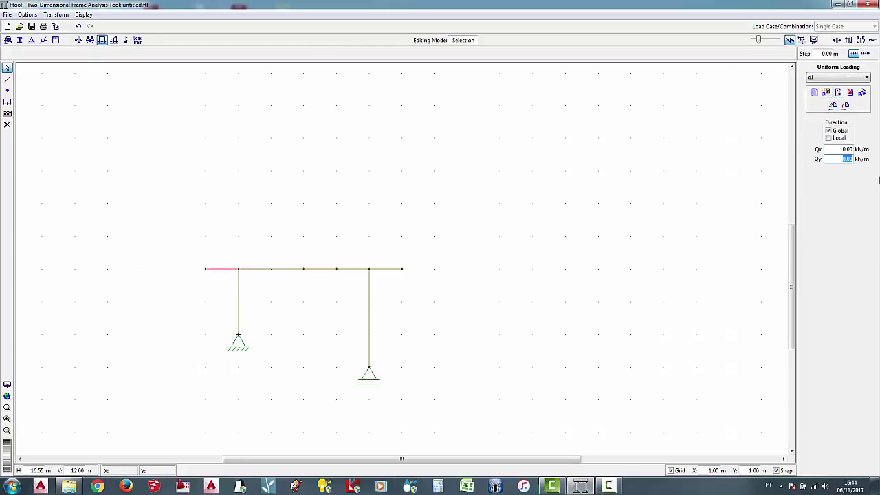
pyautogui.write('-30')
pyautogui.click(832, 105)
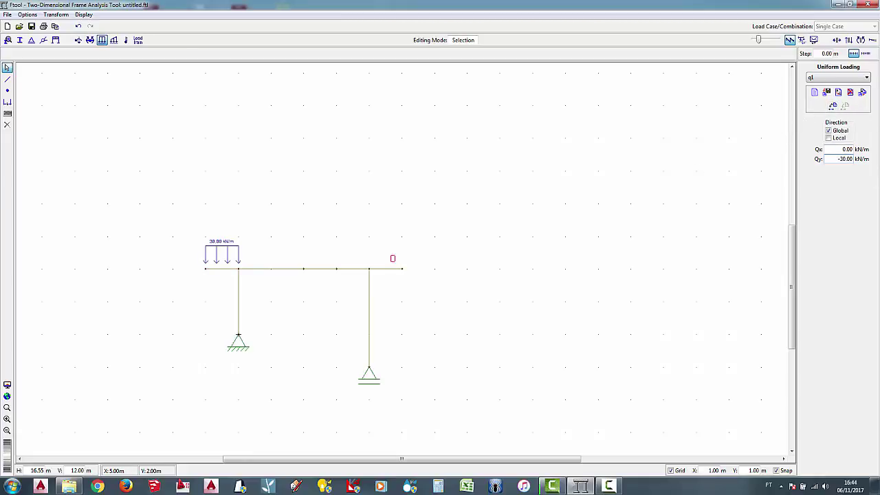
# Create nodal load f1 with Fy -60 kN and apply it to the free end of the right overhang
pyautogui.click(77, 39)
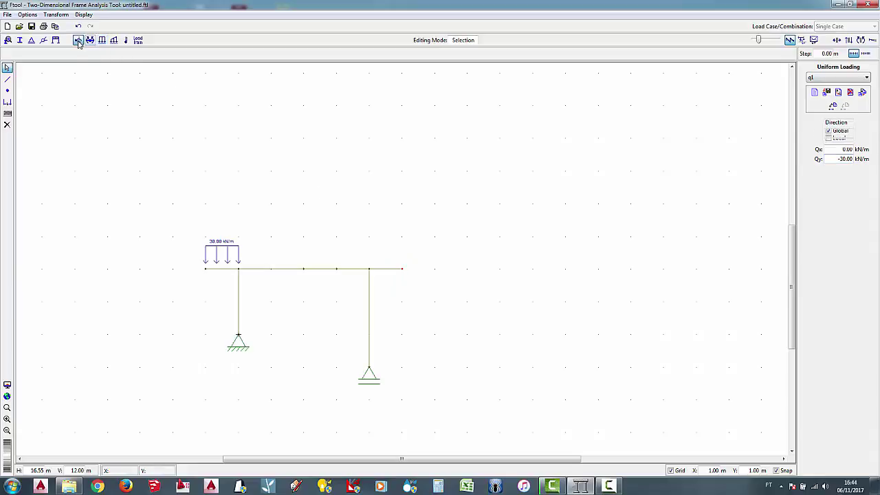
pyautogui.click(814, 92)
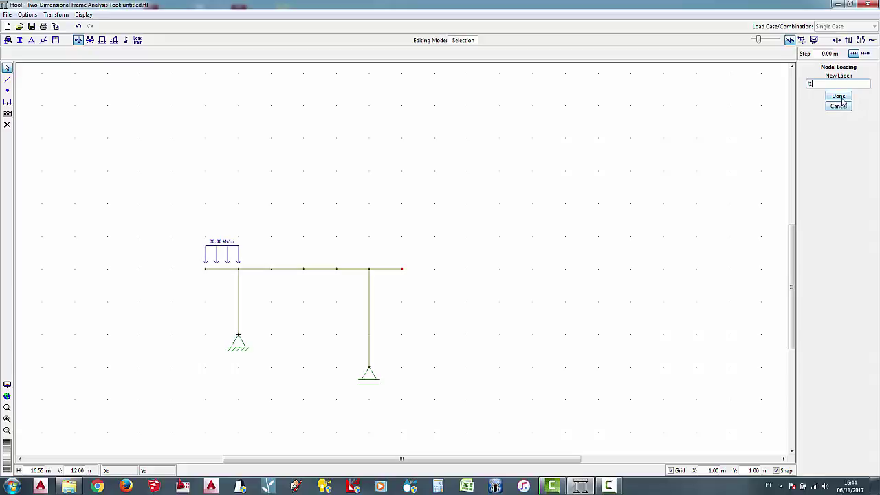
pyautogui.click(838, 97)
pyautogui.click(831, 132)
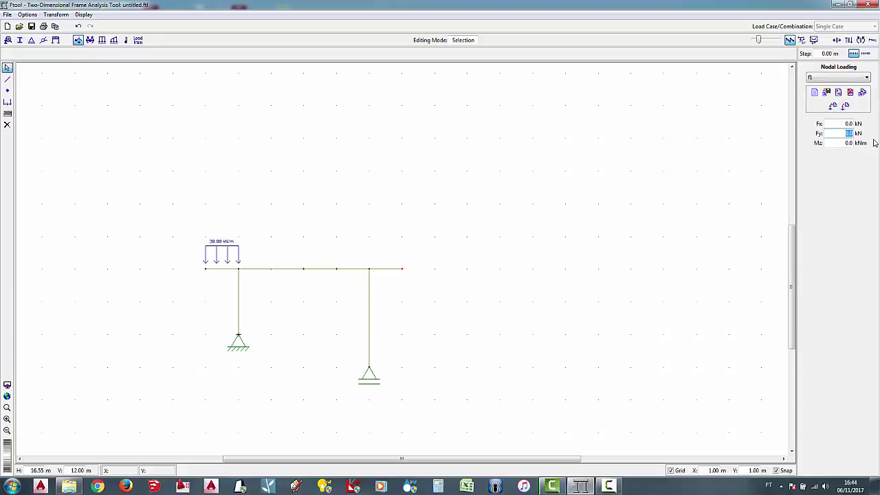
pyautogui.write('-60')
pyautogui.click(845, 105)
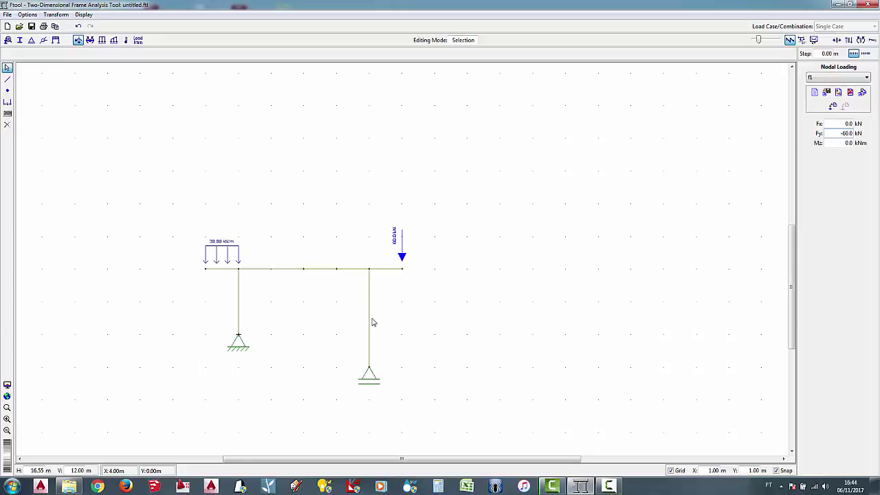
# Set the grid's Y spacing to 0.5 m
pyautogui.click(756, 470)
pyautogui.write('0.5')
pyautogui.press('Return')
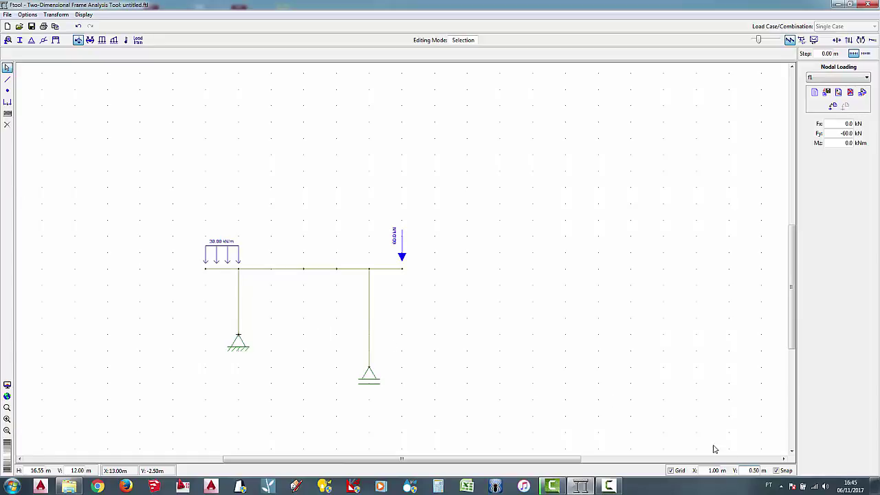
# Insert a node on the right column at X 4 m, Y 0.5 m by coordinate entry
pyautogui.click(8, 91)
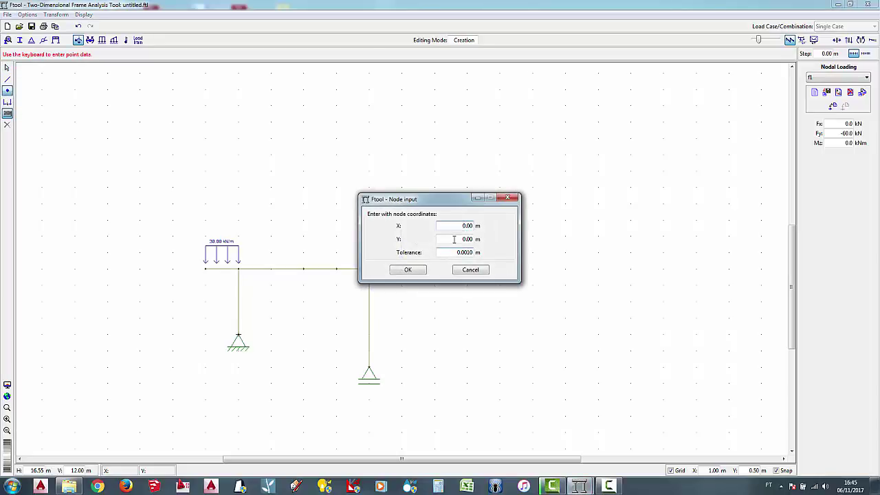
pyautogui.moveTo(435, 204); pyautogui.dragTo(534, 213)
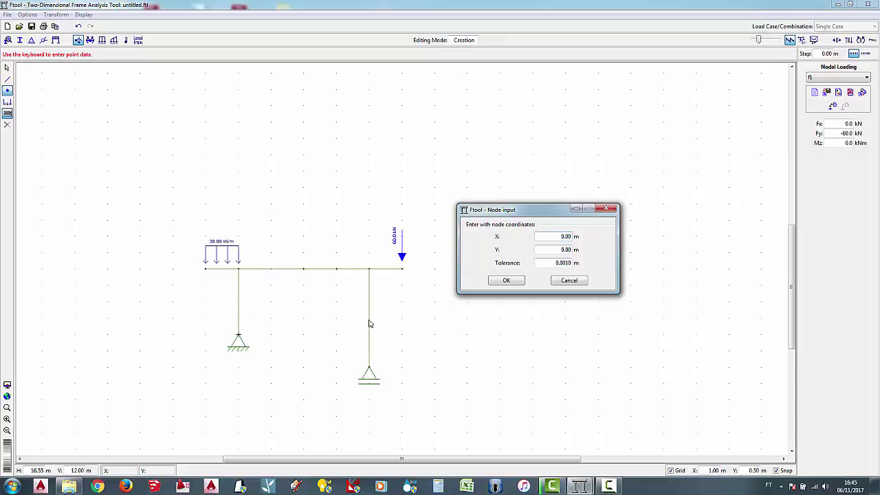
pyautogui.write('4')
pyautogui.click(547, 249)
pyautogui.write('0.5')
pyautogui.click(507, 281)
pyautogui.click(506, 280)
pyautogui.press('Escape')
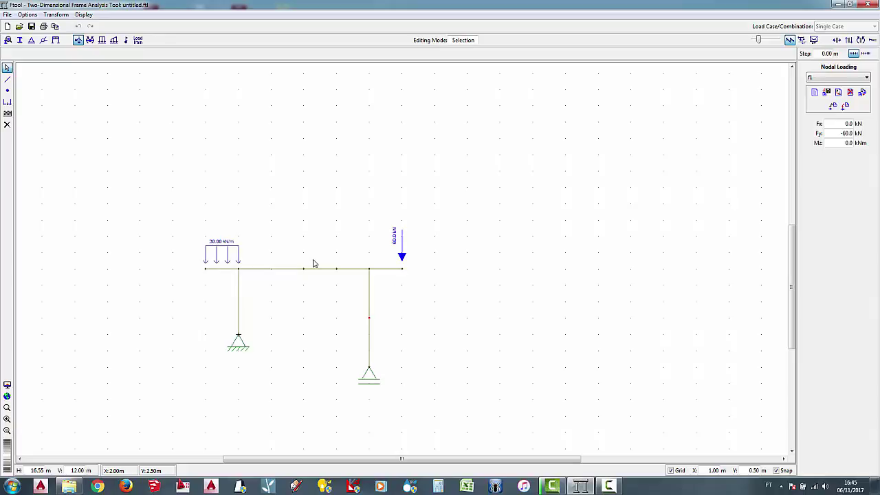
pyautogui.click(670, 470)
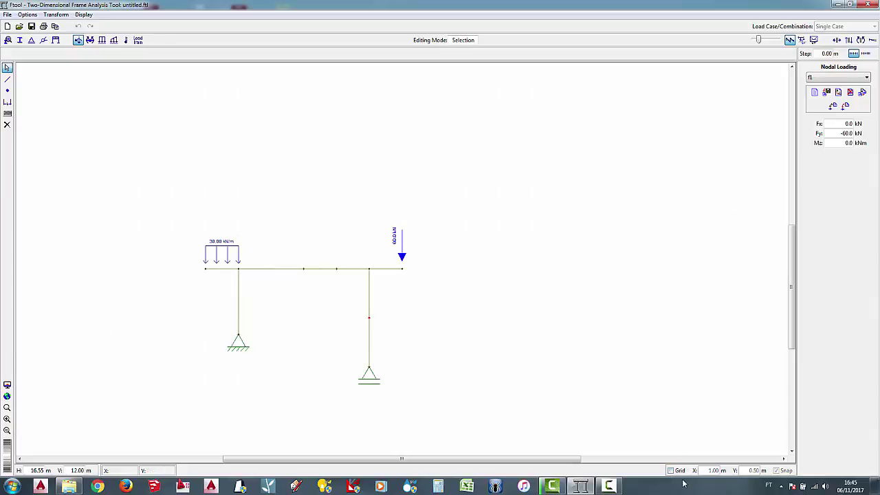
pyautogui.click(670, 471)
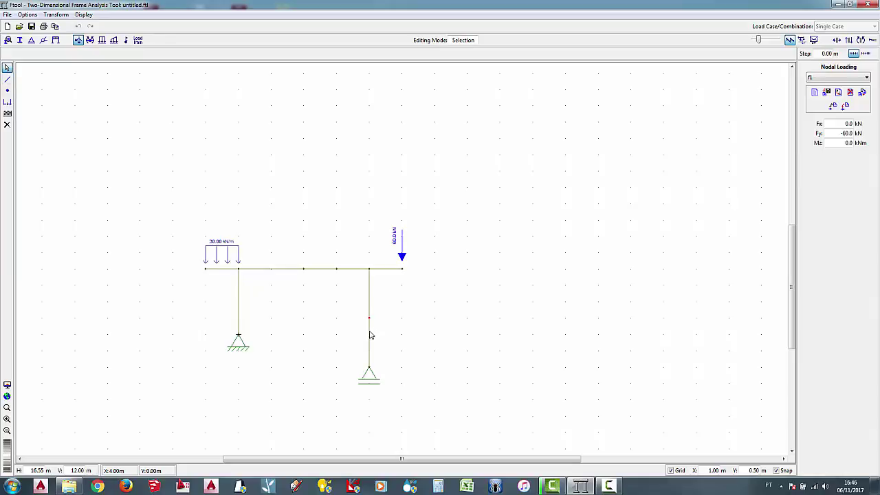
# Create uniform load q2 with Qx -30 kN/m and apply it to the lower segment of the right column
pyautogui.click(370, 335)
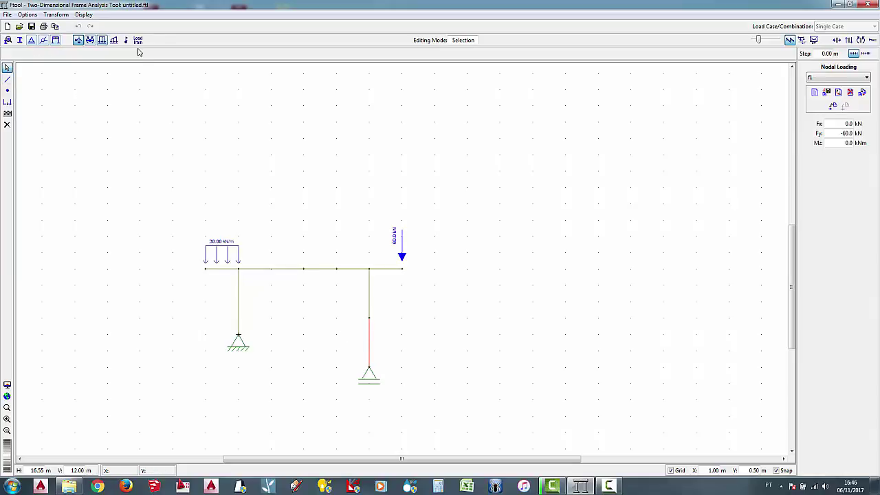
pyautogui.click(102, 40)
pyautogui.click(814, 92)
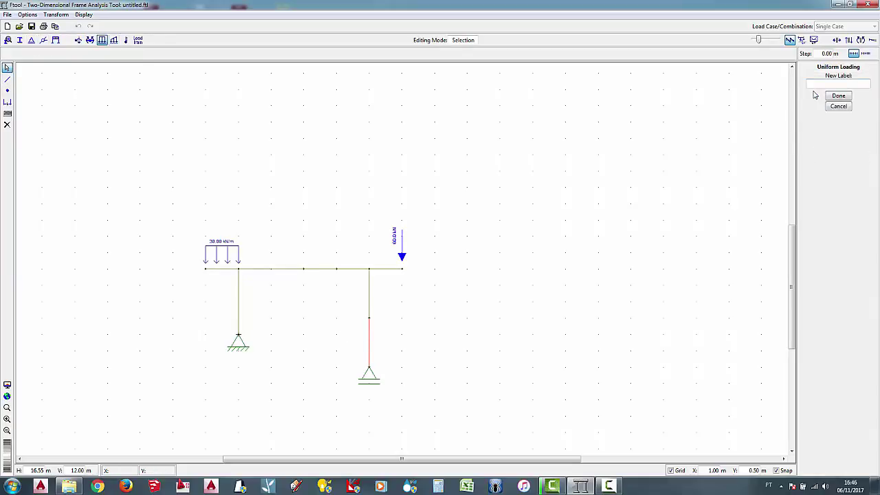
pyautogui.write('q2')
pyautogui.click(837, 96)
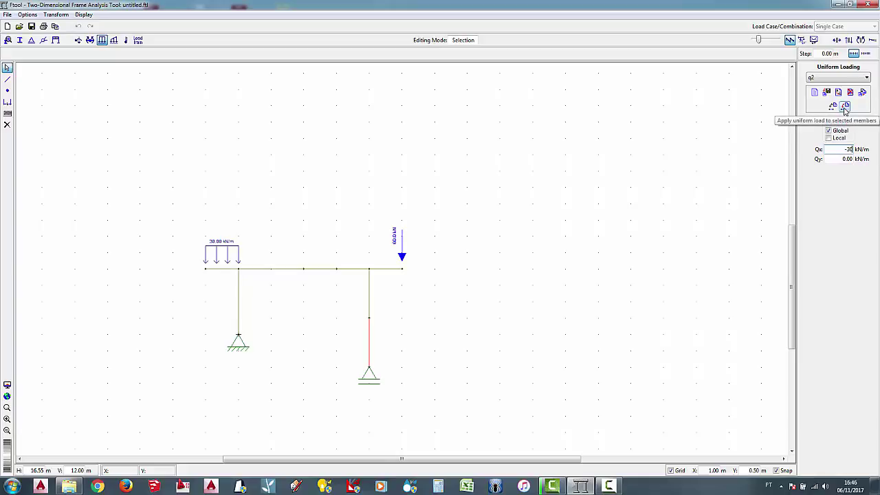
pyautogui.click(844, 106)
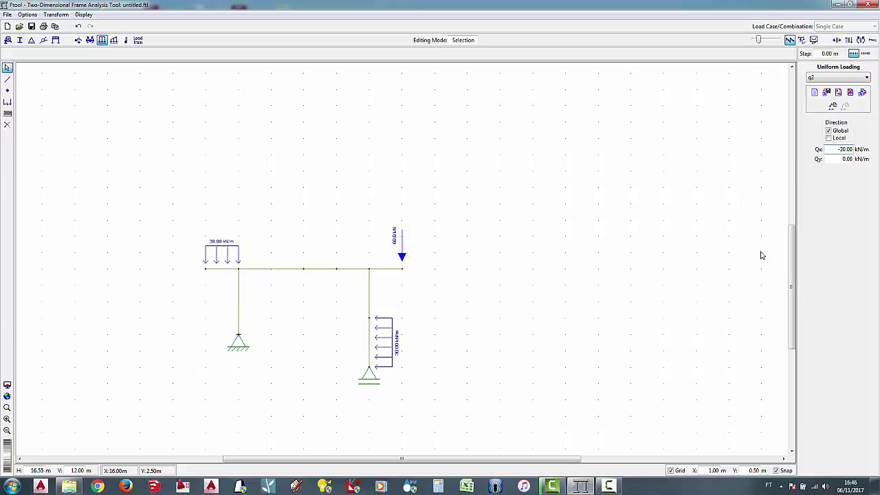
# Create nodal load m1 with Mz -5 kNm and apply it to the beam node nearest the right column within the span
pyautogui.click(335, 275)
pyautogui.click(78, 41)
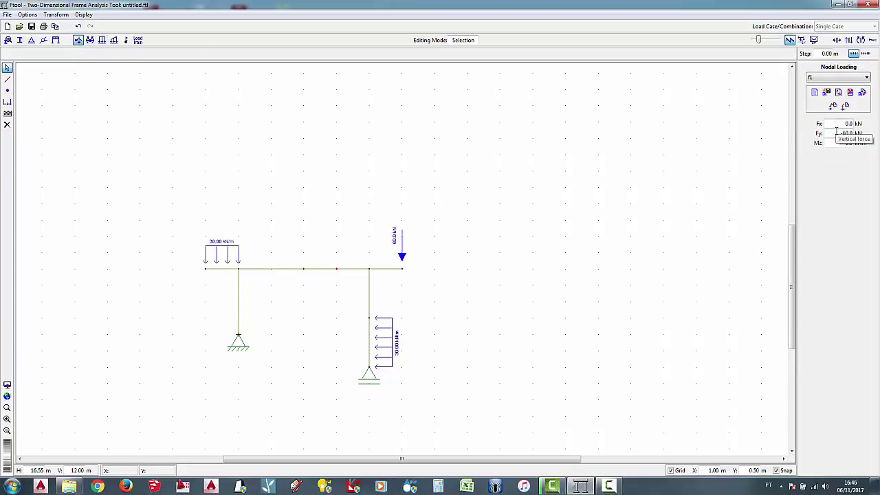
pyautogui.click(814, 94)
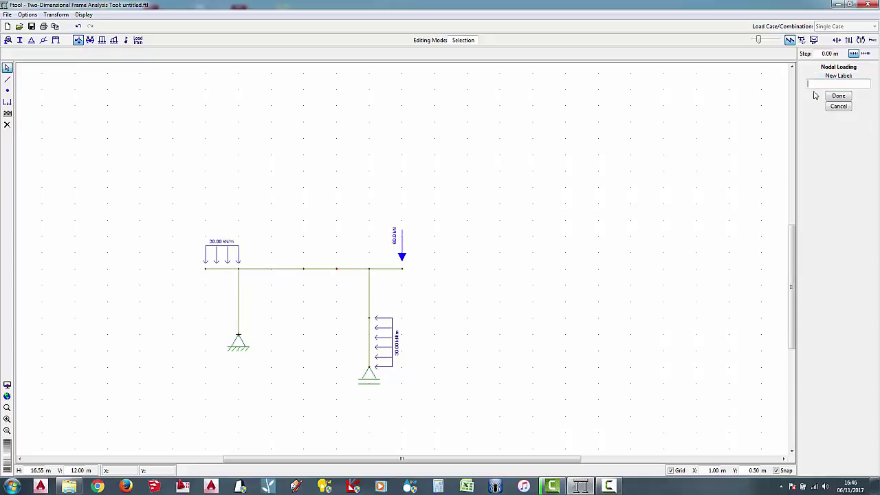
pyautogui.write('m1')
pyautogui.click(837, 96)
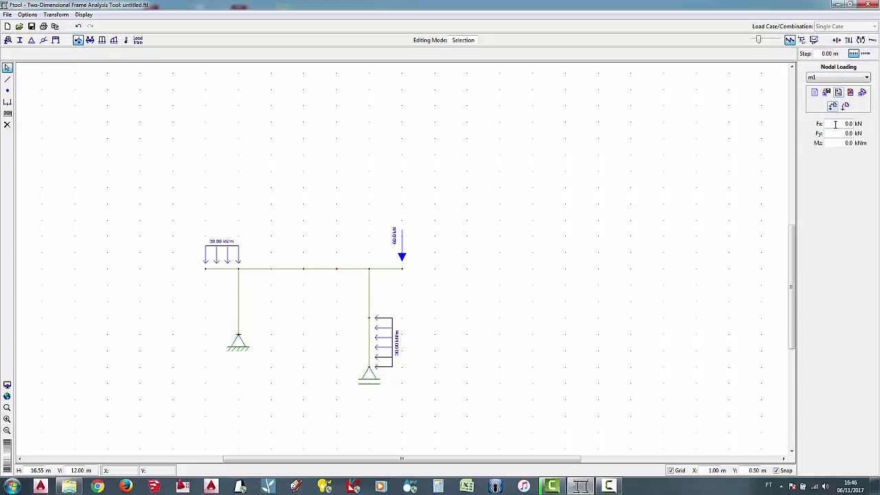
pyautogui.click(839, 131)
pyautogui.click(834, 143)
pyautogui.click(844, 105)
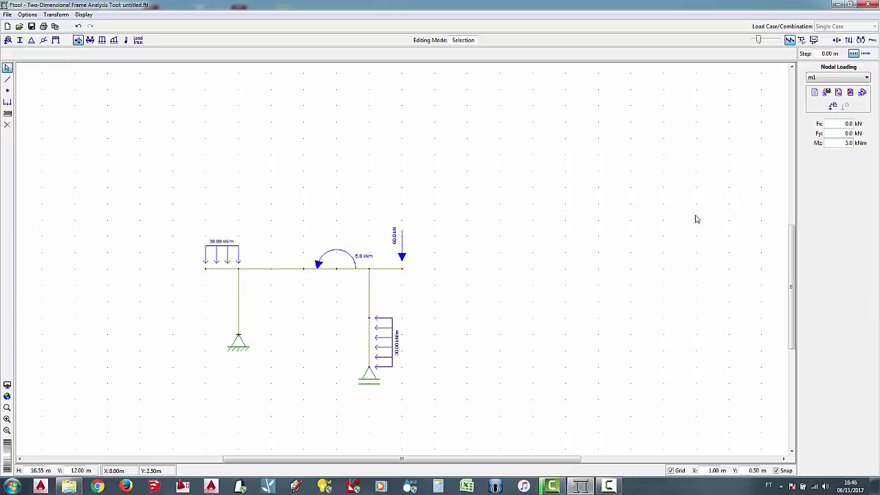
pyautogui.press('Return')
# Create linear load q3 with Pyi 0 and Pyj -50 kN/m and apply it to the beam segment adjoining the left column inside the span
pyautogui.click(307, 272)
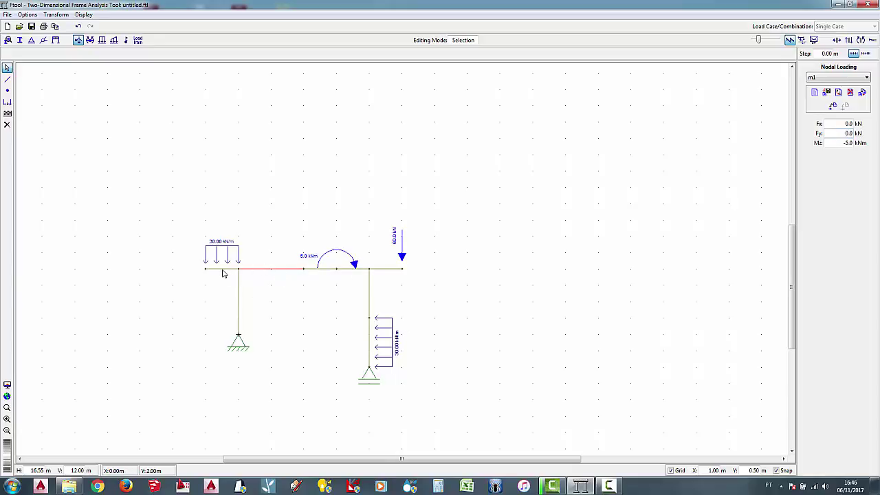
pyautogui.click(115, 40)
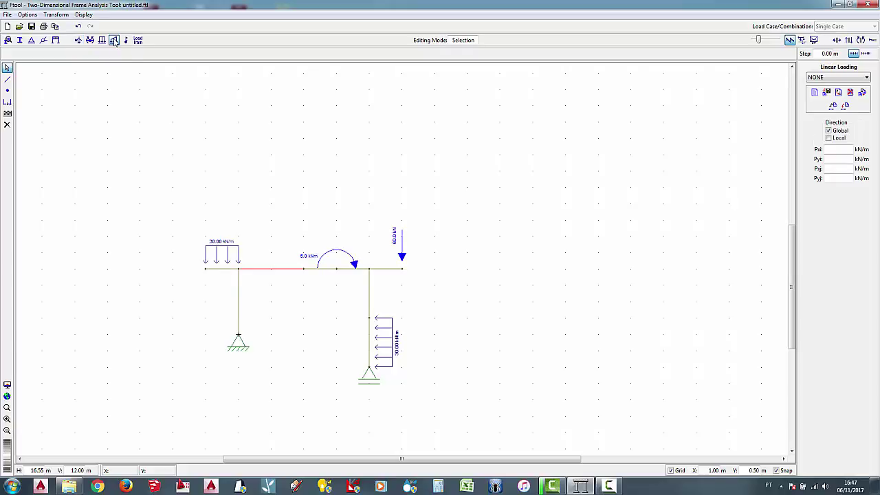
pyautogui.click(813, 93)
pyautogui.write('q')
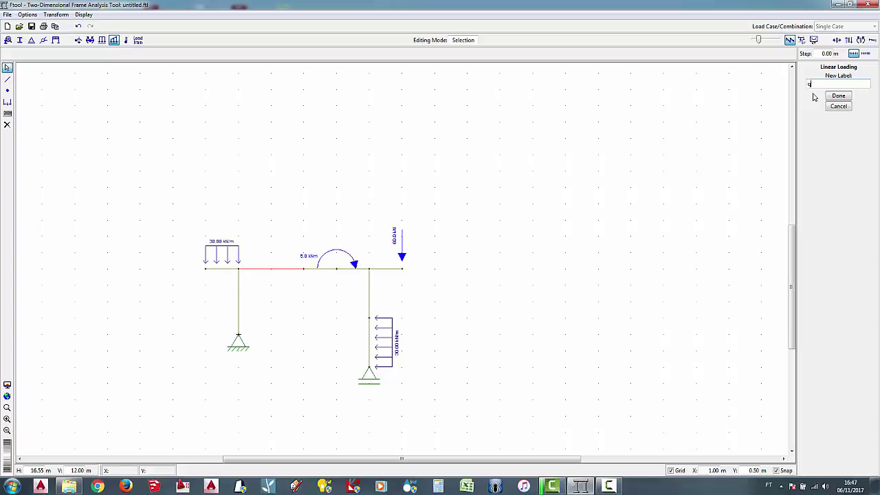
pyautogui.write('3')
pyautogui.click(839, 95)
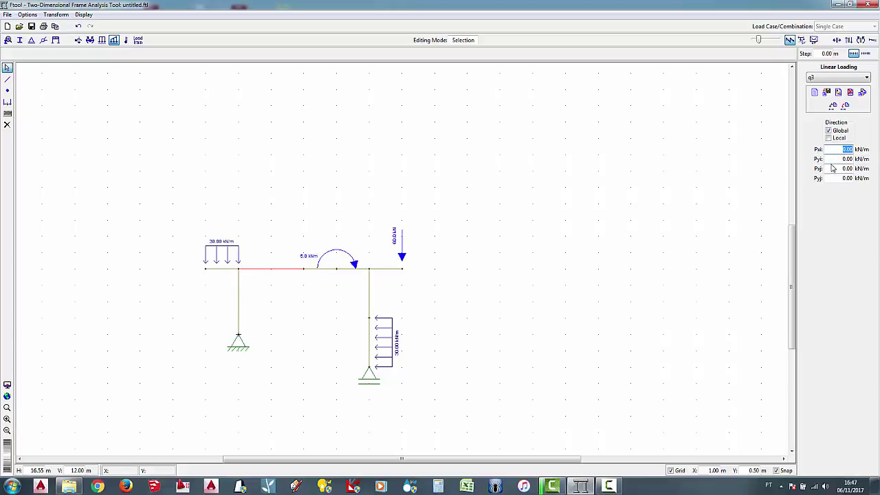
pyautogui.doubleClick(843, 169)
pyautogui.press('Tab')
pyautogui.press('Tab')
pyautogui.click(833, 178)
pyautogui.press('Return')
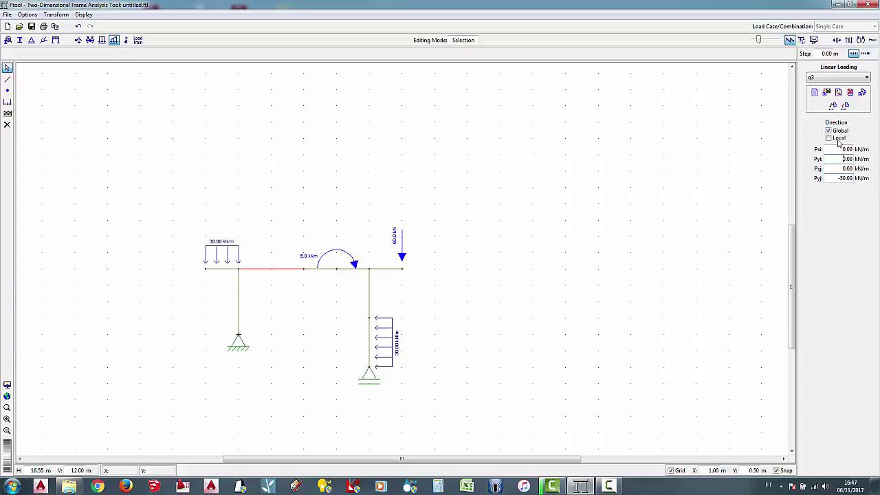
pyautogui.click(845, 105)
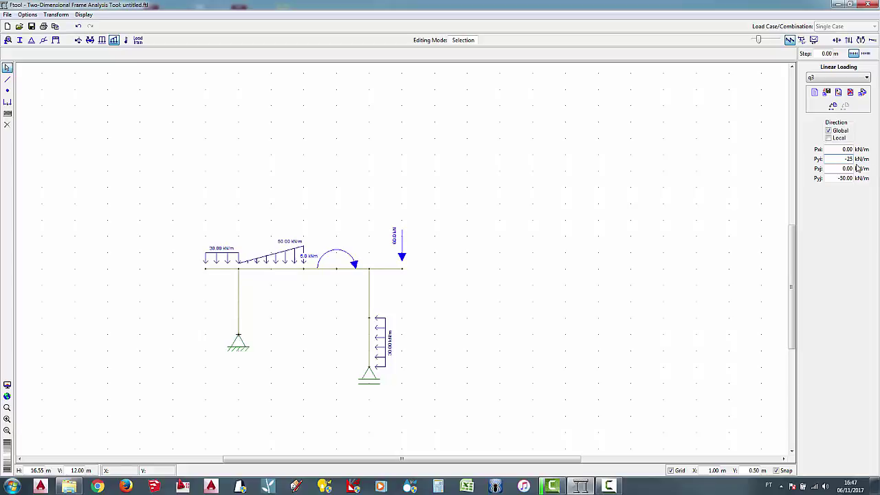
# Try Pyi values of -25 and -100 kN/m on linear load q3 and reset Pyi to 0
pyautogui.press('Return')
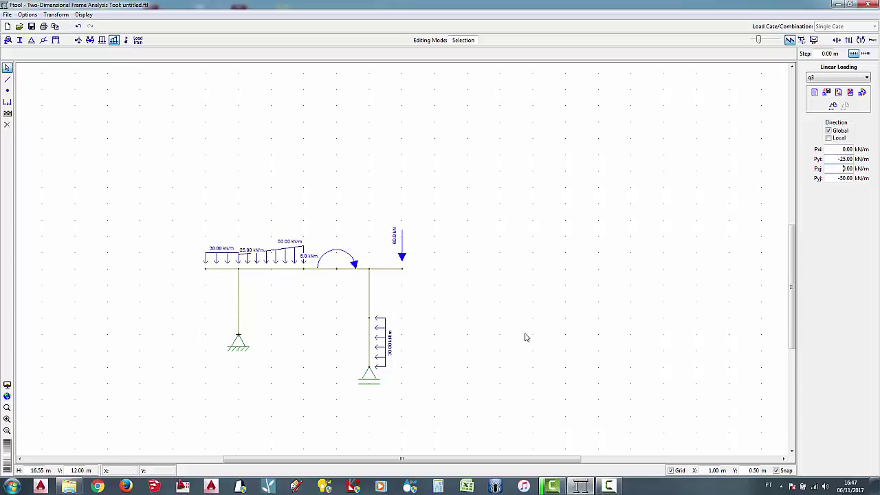
pyautogui.click(831, 158)
pyautogui.press('BackSpace')
pyautogui.write('-100')
pyautogui.click(832, 178)
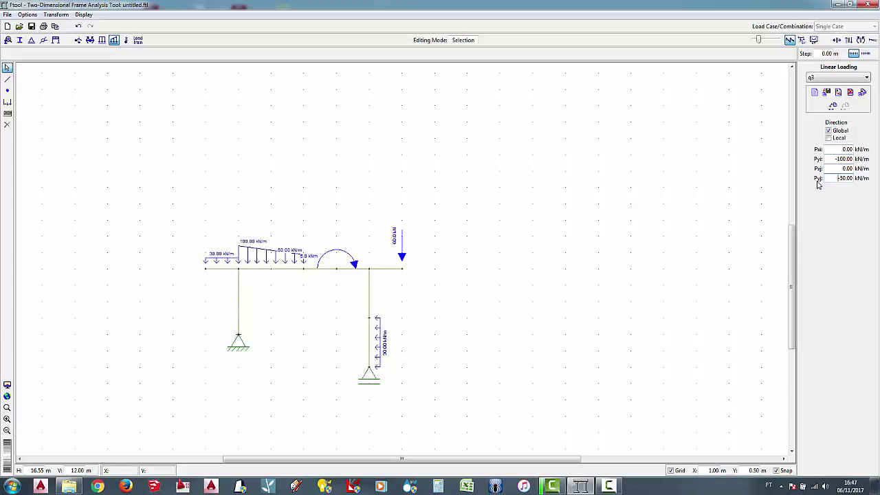
pyautogui.click(830, 159)
pyautogui.write('0')
pyautogui.press('Return')
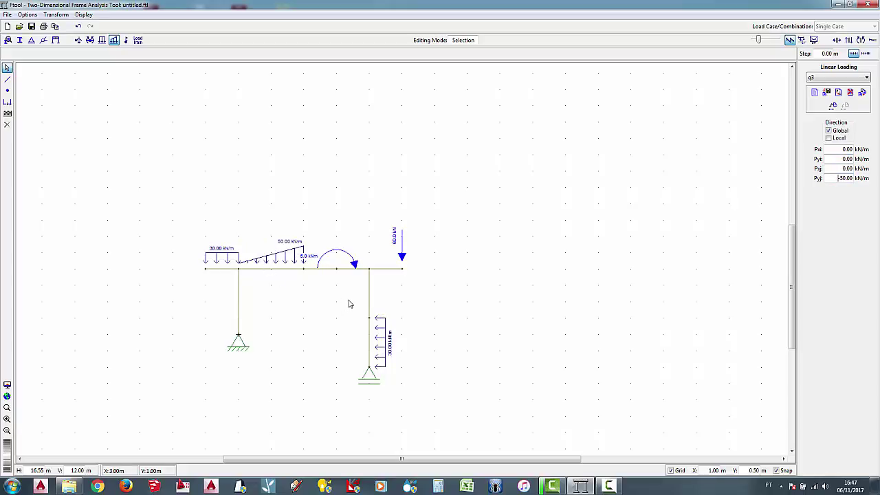
# Create material mat using the type with E 205000 MPa and Poisson's ratio 0.30, and apply it to all members
pyautogui.click(8, 41)
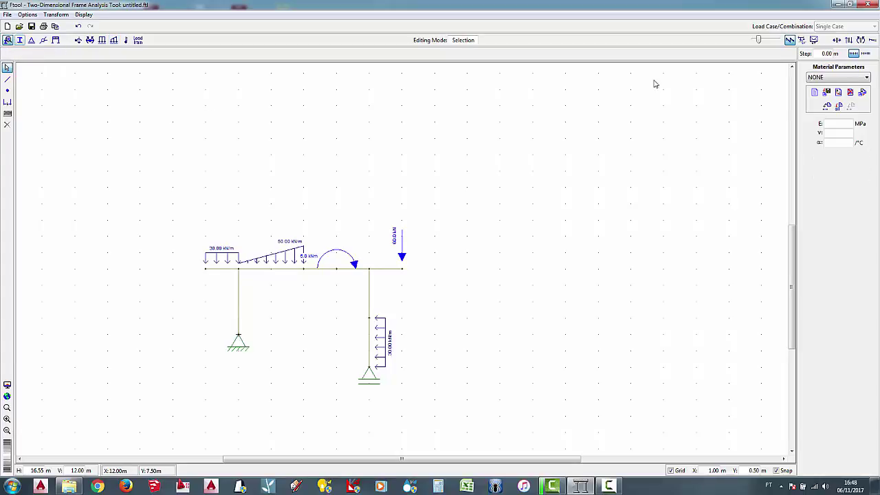
pyautogui.click(814, 94)
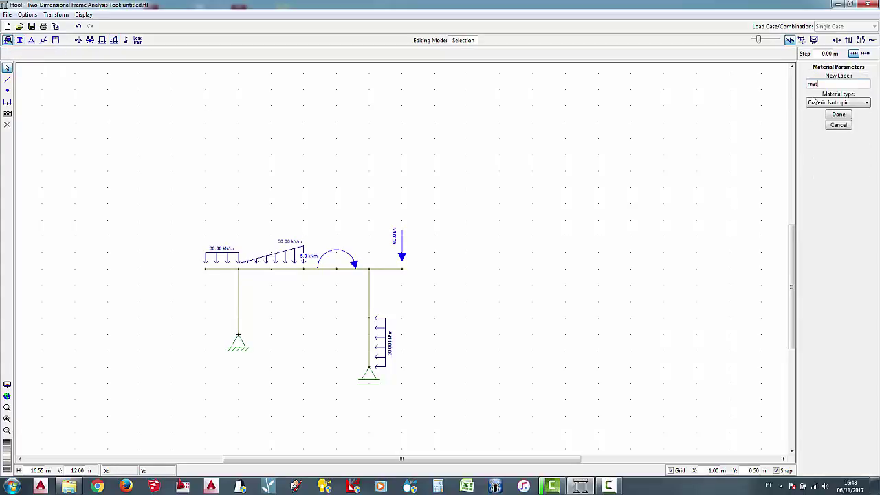
pyautogui.click(814, 104)
pyautogui.click(825, 117)
pyautogui.click(832, 115)
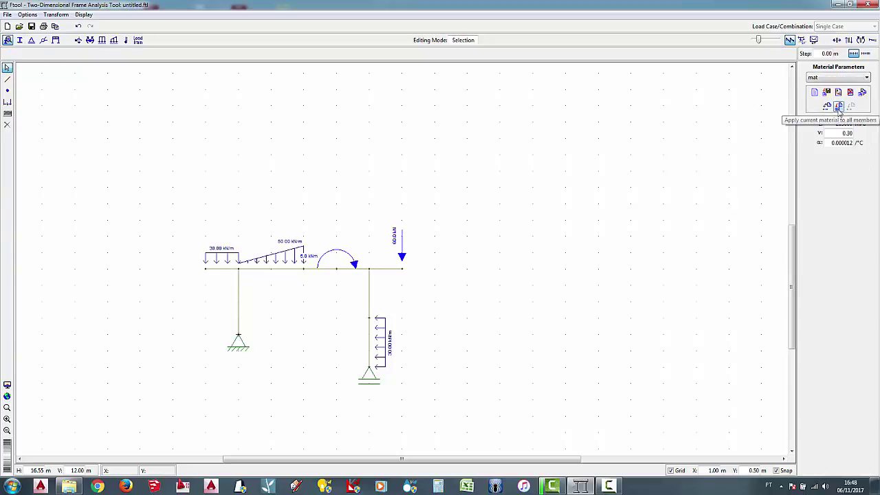
pyautogui.click(839, 107)
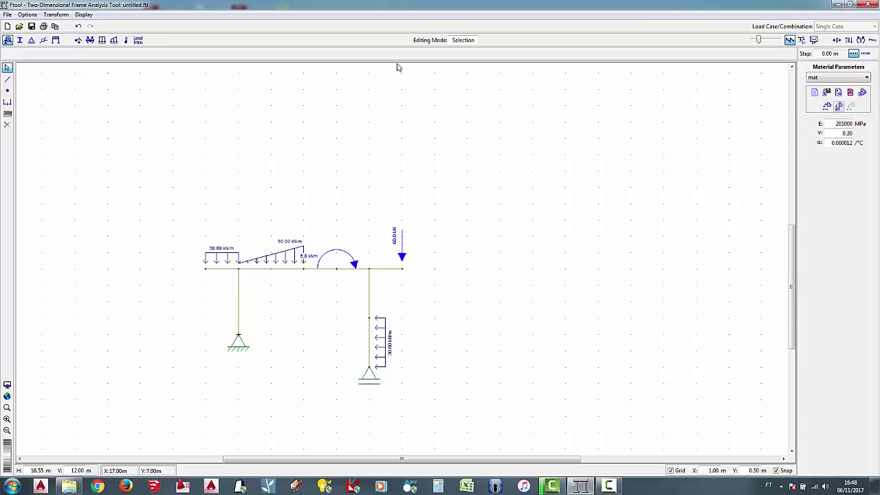
# Create rectangular section sec with d 100 mm and b 100 mm, and apply it to all members
pyautogui.click(20, 41)
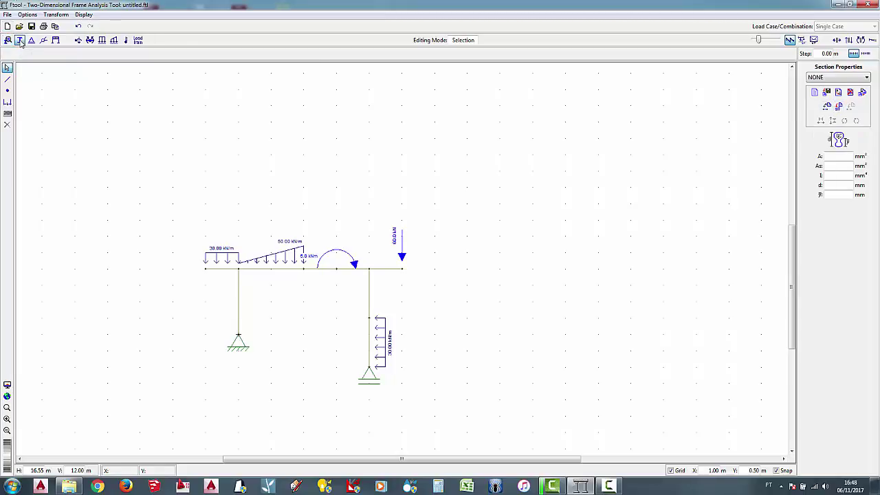
pyautogui.click(814, 92)
pyautogui.write('sec')
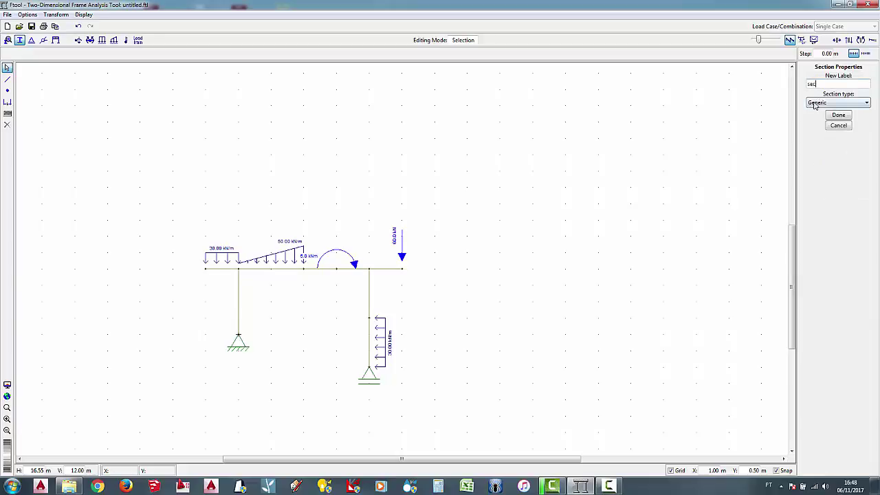
pyautogui.click(822, 103)
pyautogui.click(825, 111)
pyautogui.click(835, 115)
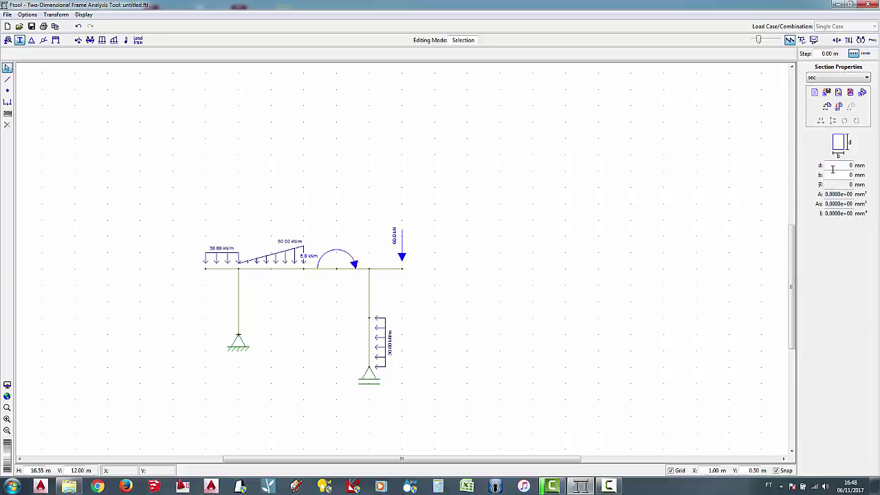
pyautogui.click(846, 166)
pyautogui.write('100')
pyautogui.click(835, 173)
pyautogui.write('100')
pyautogui.press('Return')
pyautogui.click(839, 165)
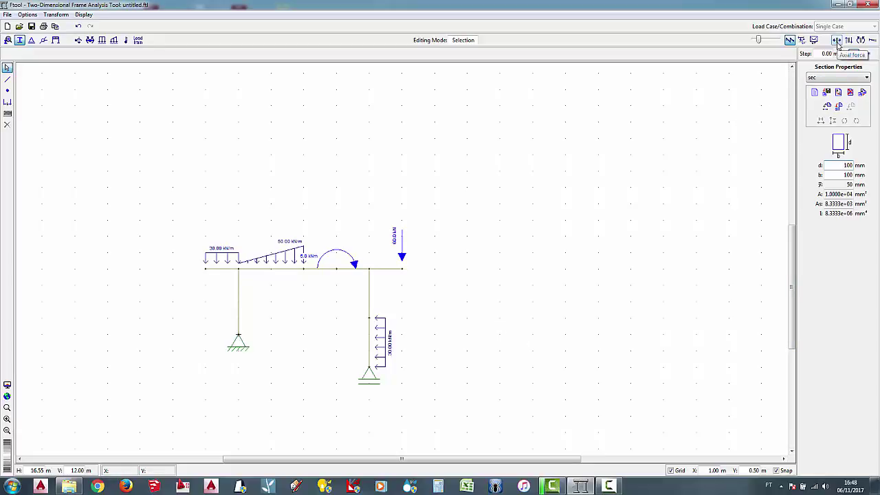
# Save the model as exercicio 4 and display its axial force diagram at a slightly larger scale
pyautogui.hotkey('ctrl', 's')
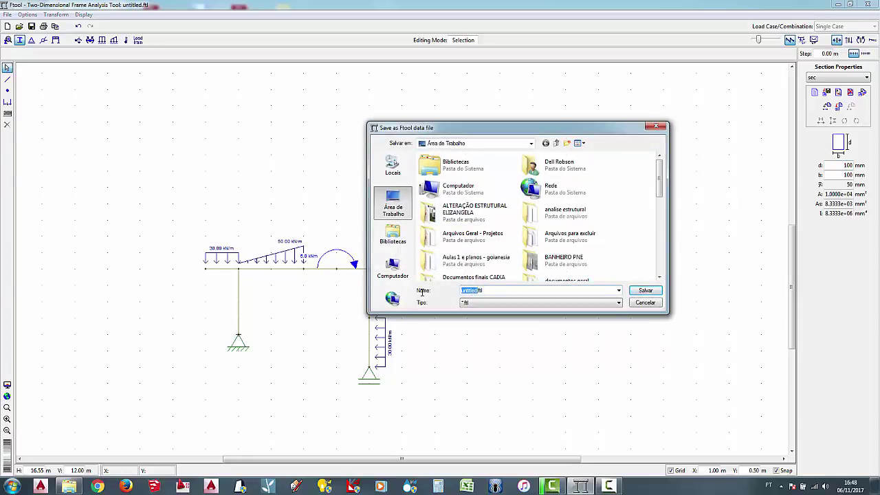
pyautogui.write('exercicio 4')
pyautogui.click(643, 291)
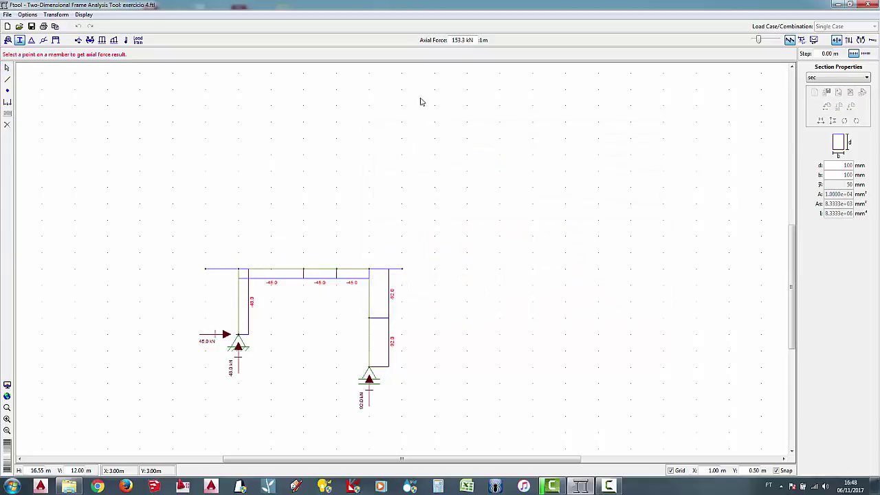
pyautogui.moveTo(758, 42); pyautogui.dragTo(760, 40)
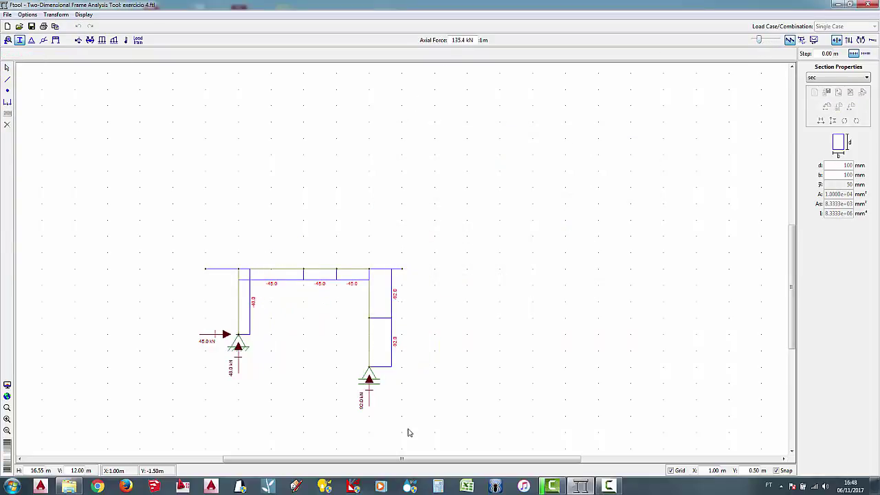
# Turn the display of the support reaction values off and back on
pyautogui.click(81, 18)
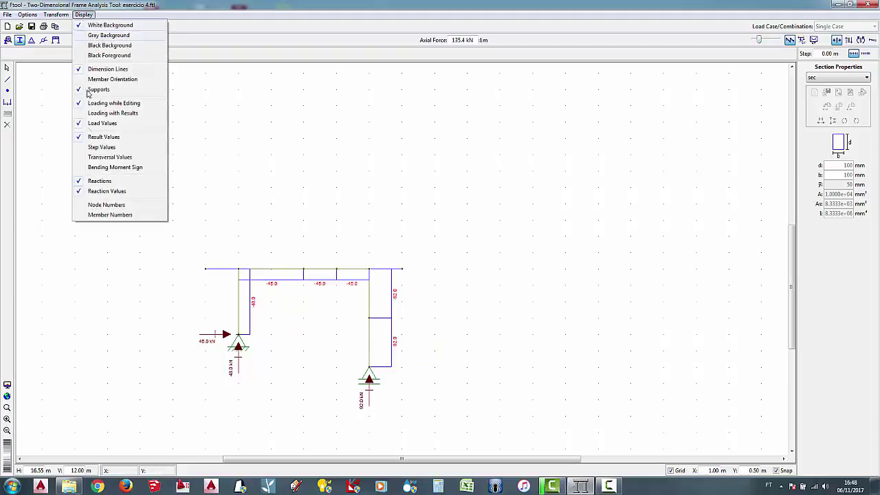
pyautogui.click(90, 190)
pyautogui.click(83, 14)
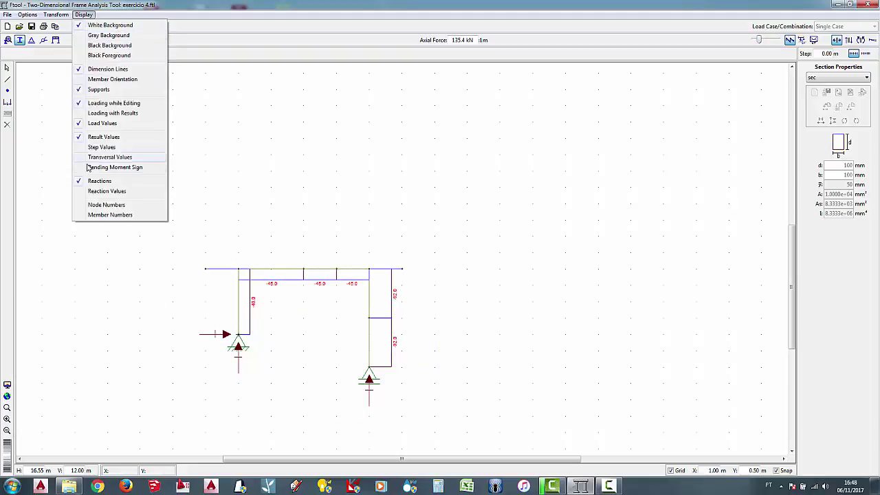
pyautogui.click(96, 191)
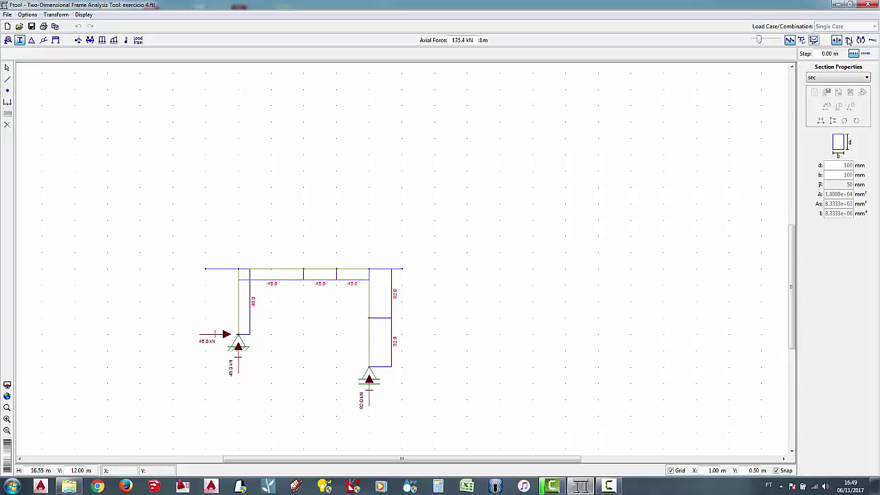
# Display the frame's shear force diagram slightly enlarged, and its bending moment diagram at a clearly larger scale
pyautogui.click(847, 40)
pyautogui.moveTo(758, 42); pyautogui.dragTo(761, 42)
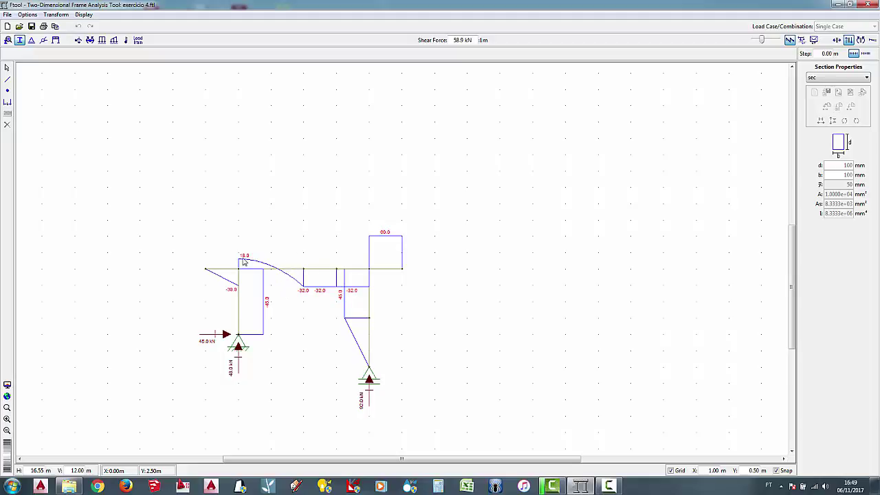
pyautogui.click(861, 40)
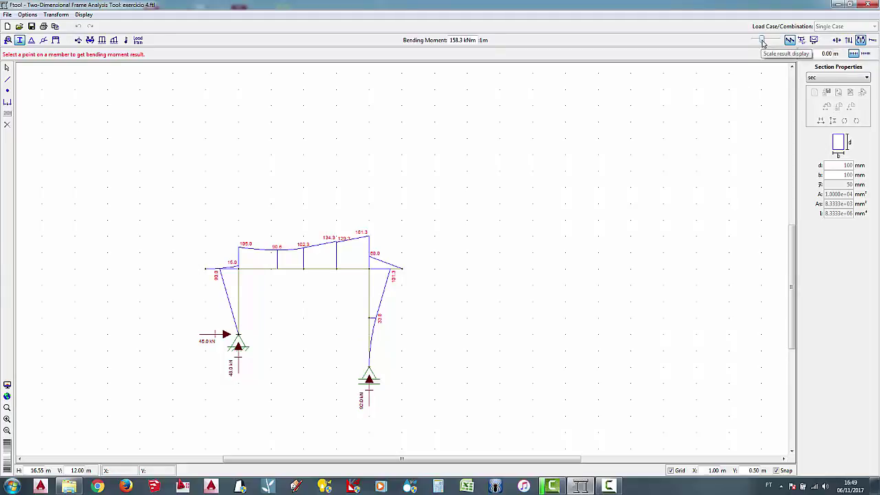
pyautogui.moveTo(762, 43); pyautogui.dragTo(771, 42)
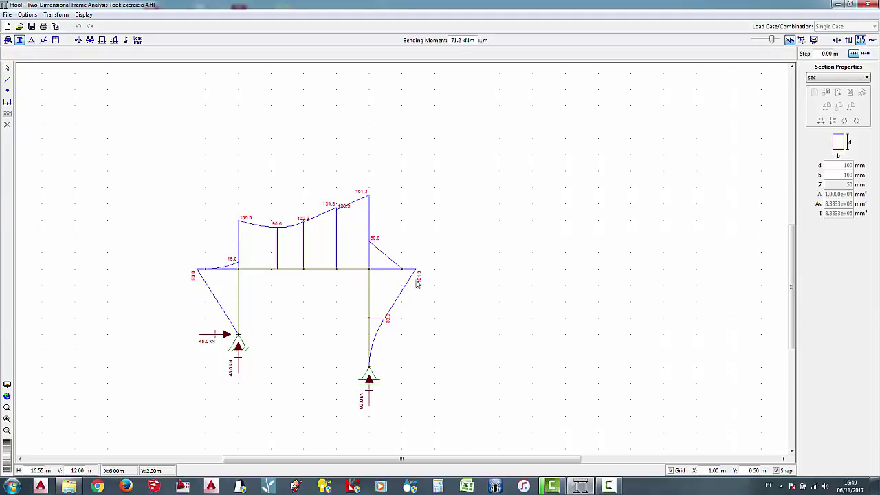
pyautogui.moveTo(770, 43)
pyautogui.mouseDown()
pyautogui.moveTo(761, 46)
pyautogui.moveTo(775, 50)
pyautogui.mouseUp()
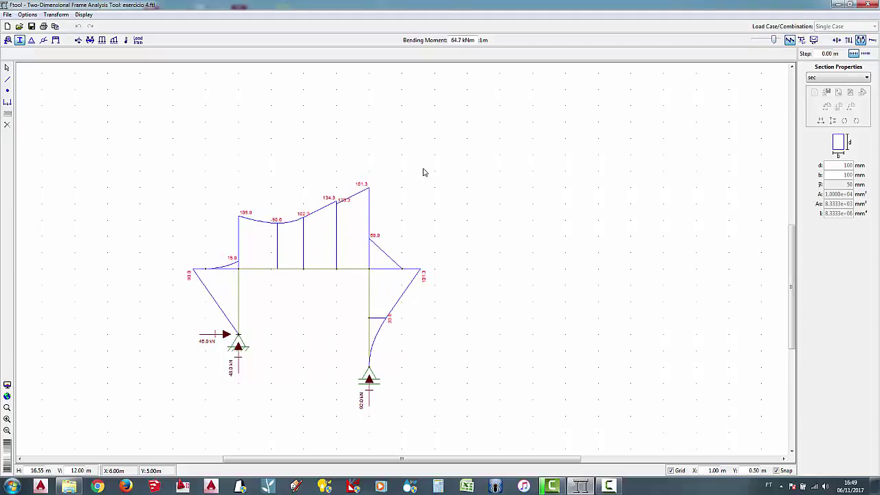
# Set the text display size to Large
pyautogui.click(28, 14)
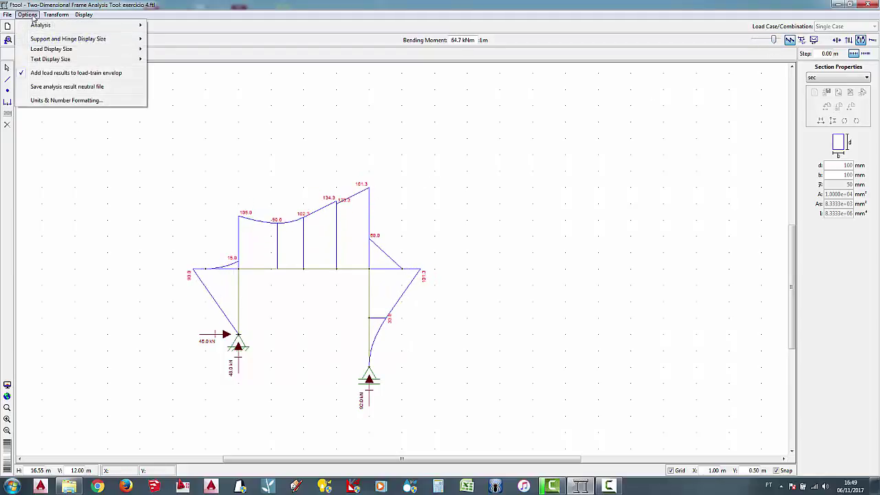
pyautogui.moveTo(58, 61)
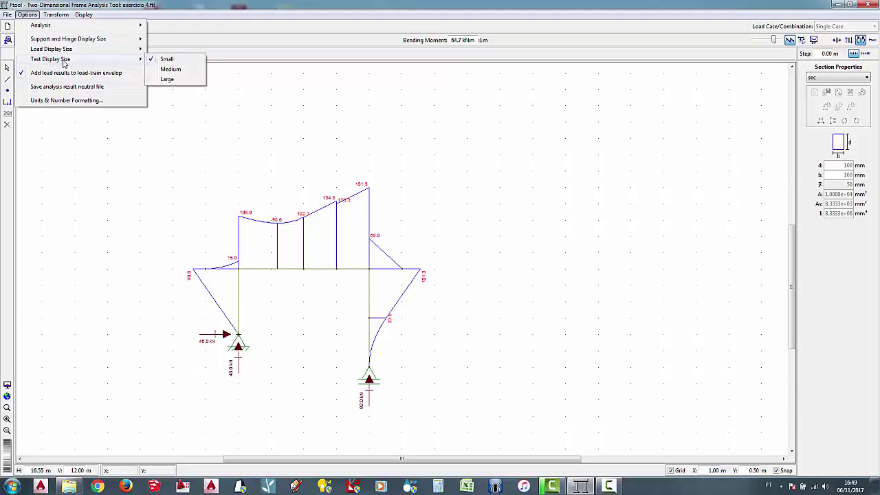
pyautogui.click(167, 79)
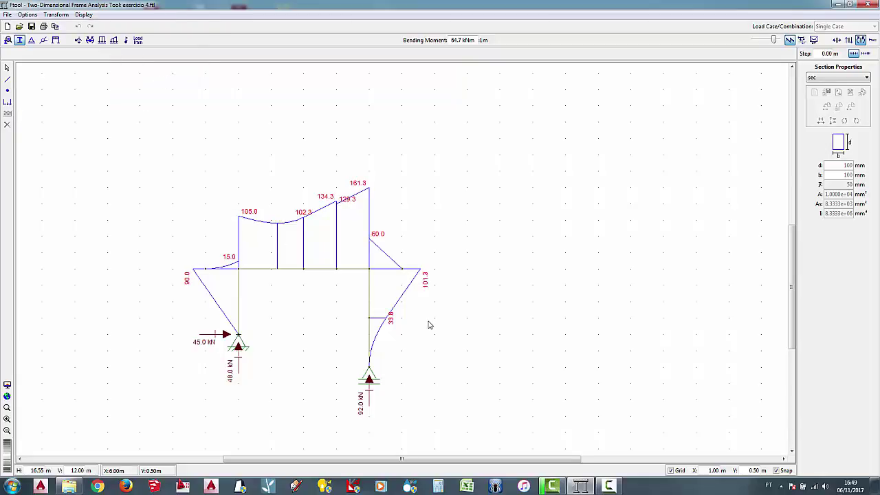
# Set the number format of force, moment and distributed load to three decimal places (x.xxx)
pyautogui.click(38, 15)
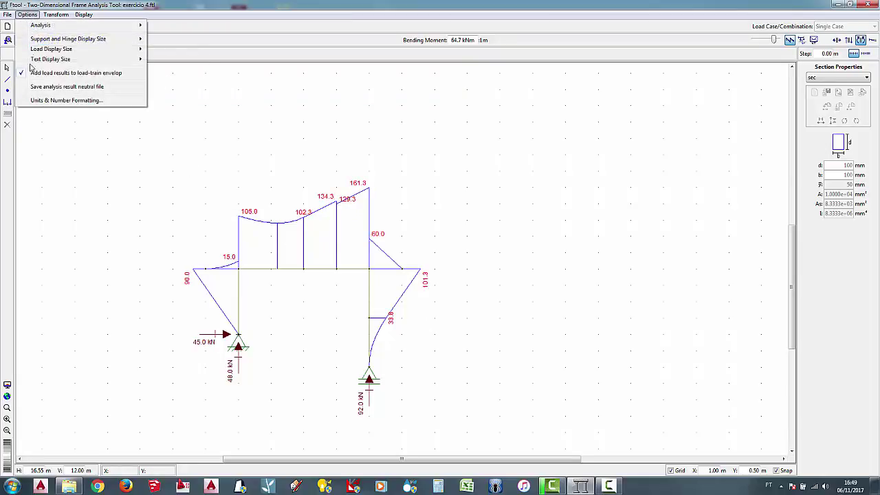
pyautogui.click(33, 15)
pyautogui.click(24, 17)
pyautogui.click(44, 102)
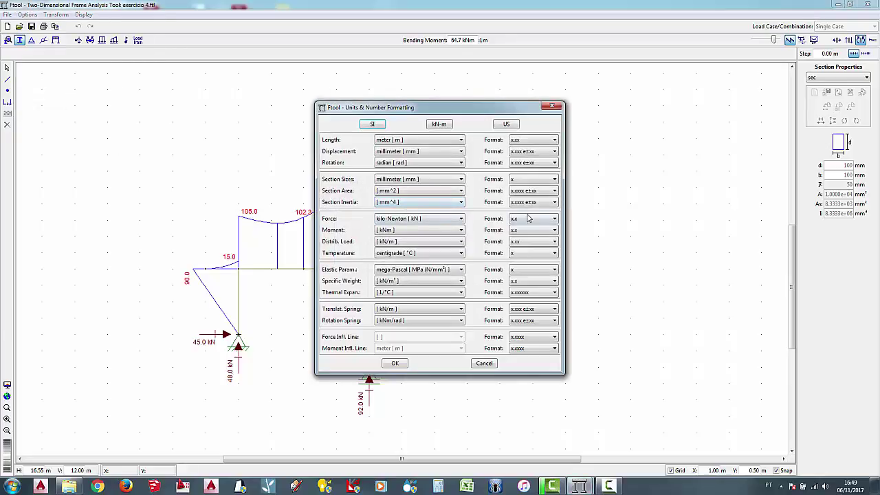
pyautogui.click(526, 220)
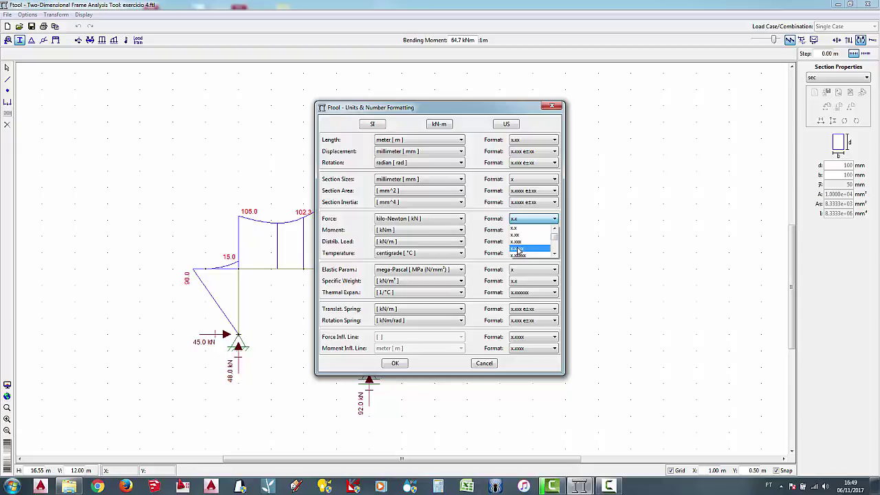
pyautogui.click(520, 242)
pyautogui.click(521, 229)
pyautogui.click(518, 254)
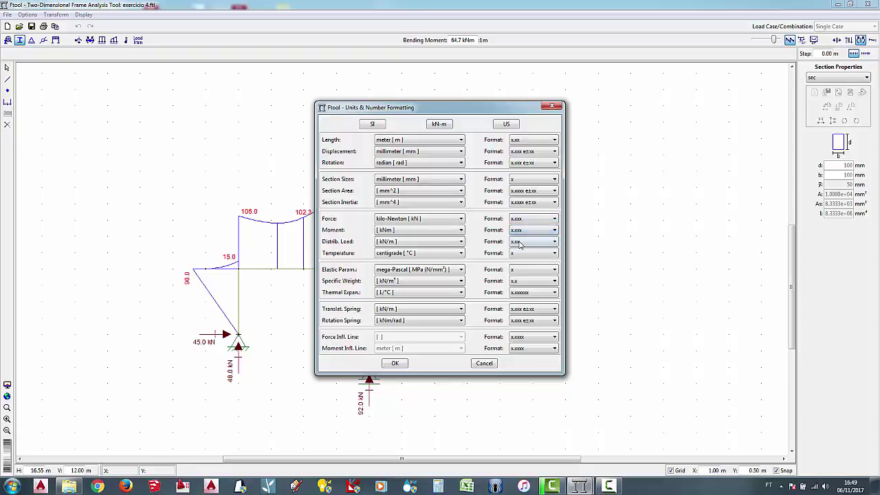
pyautogui.click(526, 241)
pyautogui.click(519, 265)
pyautogui.click(394, 362)
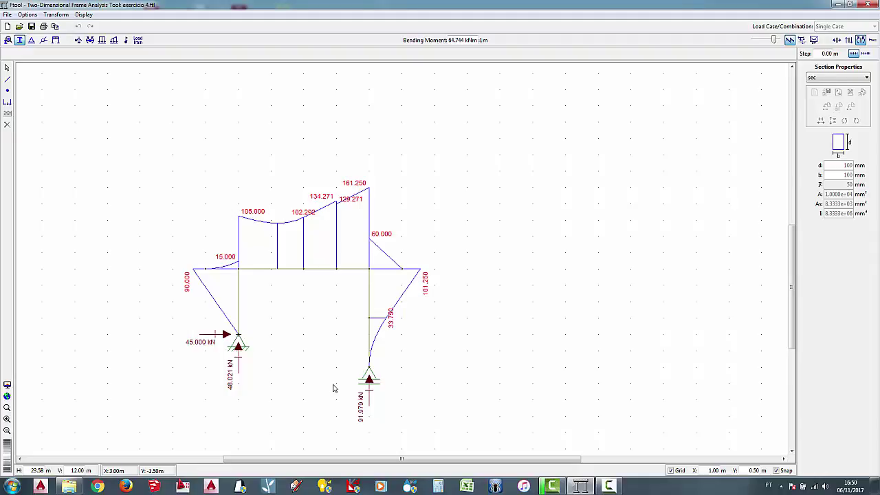
# Display the frame's deformed configuration and reduce the result display scale
pyautogui.click(871, 40)
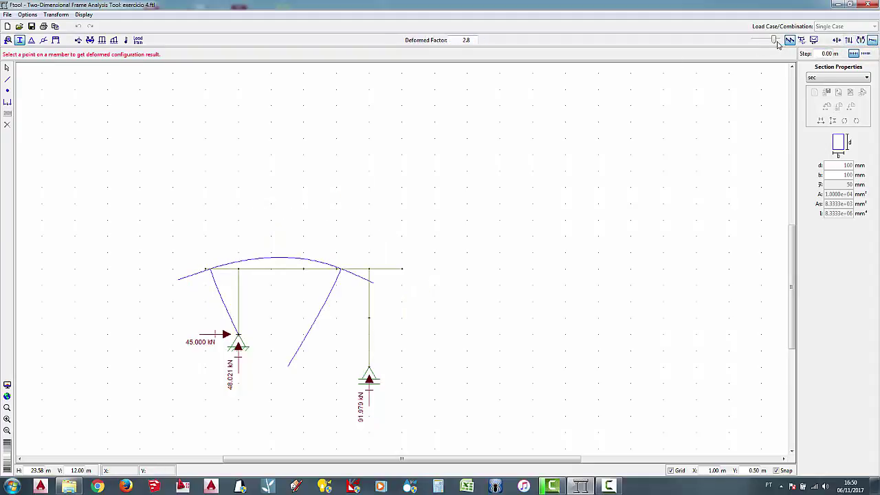
pyautogui.moveTo(774, 40); pyautogui.dragTo(752, 59)
pyautogui.click(851, 55)
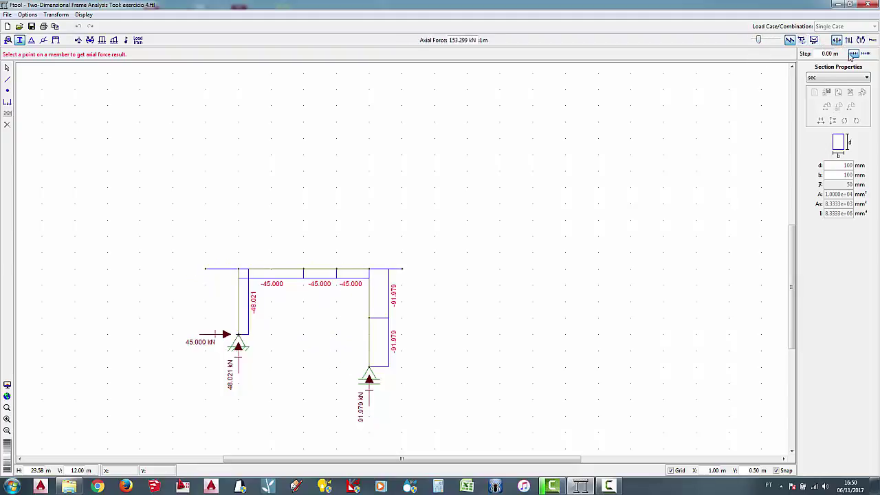
# Compare the frame's bending moment, shear force and axial force diagrams, ending on the axial force diagram
pyautogui.click(860, 40)
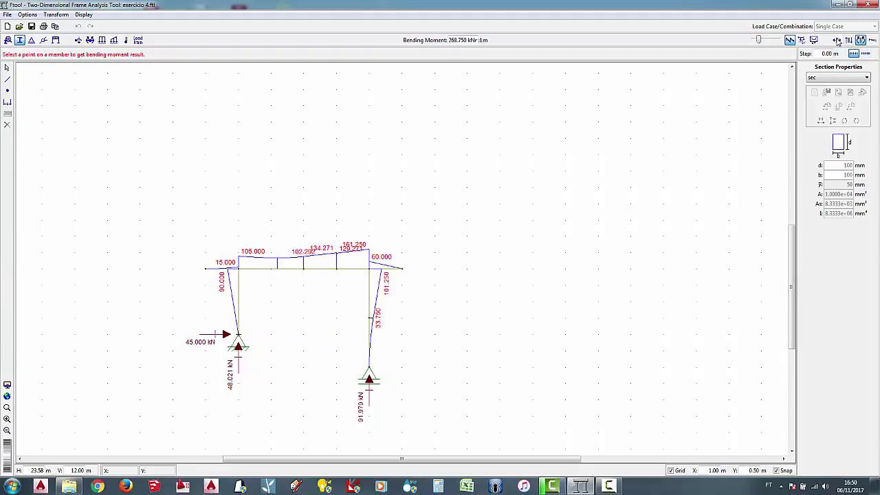
pyautogui.click(836, 40)
pyautogui.click(848, 40)
pyautogui.click(860, 40)
pyautogui.click(848, 39)
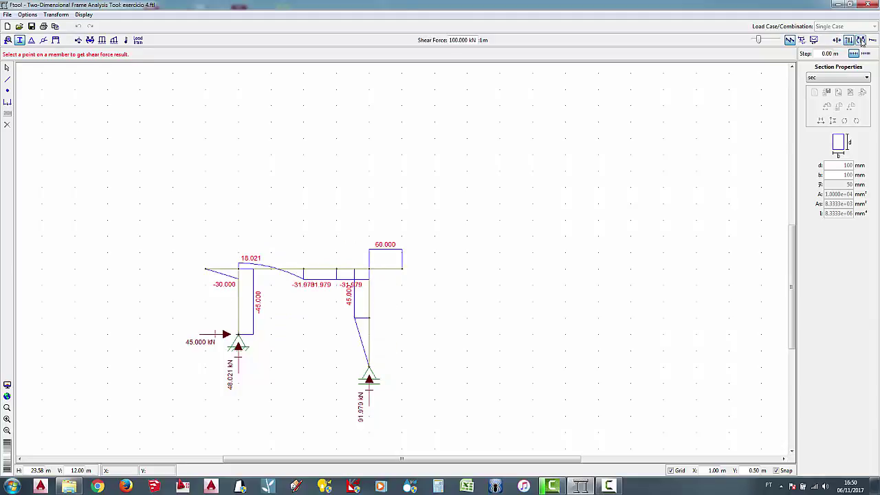
pyautogui.click(859, 39)
pyautogui.click(836, 40)
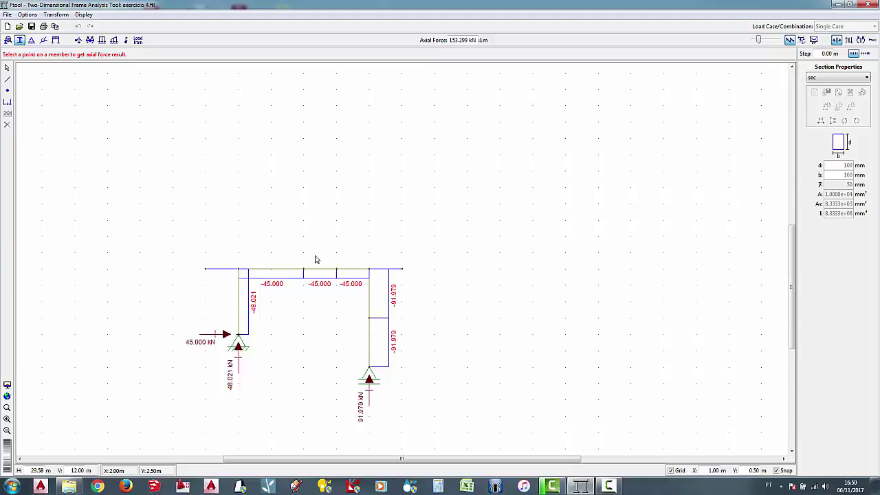
# Return to the loaded model in selection mode and compute cos(45°) × 60 in the Windows Calculator
pyautogui.click(7, 67)
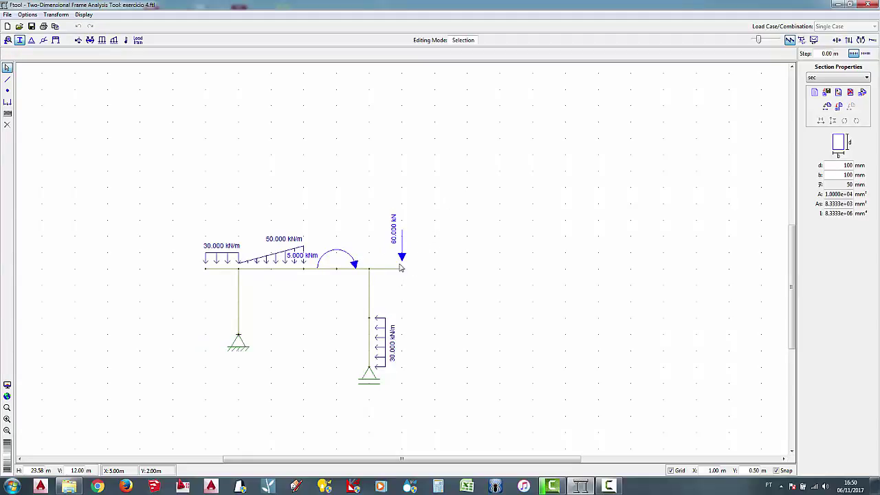
pyautogui.click(438, 486)
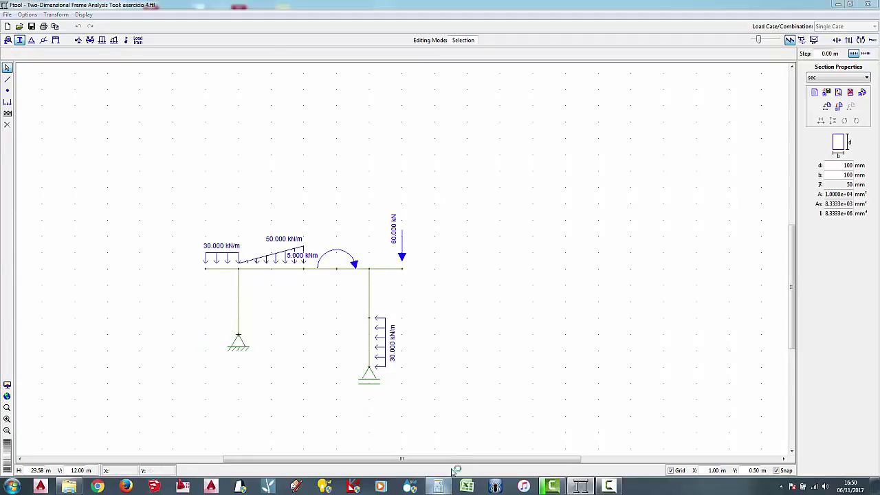
pyautogui.click(310, 303)
pyautogui.click(327, 301)
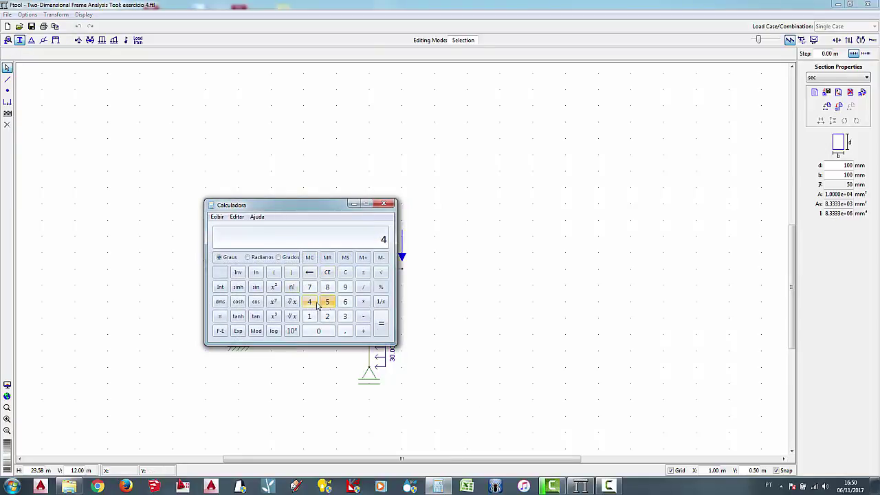
pyautogui.click(255, 303)
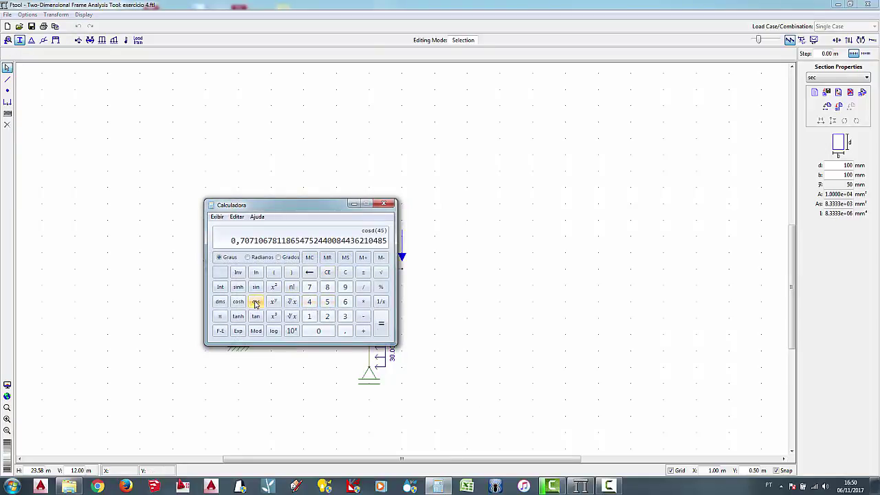
pyautogui.click(362, 299)
pyautogui.write('60')
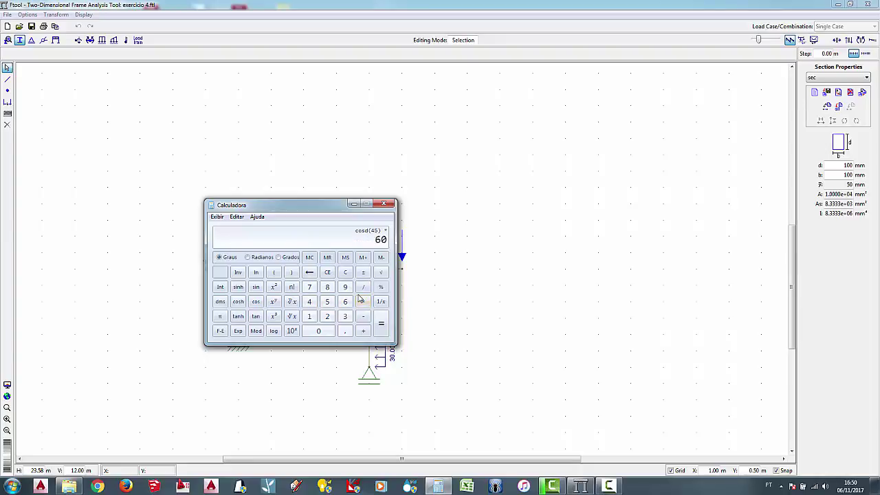
pyautogui.press('Return')
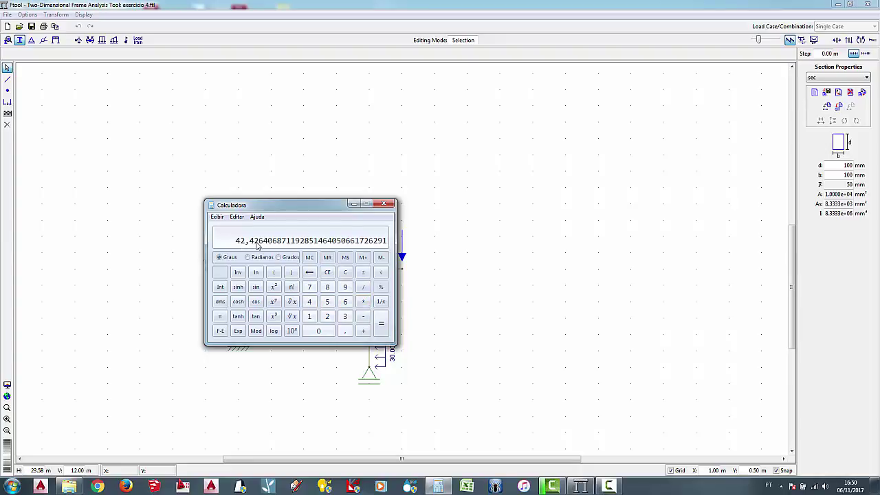
pyautogui.click(387, 206)
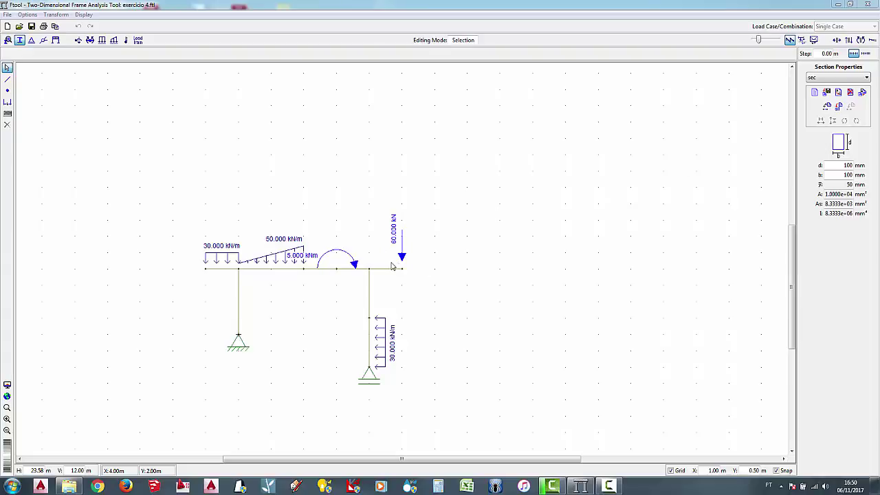
# Set both Fy and Fx of nodal load f1 at the beam's free right end to -42.426 kN
pyautogui.click(79, 40)
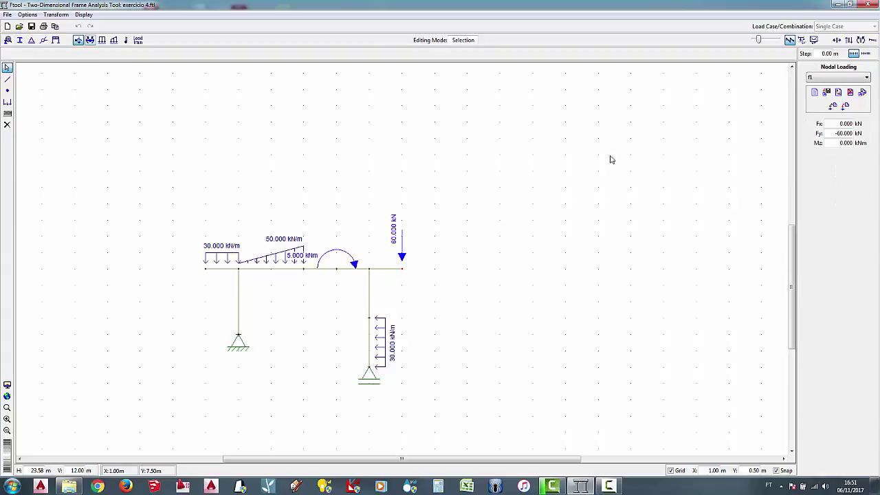
pyautogui.moveTo(839, 133); pyautogui.dragTo(868, 137)
pyautogui.write('-42.426')
pyautogui.press('Return')
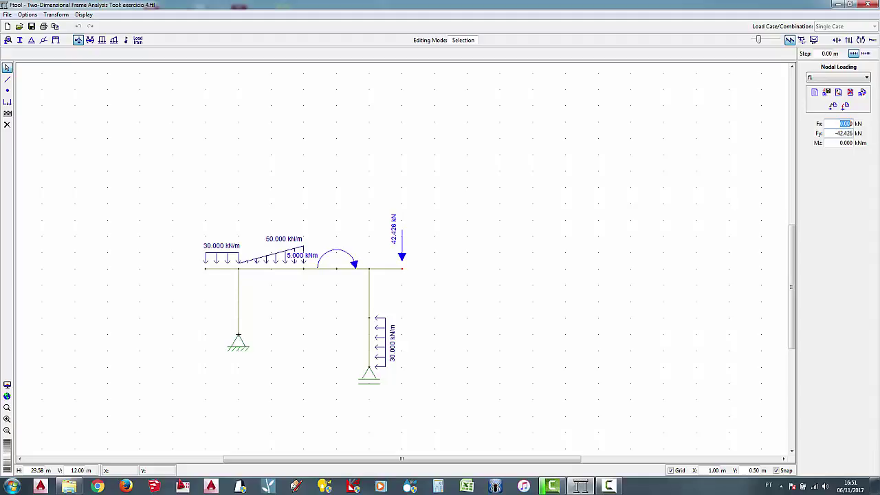
pyautogui.write('-42.426')
pyautogui.press('Return')
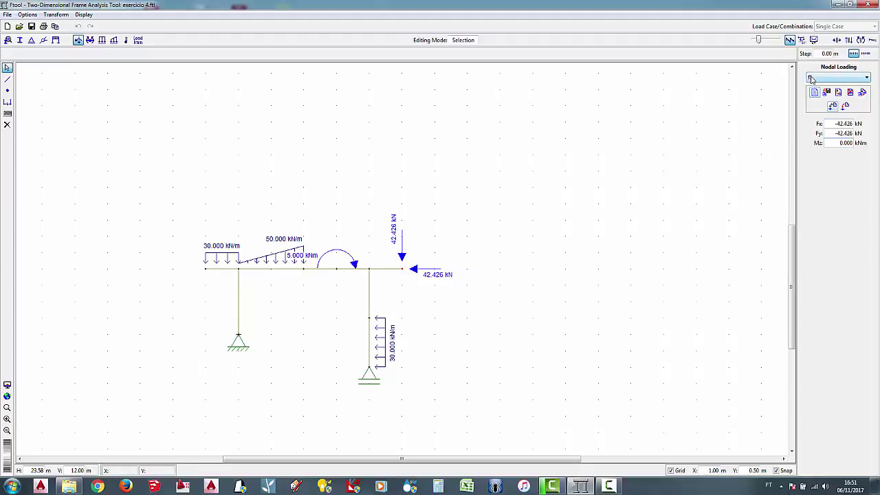
# Try an Fx of 42.426 kN on nodal load f1 and restore it to -42.426 kN
pyautogui.moveTo(832, 125); pyautogui.dragTo(875, 127)
pyautogui.press('Tab')
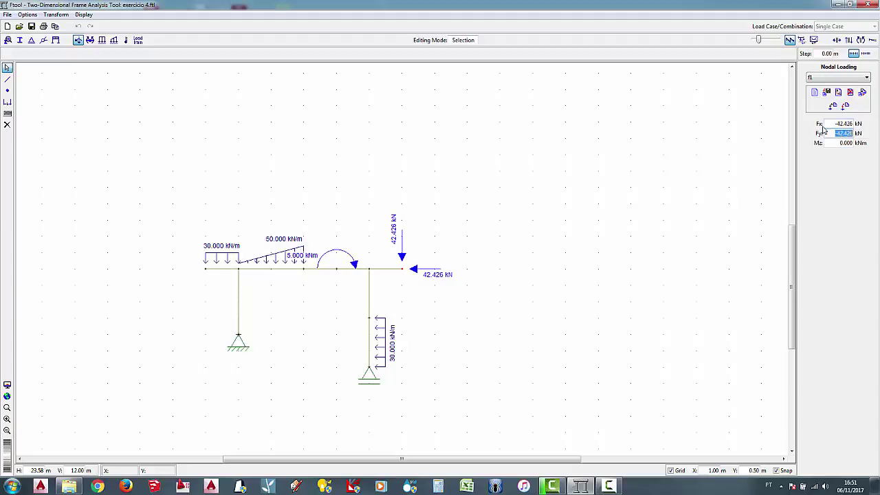
pyautogui.hotkey('shift', 'Tab')
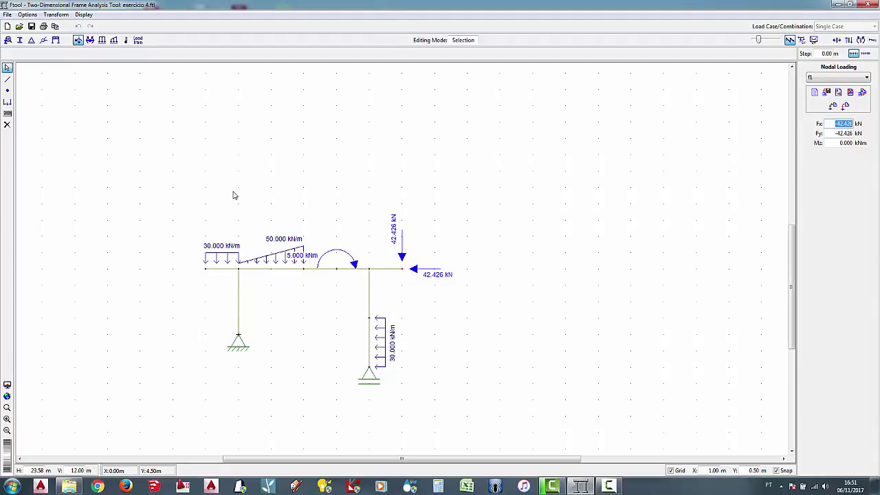
pyautogui.click(828, 124)
pyautogui.press('Delete')
pyautogui.click(827, 134)
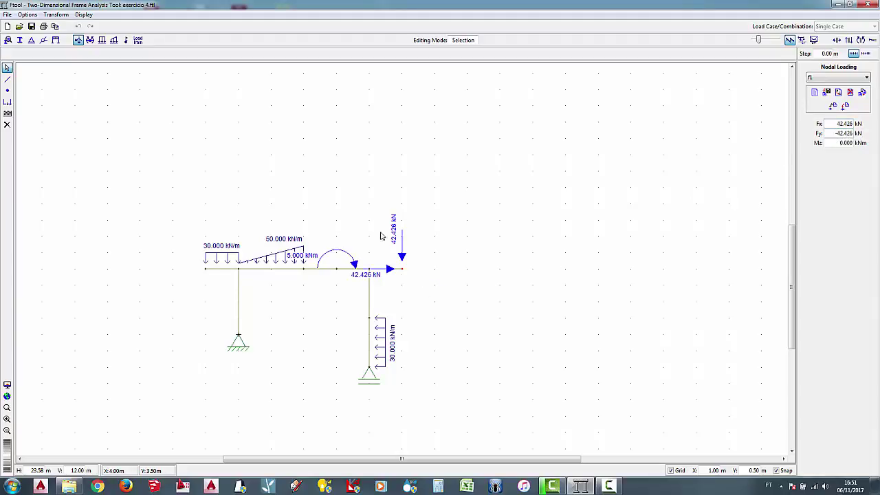
pyautogui.click(830, 133)
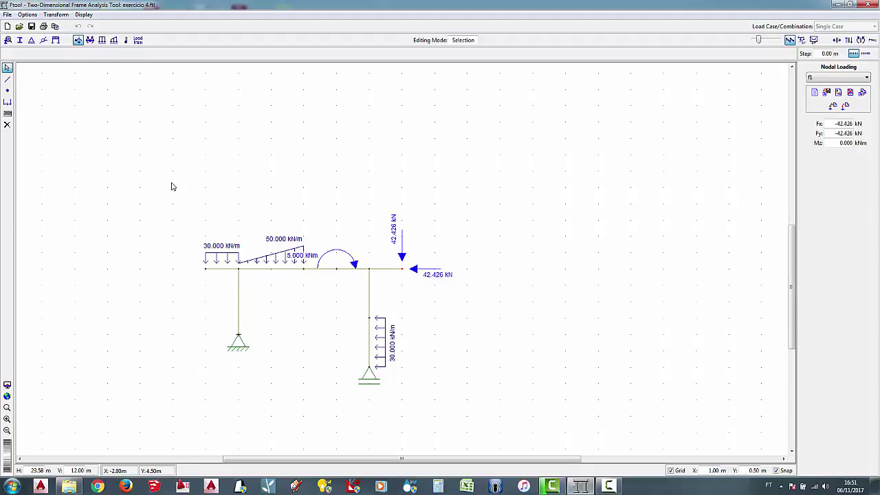
# Delete the left column and the left overhang beam together with their support and distributed load
pyautogui.moveTo(172, 185); pyautogui.dragTo(245, 383)
pyautogui.press('Delete')
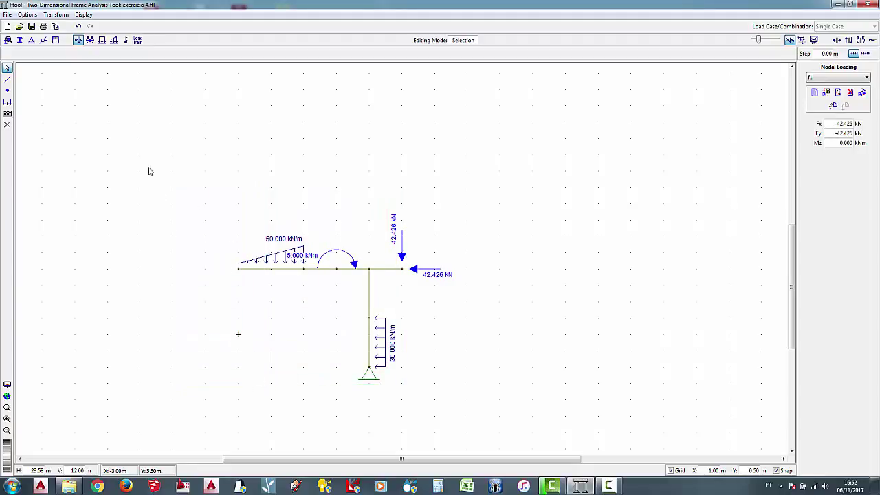
# Draw an inclined member from (-2.00 m, -1.00 m) up to the beam's free left end
pyautogui.click(7, 79)
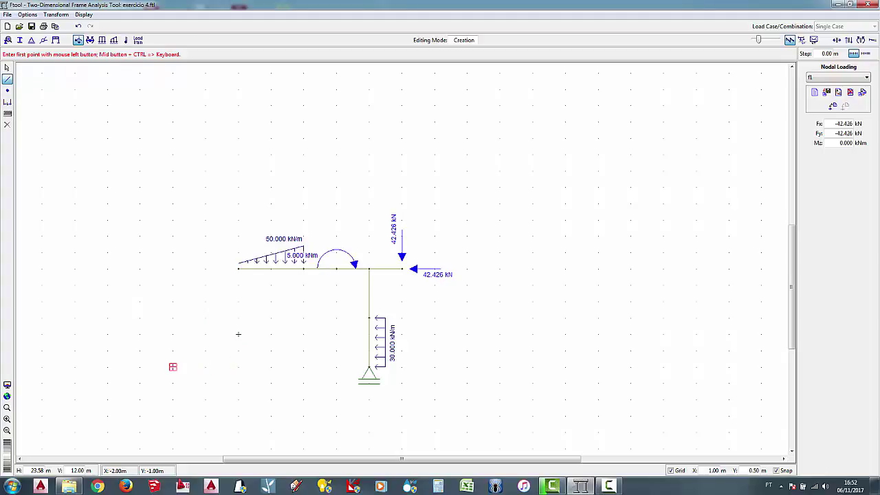
pyautogui.click(173, 366)
pyautogui.click(238, 268)
pyautogui.click(7, 66)
# Add a support at the inclined member's lower end with the X and Y displacements fixed and the rotation free
pyautogui.moveTo(123, 324); pyautogui.dragTo(152, 356)
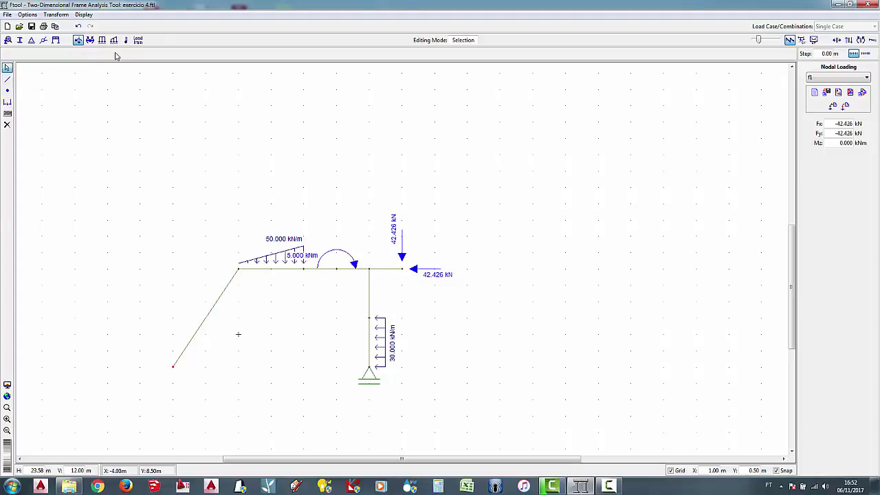
pyautogui.click(31, 40)
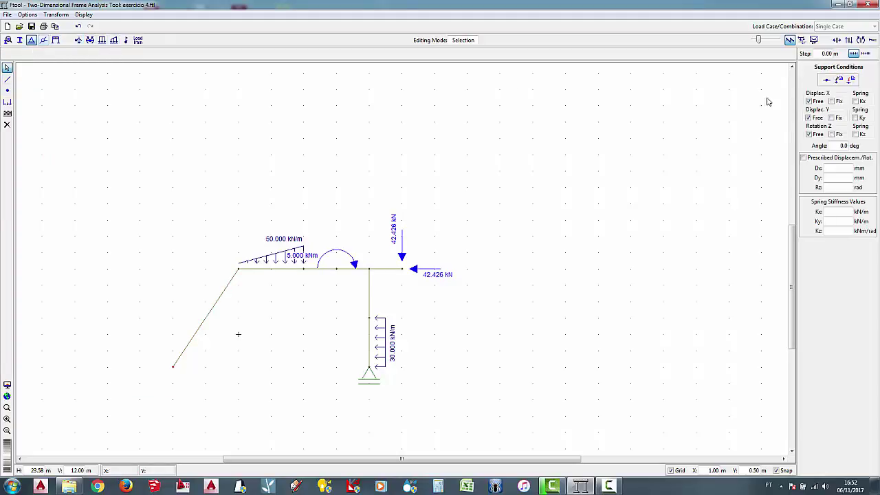
pyautogui.click(831, 101)
pyautogui.click(831, 118)
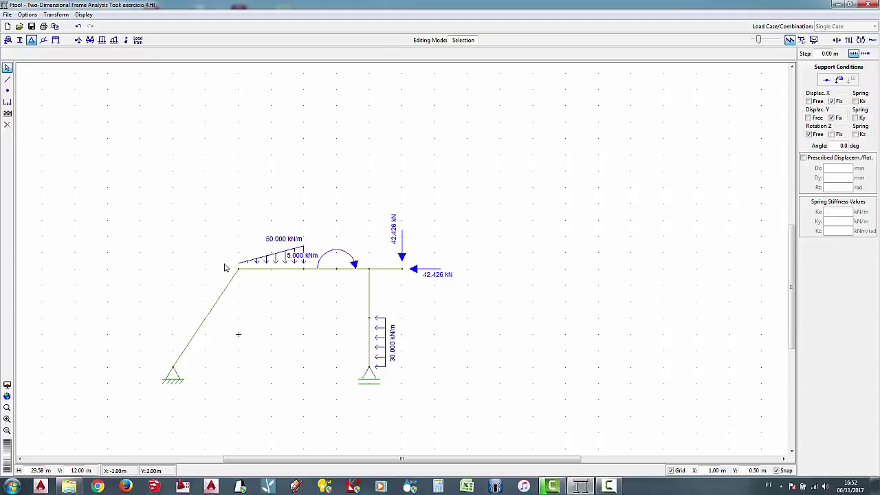
# Create uniform load q3 with a global Qy of -50 kN/m and apply it to the inclined member
pyautogui.click(195, 335)
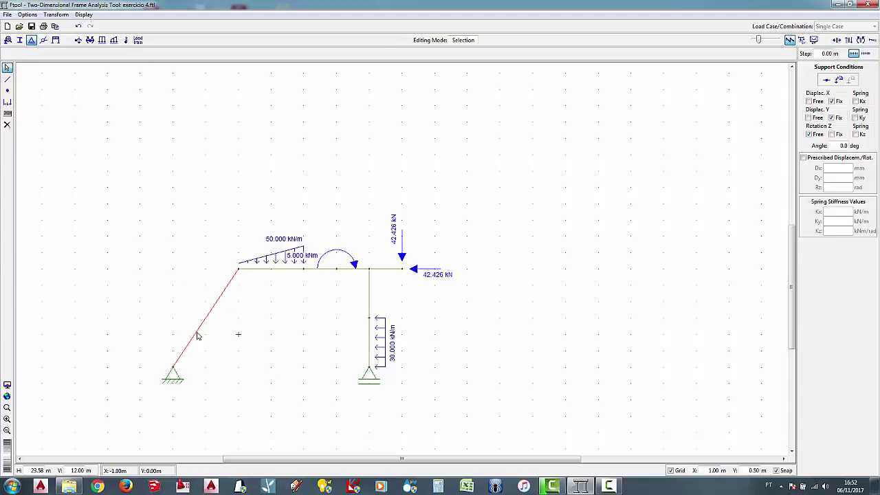
pyautogui.click(101, 42)
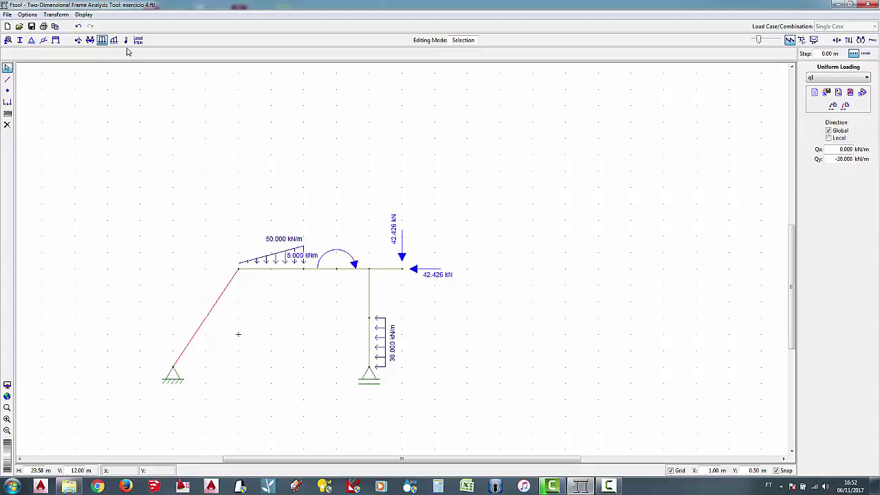
pyautogui.click(813, 94)
pyautogui.write('q3')
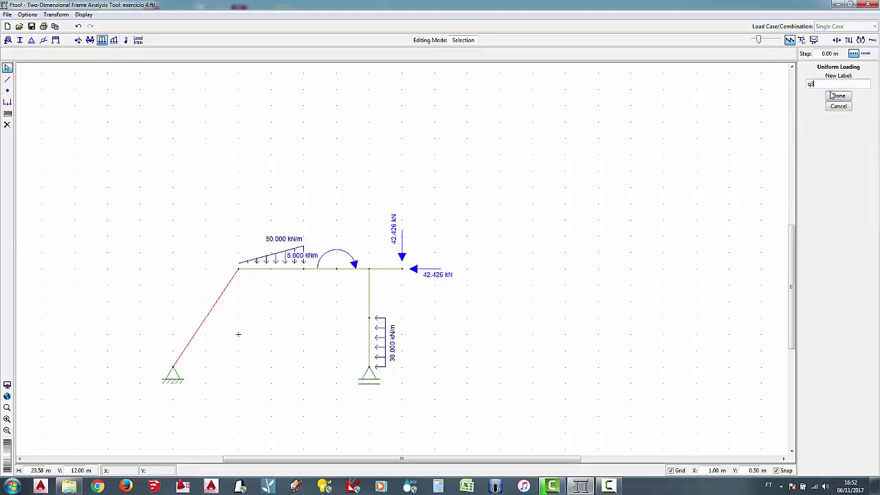
pyautogui.click(835, 95)
pyautogui.click(833, 157)
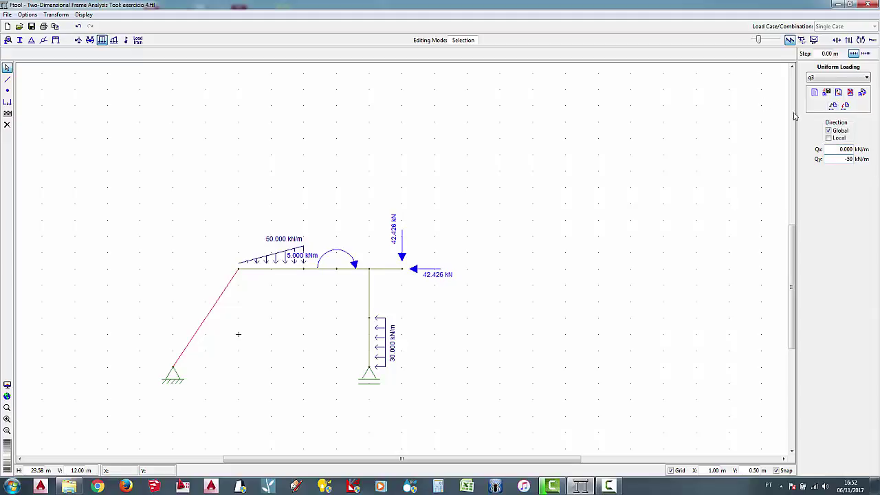
pyautogui.click(861, 91)
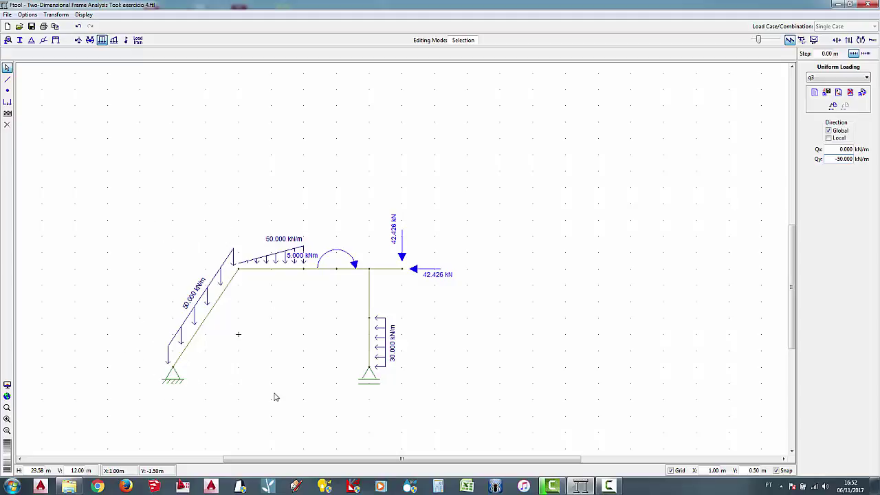
# Open Paint and sketch an inclined line with a horizontal line running right from its upper end
pyautogui.click(12, 486)
pyautogui.click(206, 247)
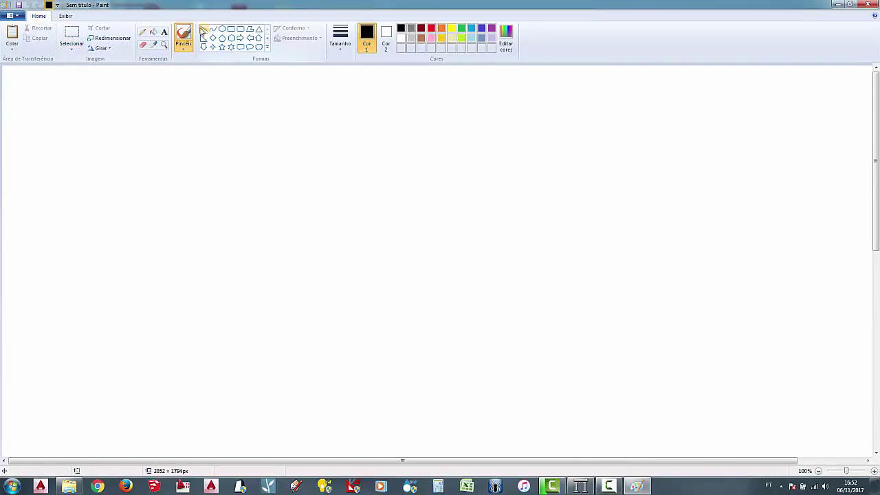
pyautogui.click(203, 30)
pyautogui.moveTo(276, 149); pyautogui.dragTo(197, 274)
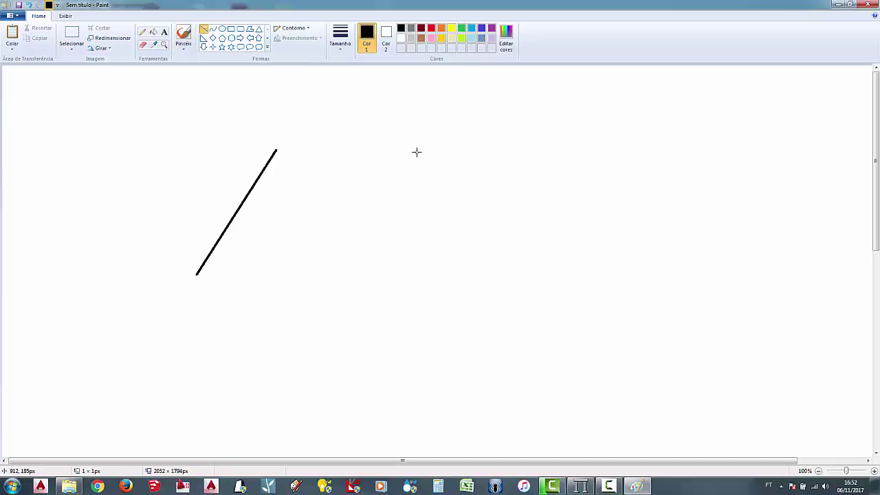
pyautogui.moveTo(418, 151); pyautogui.dragTo(277, 161)
pyautogui.click(411, 272)
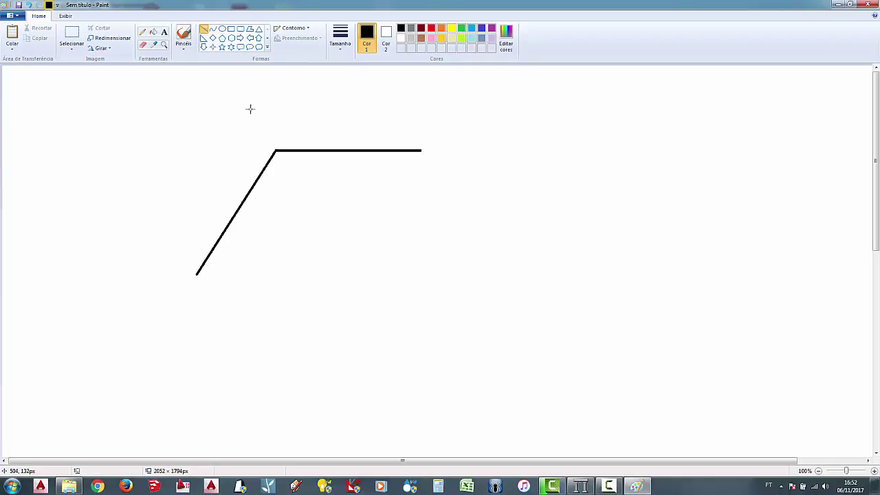
# Sketch a horizontal distributed load above the inclined line and label it 100KN/m
pyautogui.moveTo(273, 110)
pyautogui.mouseDown()
pyautogui.moveTo(273, 131)
pyautogui.moveTo(220, 108)
pyautogui.moveTo(190, 109)
pyautogui.moveTo(245, 109)
pyautogui.mouseUp()
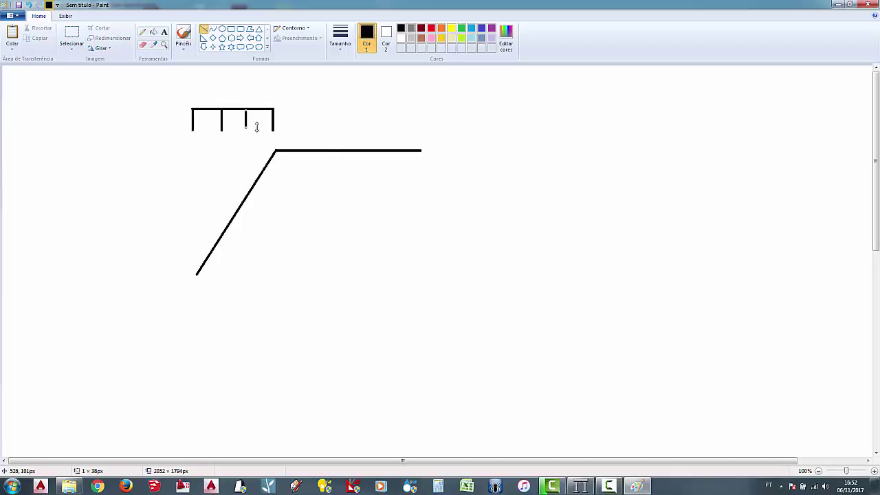
pyautogui.click(318, 202)
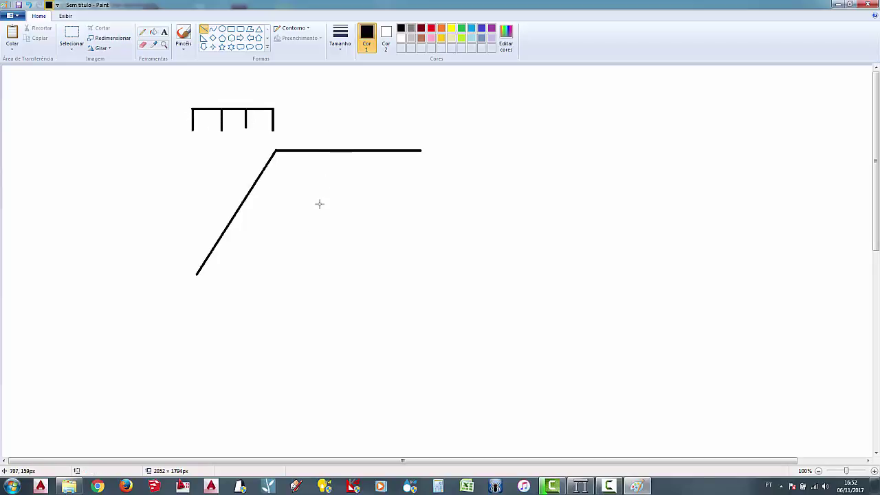
pyautogui.click(165, 32)
pyautogui.moveTo(217, 91); pyautogui.dragTo(255, 110)
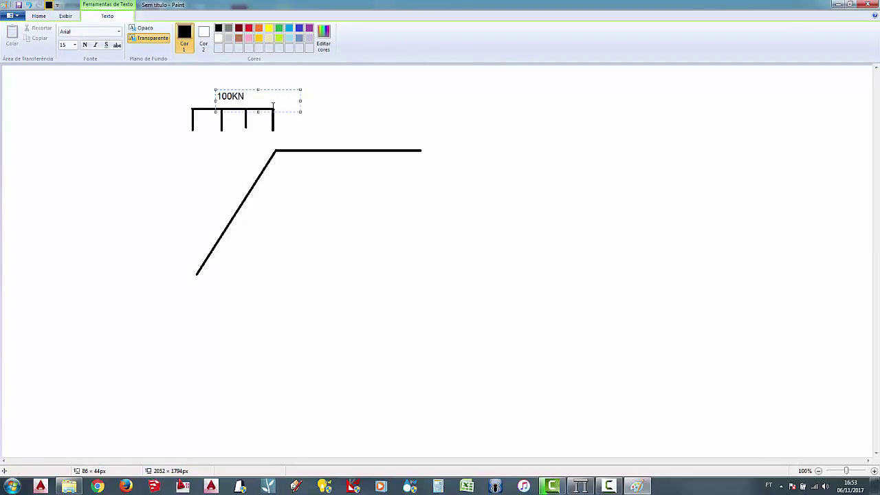
pyautogui.click(240, 116)
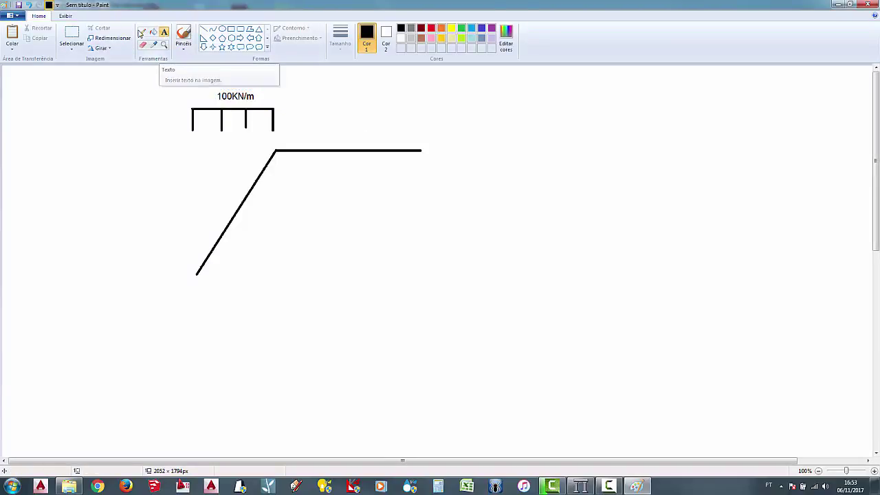
# Draw a horizontal dimension line with end marks below the inclined line and label it 3m
pyautogui.click(204, 29)
pyautogui.moveTo(196, 300)
pyautogui.mouseDown()
pyautogui.moveTo(271, 312)
pyautogui.moveTo(277, 300)
pyautogui.mouseUp()
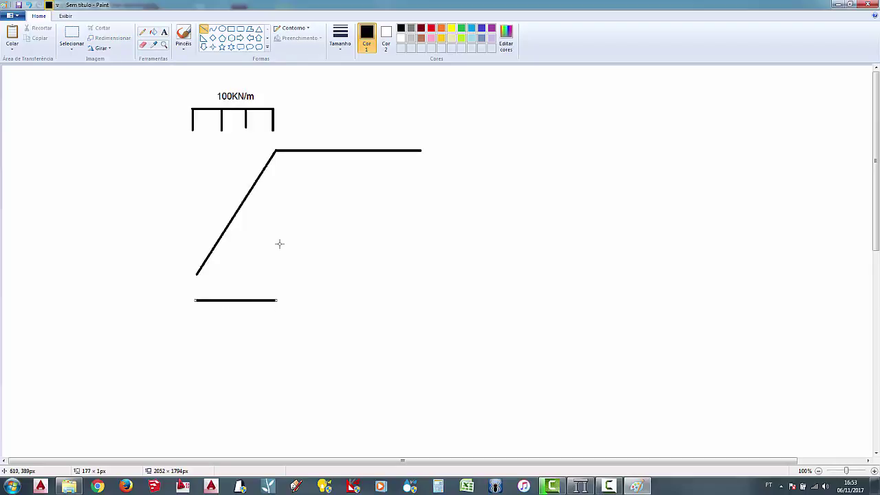
pyautogui.moveTo(277, 241); pyautogui.dragTo(277, 316)
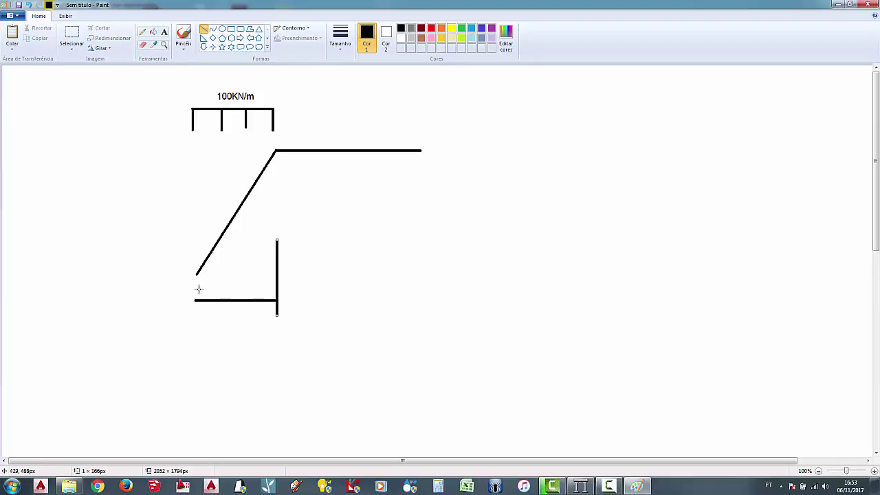
pyautogui.moveTo(198, 289); pyautogui.dragTo(197, 311)
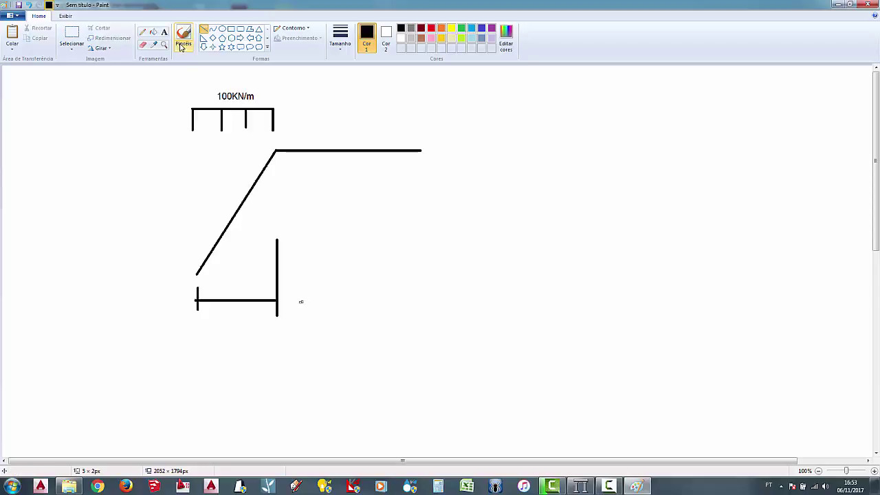
pyautogui.click(164, 31)
pyautogui.moveTo(220, 301); pyautogui.dragTo(299, 315)
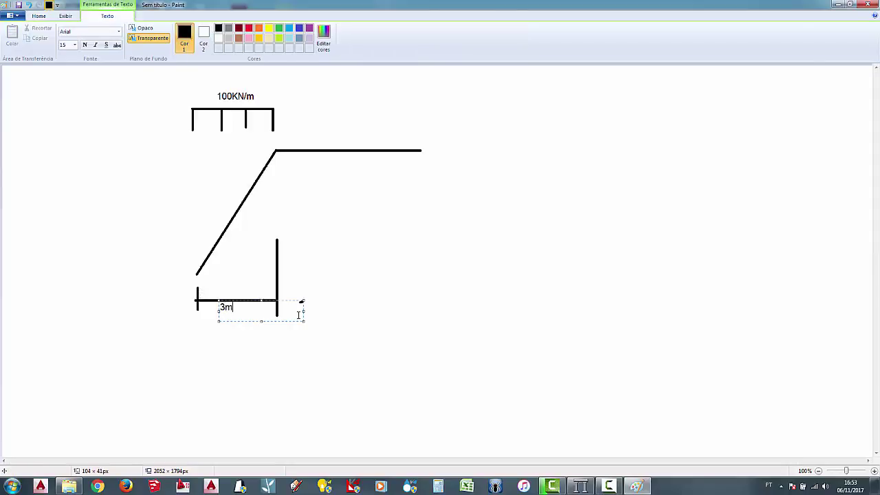
pyautogui.click(294, 259)
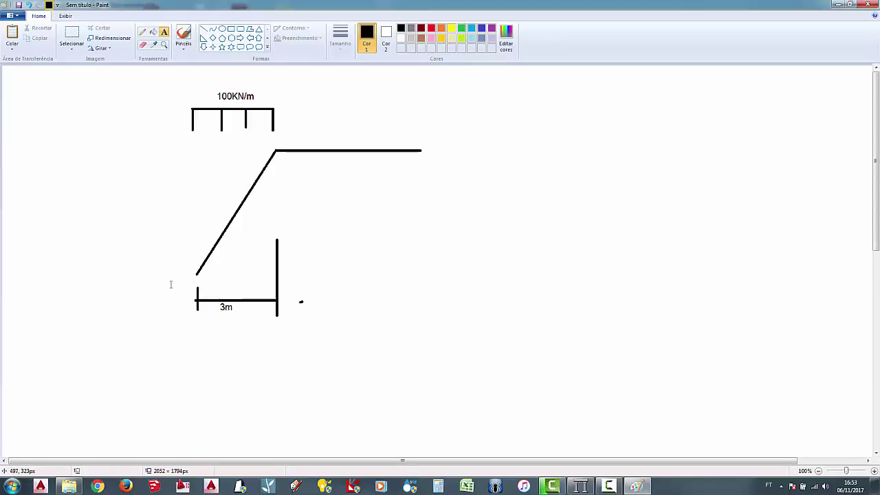
# Add a 5m label for the inclined line and move it next to the line's lower end
pyautogui.click(185, 218)
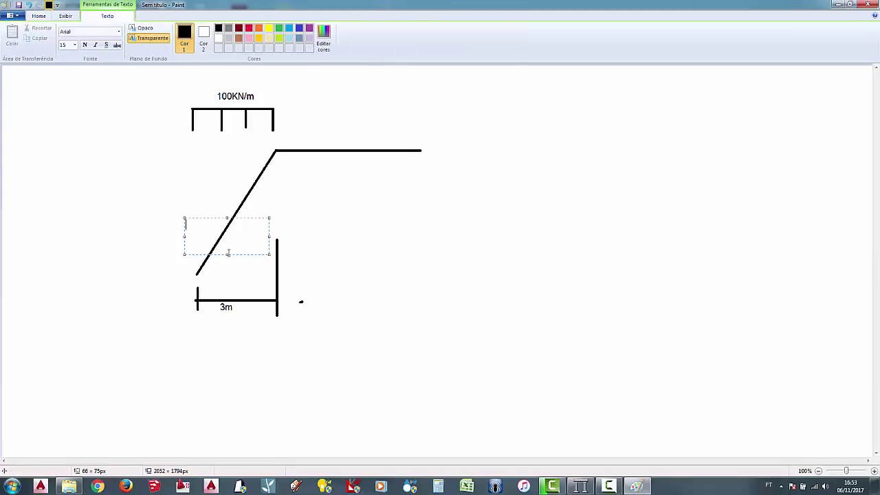
pyautogui.click(200, 201)
pyautogui.click(173, 214)
pyautogui.click(71, 36)
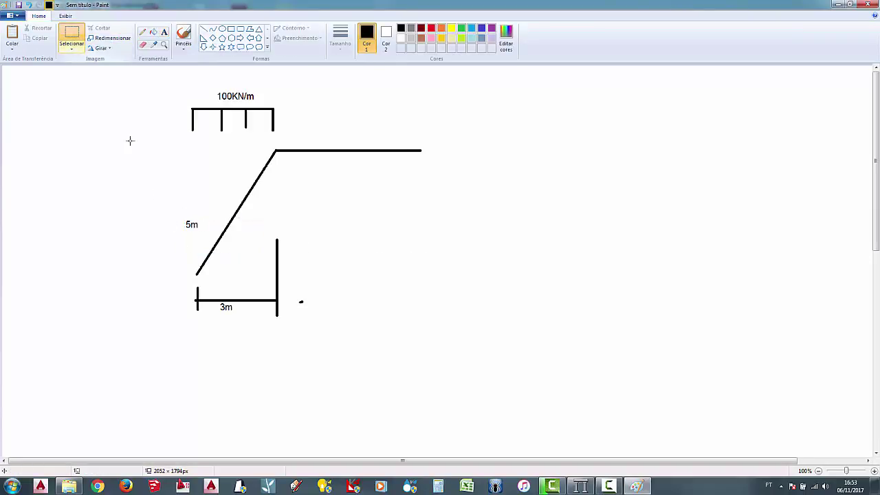
pyautogui.moveTo(181, 213)
pyautogui.mouseDown()
pyautogui.moveTo(207, 235)
pyautogui.moveTo(196, 248)
pyautogui.mouseUp()
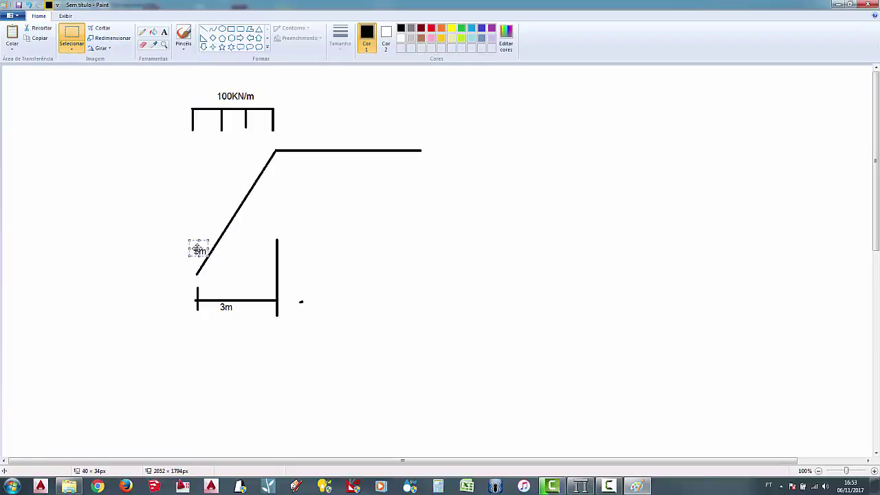
pyautogui.click(148, 81)
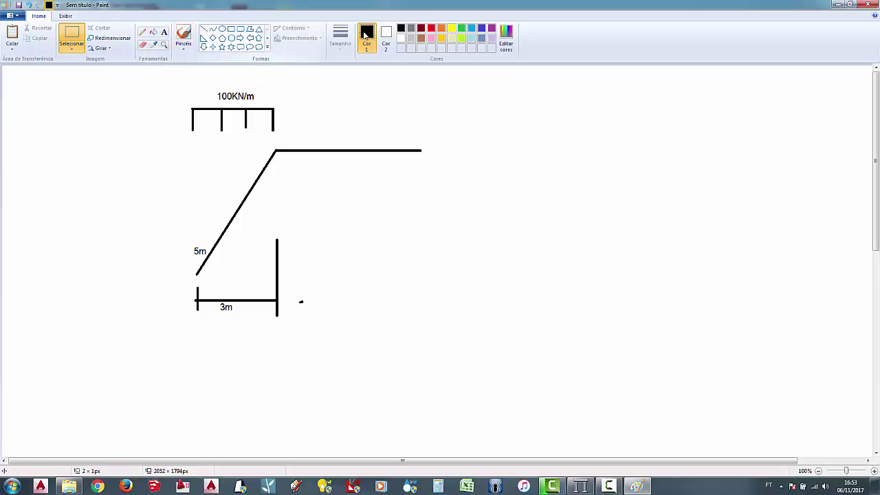
# Draw a red downward resultant arrow through the middle of the distributed load
pyautogui.click(431, 28)
pyautogui.click(203, 28)
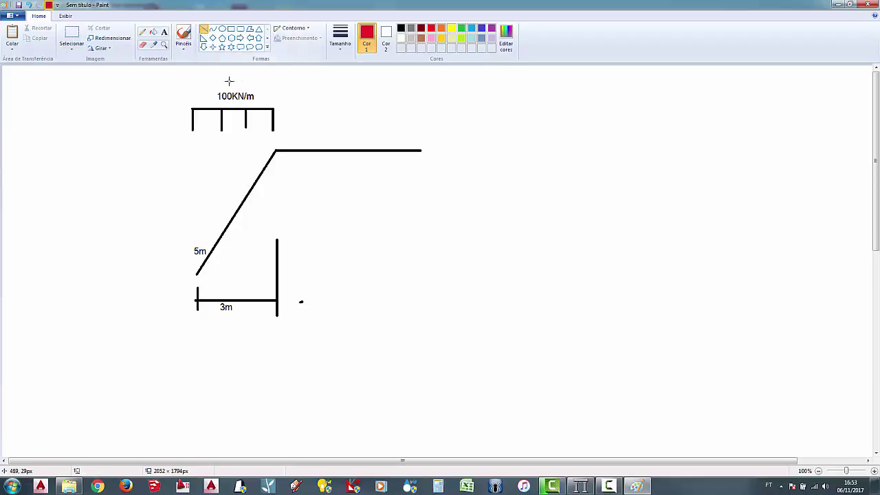
pyautogui.moveTo(231, 82); pyautogui.dragTo(218, 172)
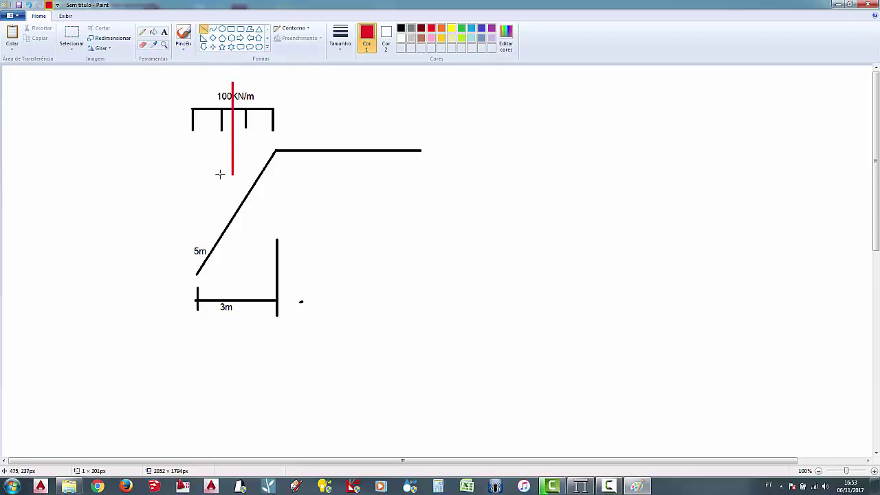
pyautogui.moveTo(319, 227); pyautogui.dragTo(328, 227)
pyautogui.moveTo(232, 172)
pyautogui.mouseDown()
pyautogui.moveTo(224, 158)
pyautogui.moveTo(232, 173)
pyautogui.mouseUp()
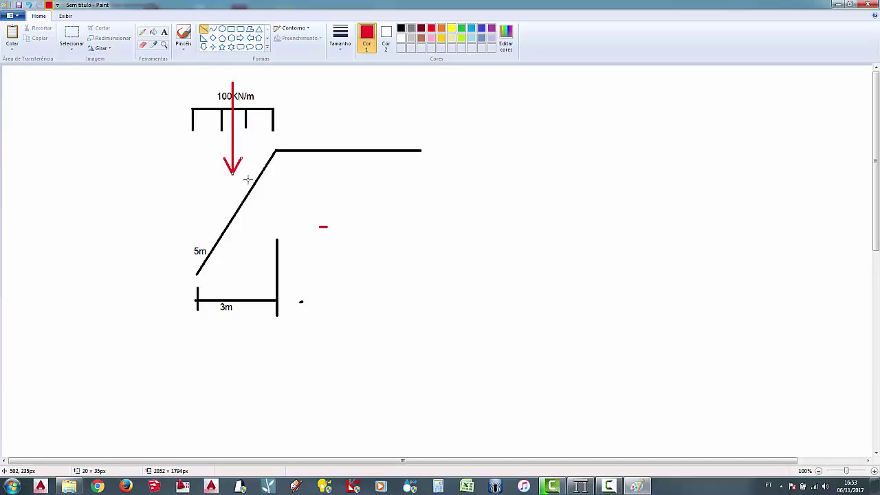
pyautogui.click(376, 235)
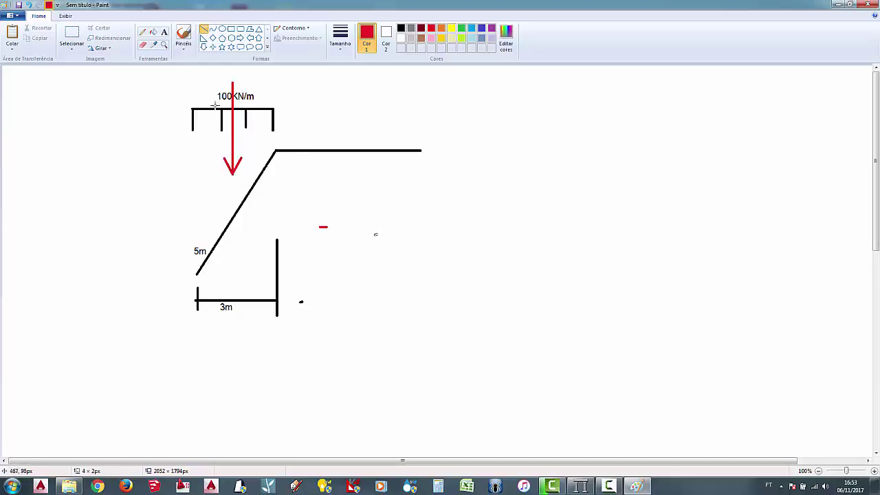
# Label the red resultant arrow with 300 in red text
pyautogui.click(165, 32)
pyautogui.moveTo(188, 147); pyautogui.dragTo(273, 162)
pyautogui.write('30')
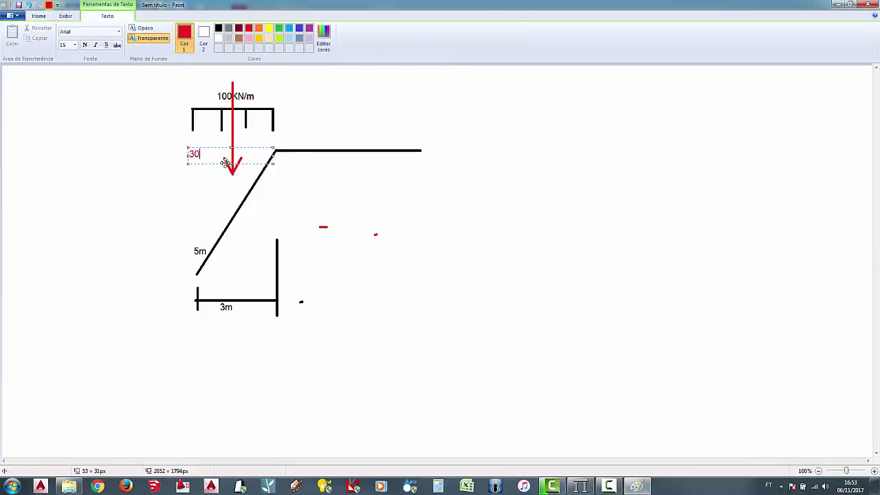
pyautogui.write('0')
pyautogui.click(278, 225)
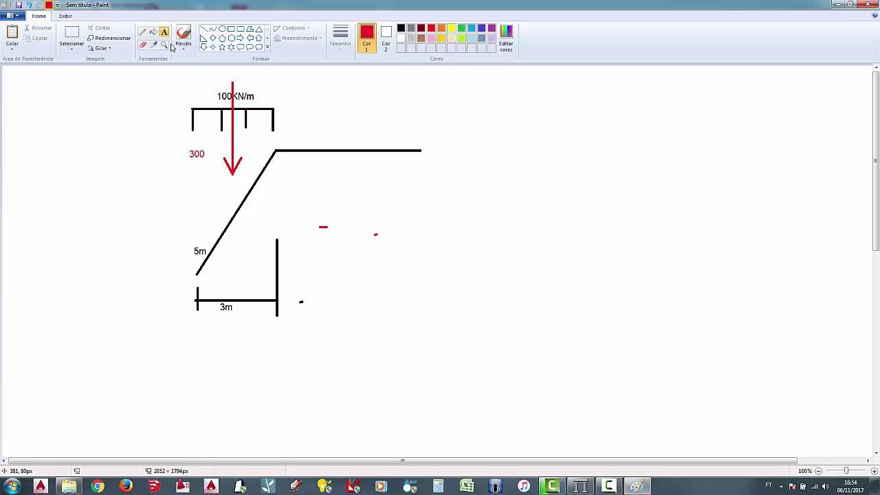
# Write the red equations "q x 5 = 300" and "q = 60" to the left of the sketch
pyautogui.click(85, 167)
pyautogui.write('q x')
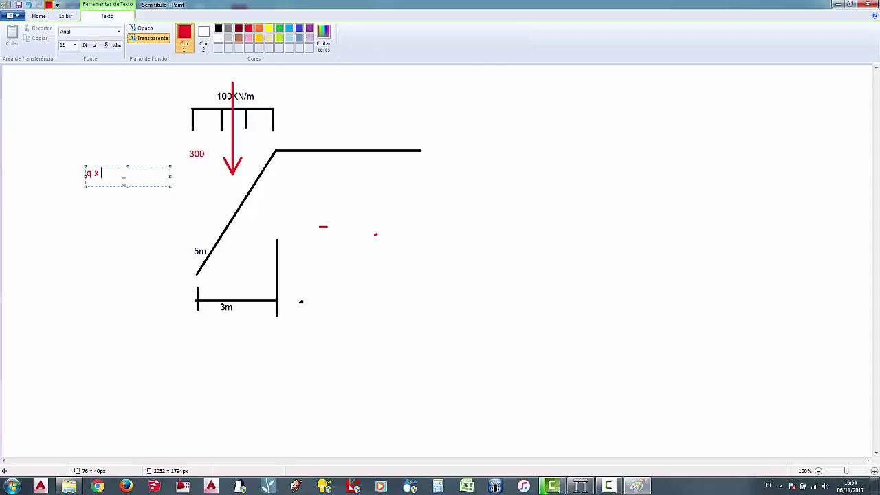
pyautogui.write(' 5 = 300')
pyautogui.press('Return')
pyautogui.write('a')
pyautogui.write(' = ')
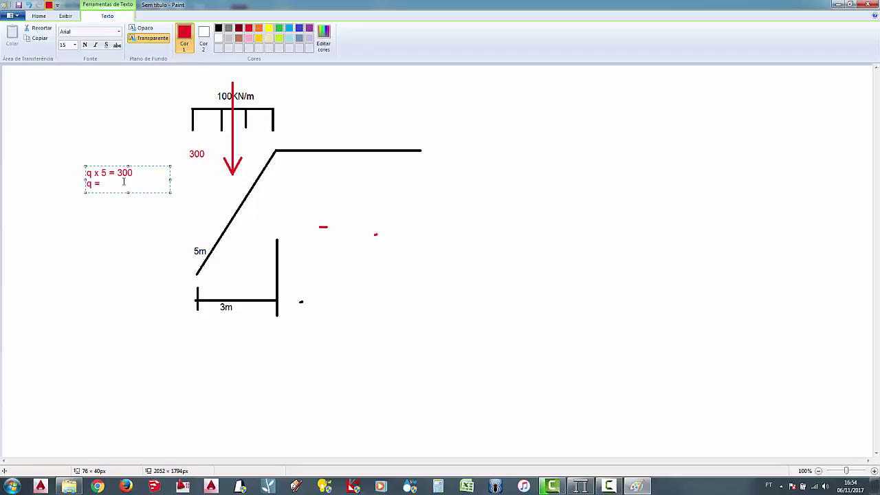
pyautogui.write('60')
pyautogui.click(107, 242)
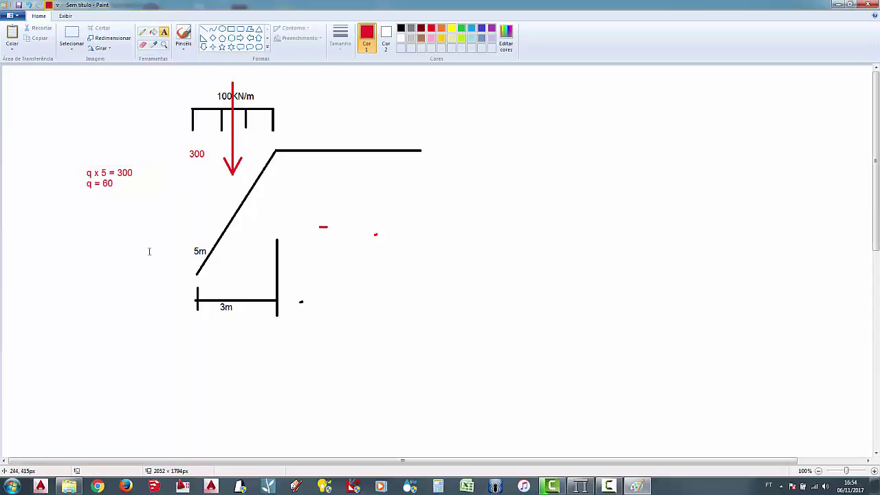
# Draw a red vertical distributed load along the inclined line, with a parallel upper line and vertical strokes down to the member
pyautogui.click(204, 29)
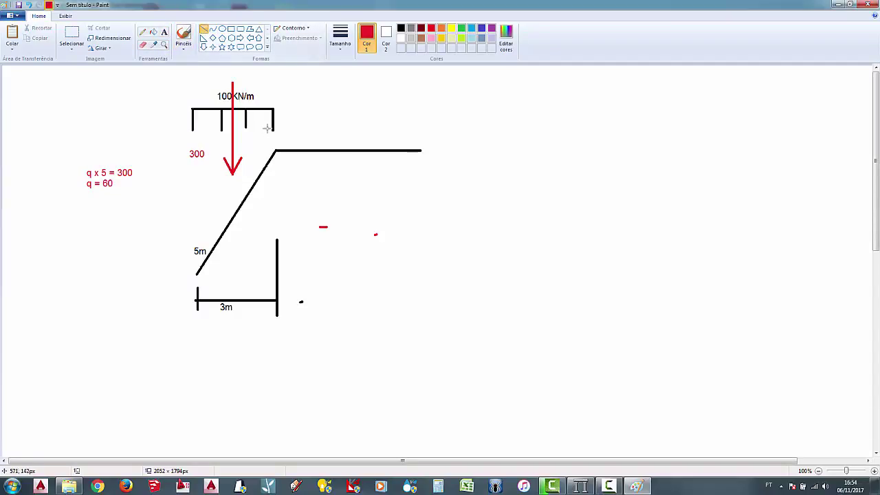
pyautogui.moveTo(274, 129); pyautogui.dragTo(256, 152)
pyautogui.moveTo(234, 196); pyautogui.dragTo(198, 243)
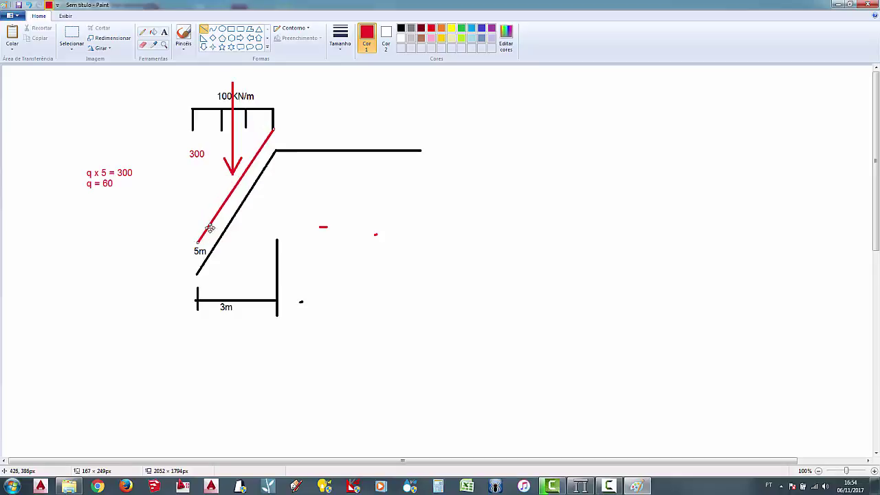
pyautogui.moveTo(274, 129)
pyautogui.mouseDown()
pyautogui.moveTo(274, 148)
pyautogui.moveTo(197, 274)
pyautogui.mouseUp()
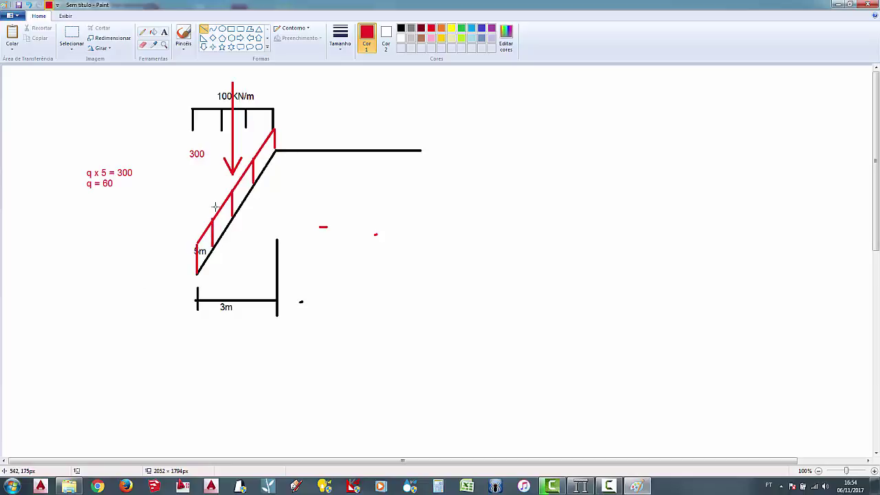
# Label the red distributed load on the inclined line with 60 in red text
pyautogui.click(163, 31)
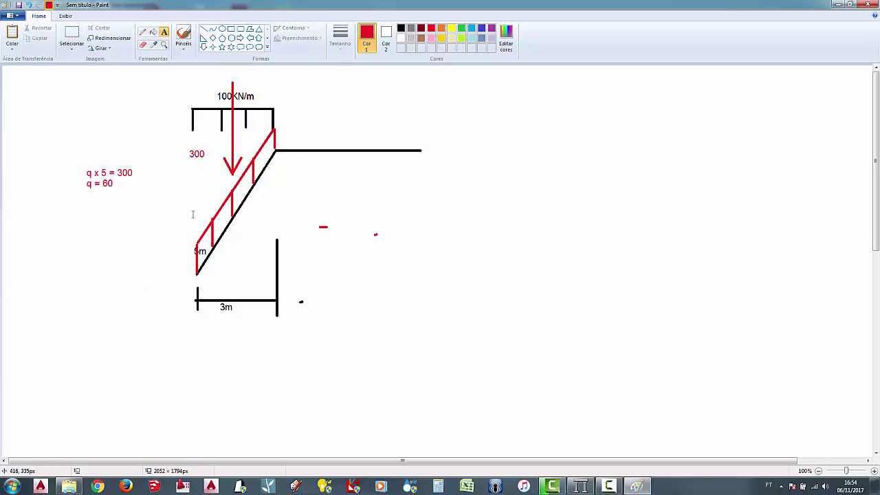
pyautogui.click(192, 214)
pyautogui.write('60')
pyautogui.click(292, 261)
# Switch to Ftool, set Qy of uniform load q3 to -60 kN/m, and compare the load with the Paint sketch
pyautogui.click(581, 486)
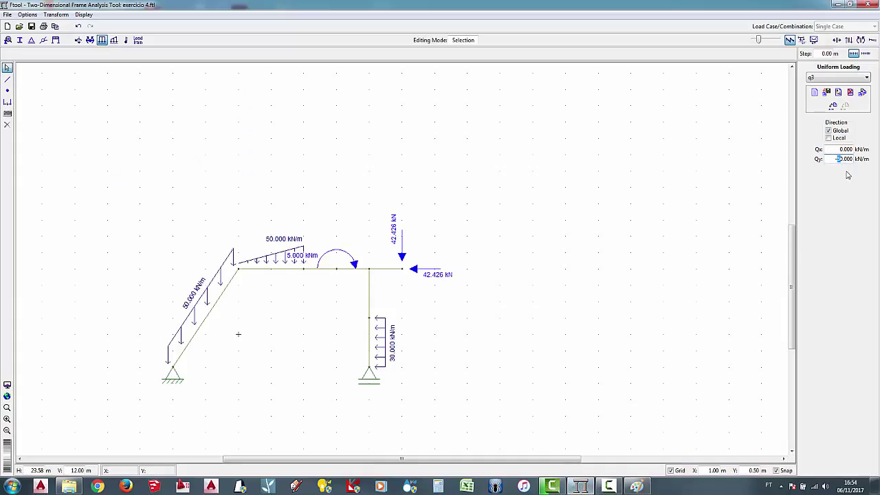
pyautogui.press('Return')
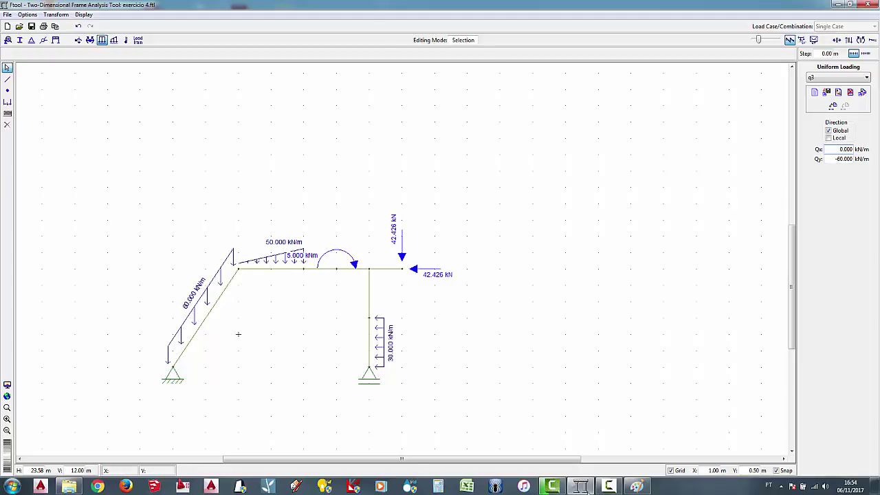
pyautogui.click(627, 488)
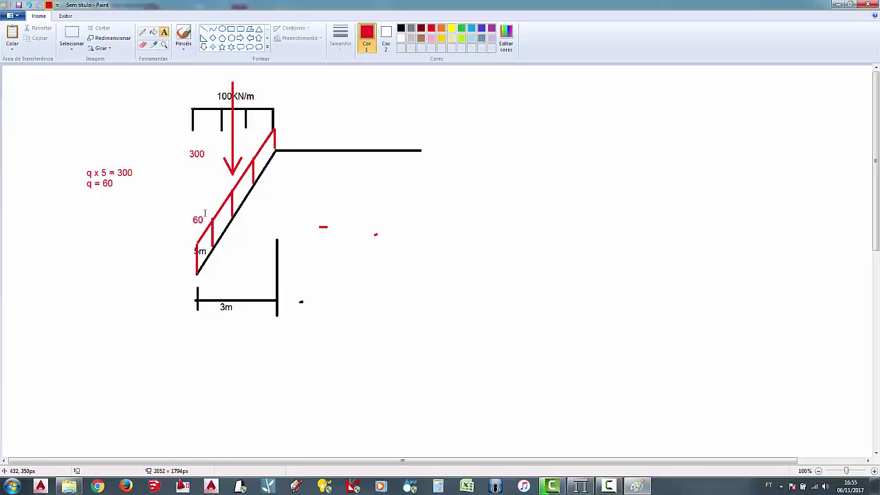
pyautogui.click(837, 4)
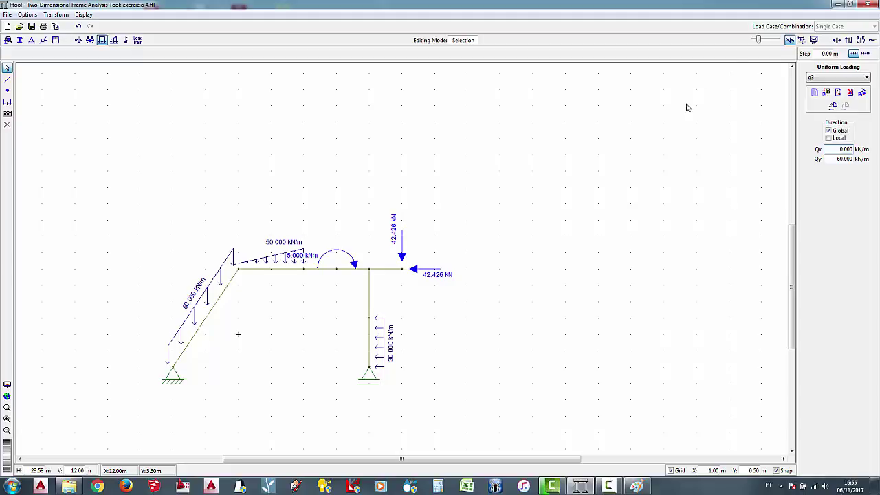
# Try to display the frame's bending moment diagram
pyautogui.click(861, 40)
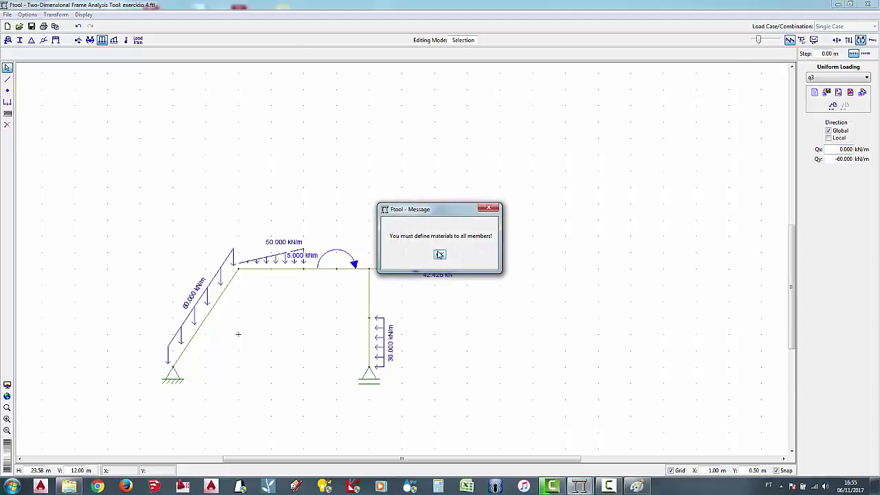
pyautogui.click(439, 255)
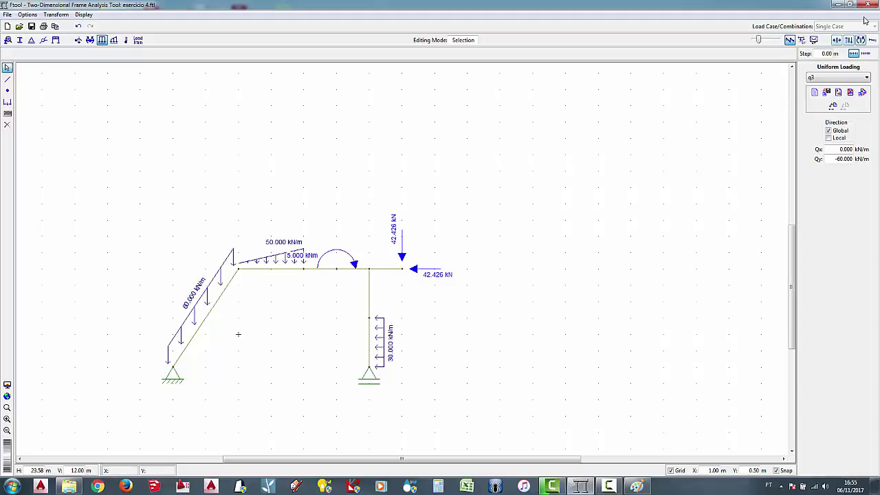
pyautogui.click(553, 486)
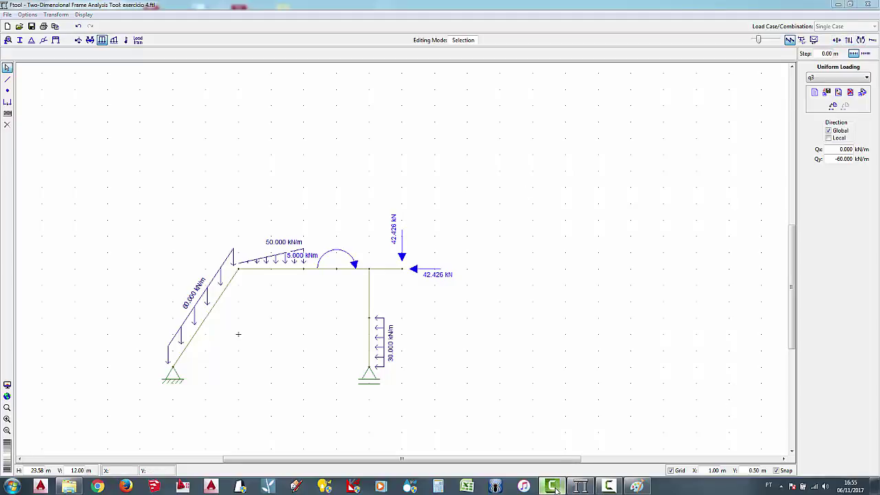
pyautogui.click(555, 489)
pyautogui.click(610, 487)
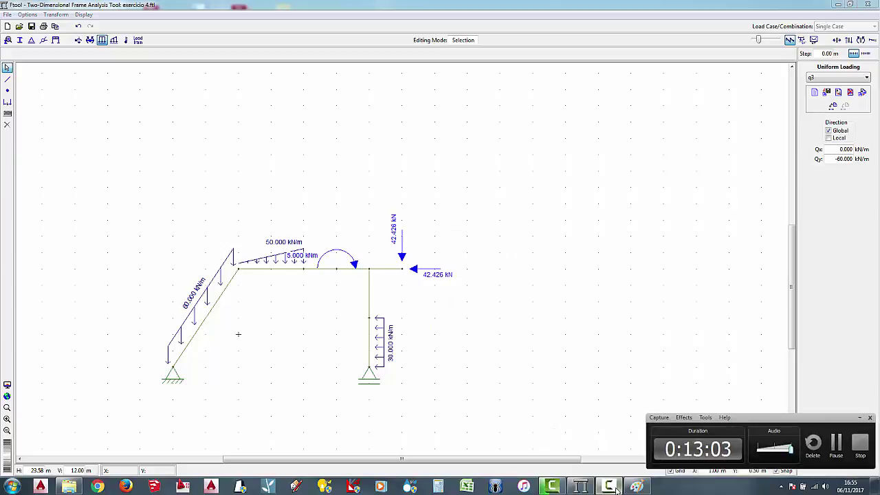